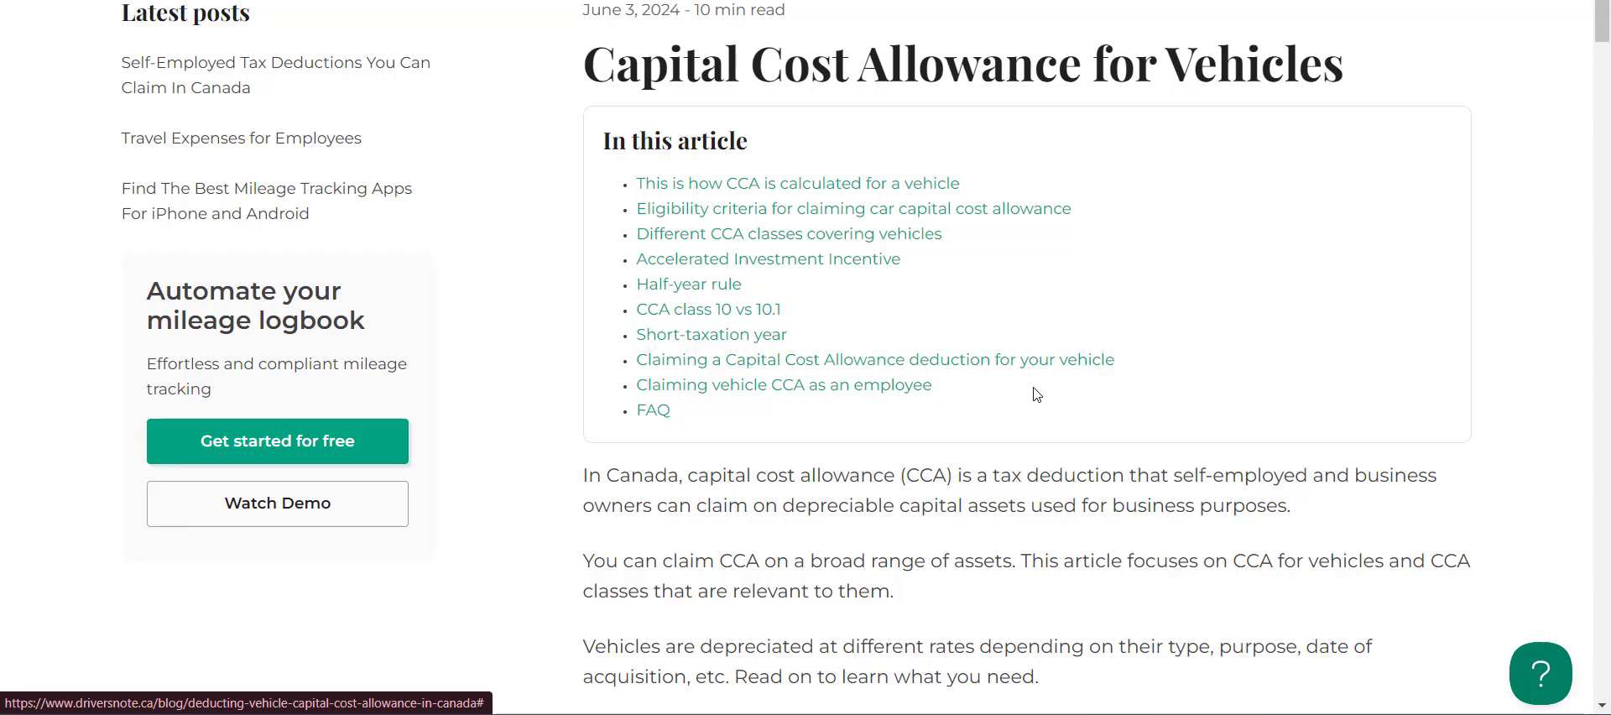
Read the opening sections of the article on Capital Cost Allowance for Vehicles
scroll(1091, 395, "down", 1)
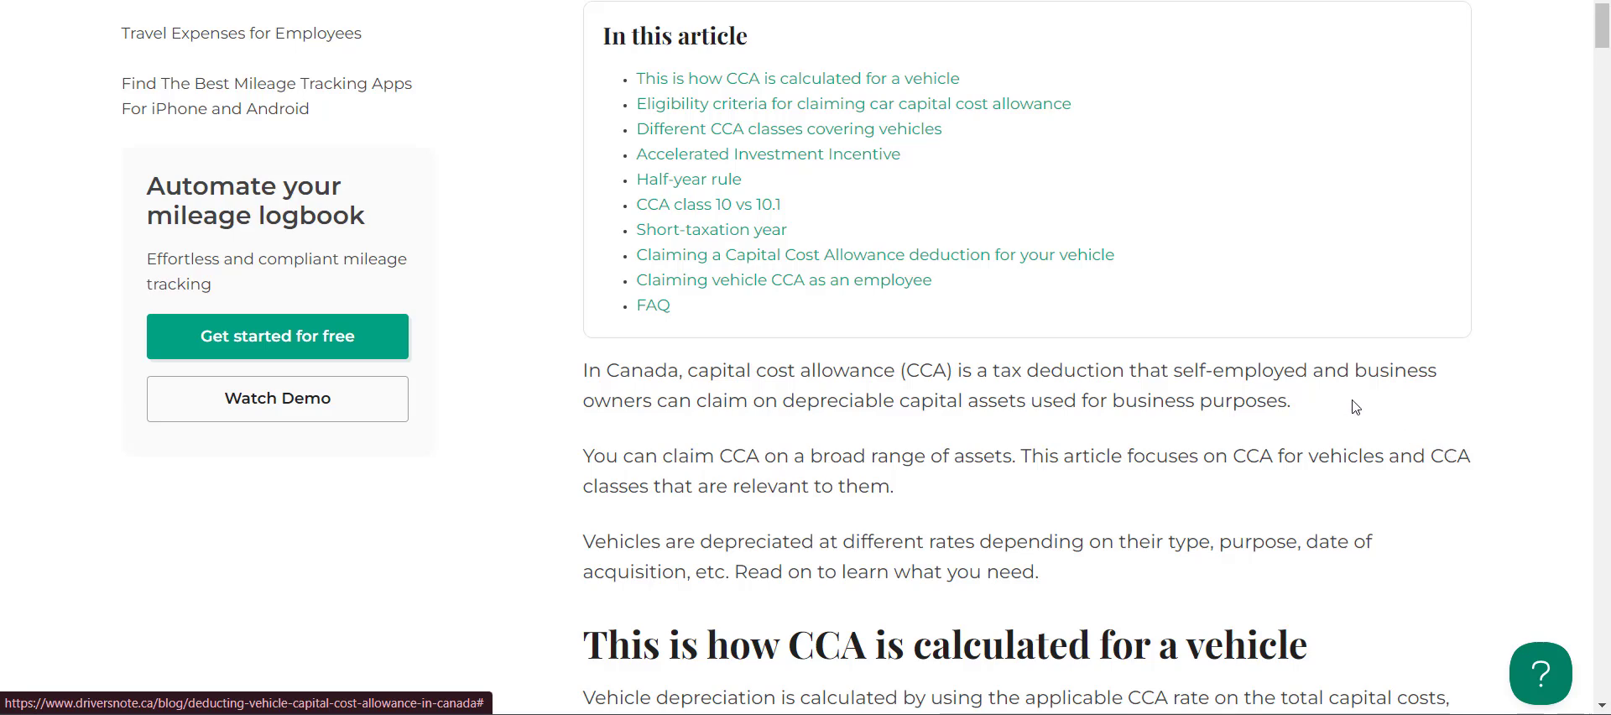
scroll(1299, 432, "down", 3)
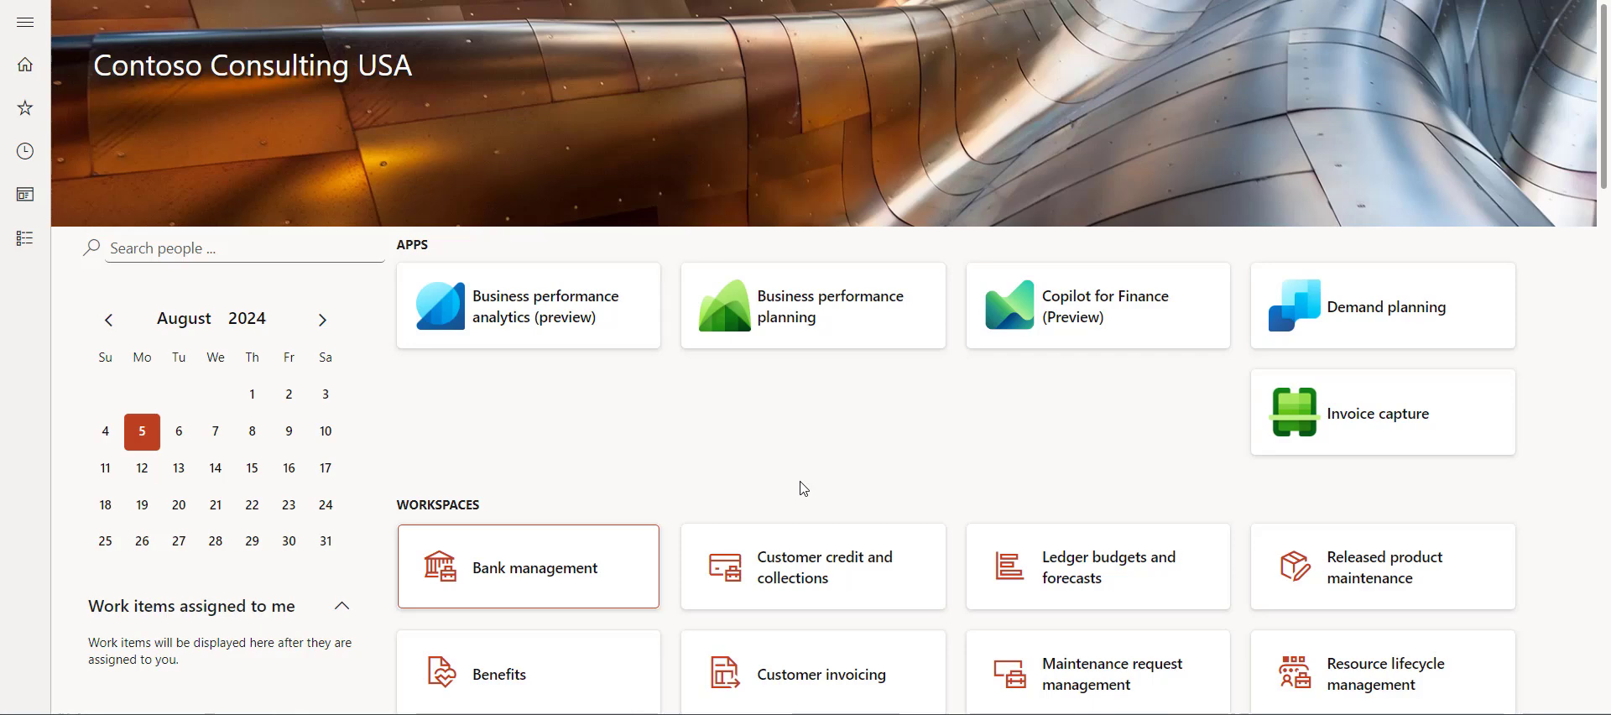
Switch to the Copy of Vehicle Acquisition workbook in Excel and review the Actual Invoice row's GST rate, GST amount and total payable
mouse_move(731, 713)
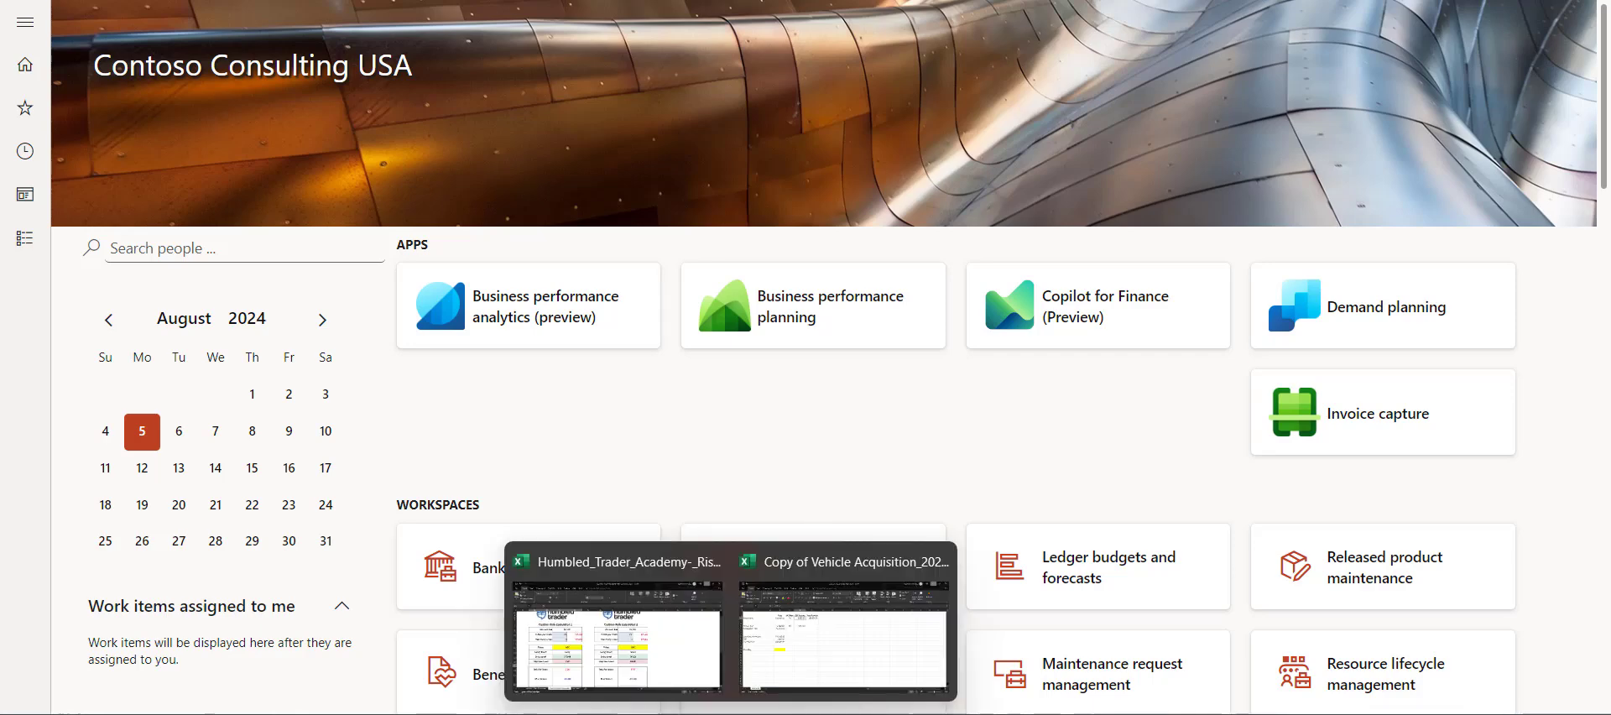
left_click(816, 657)
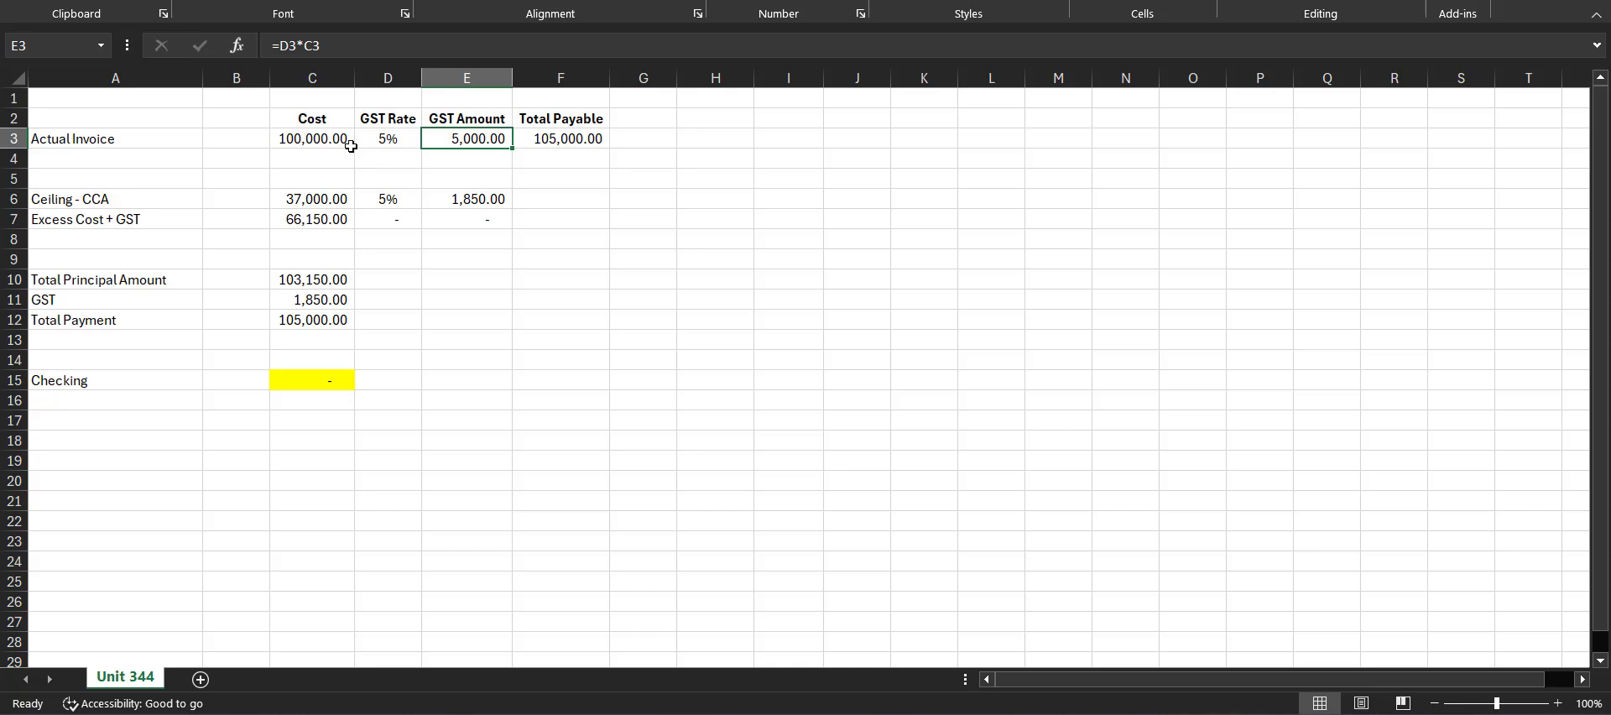
left_click(408, 142)
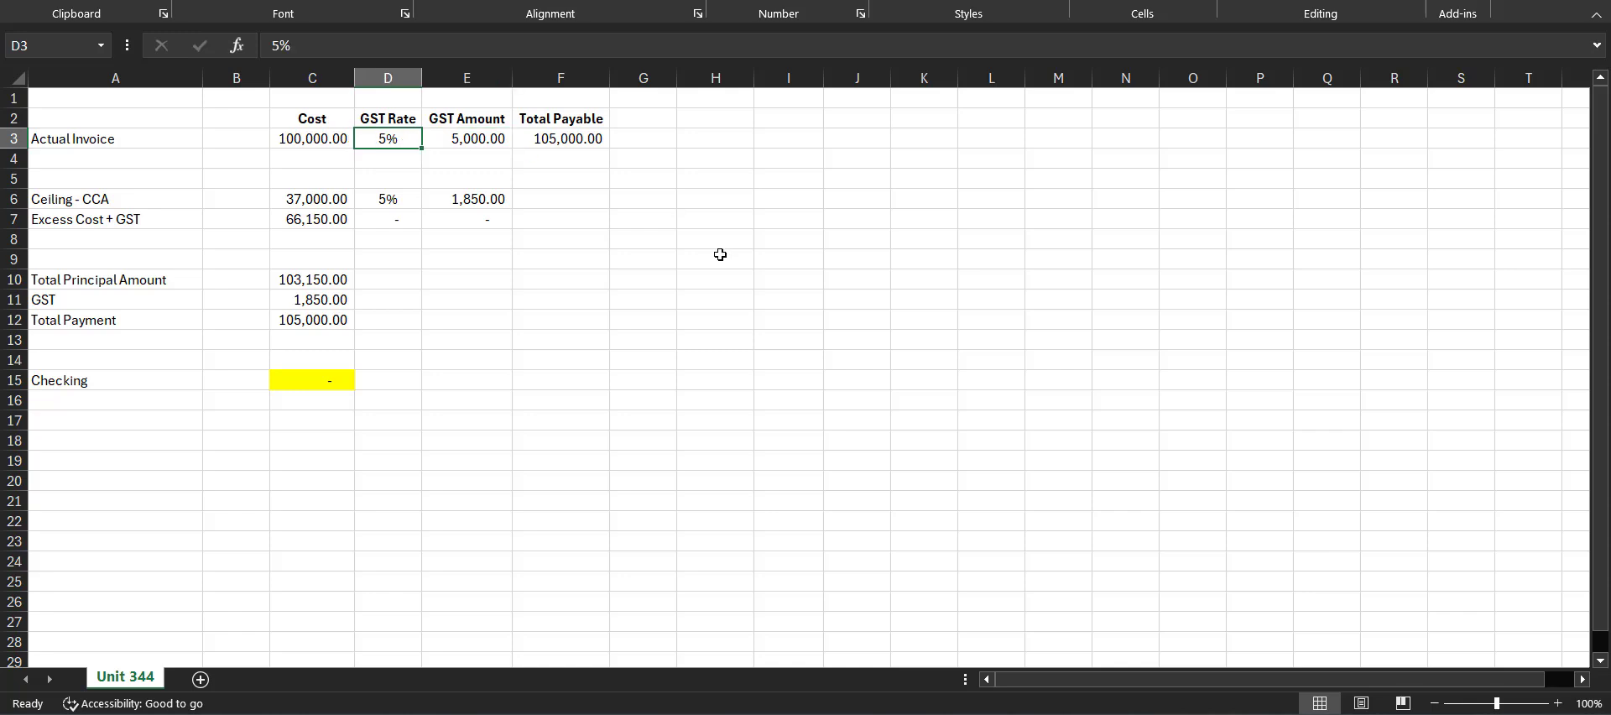
left_click(506, 141)
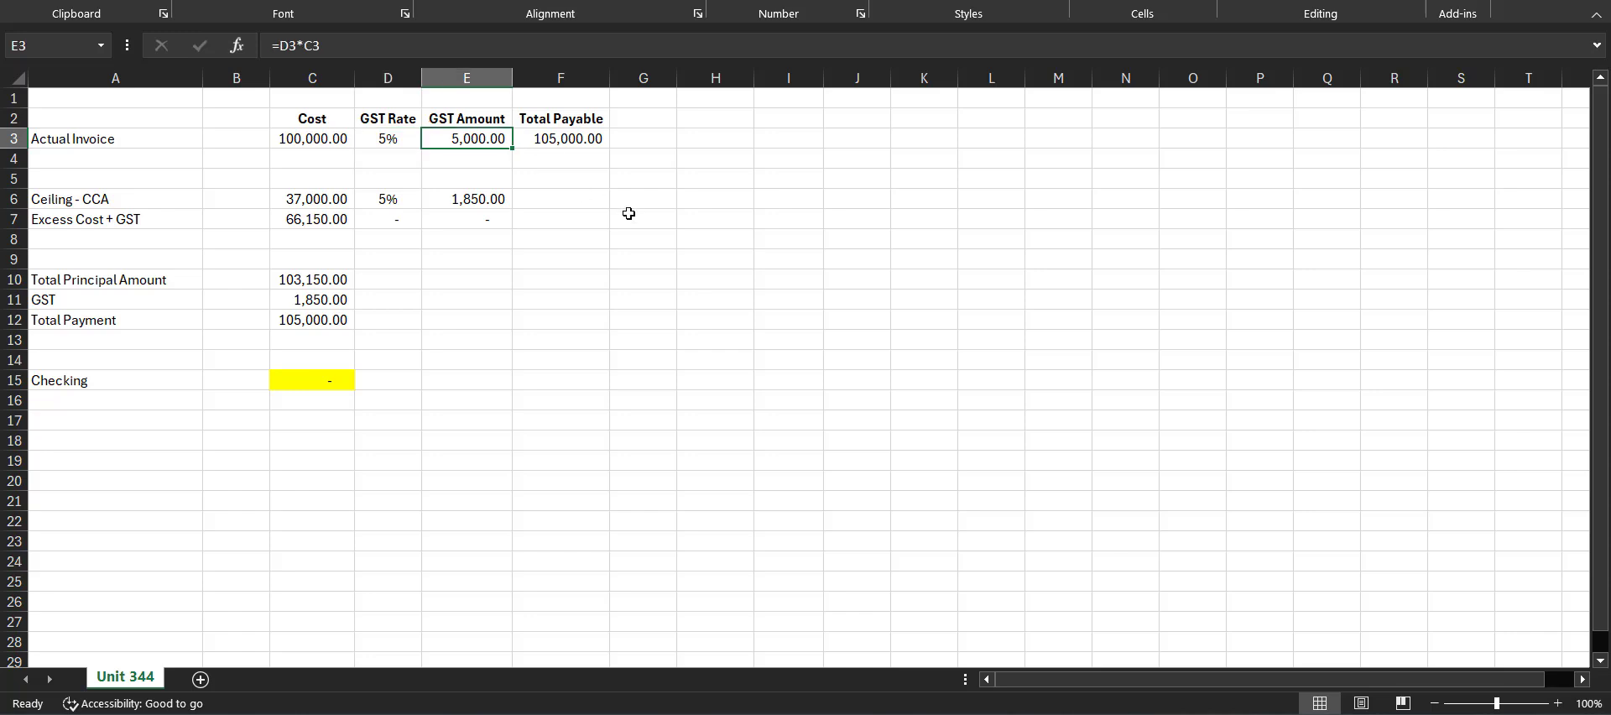
left_click(590, 141)
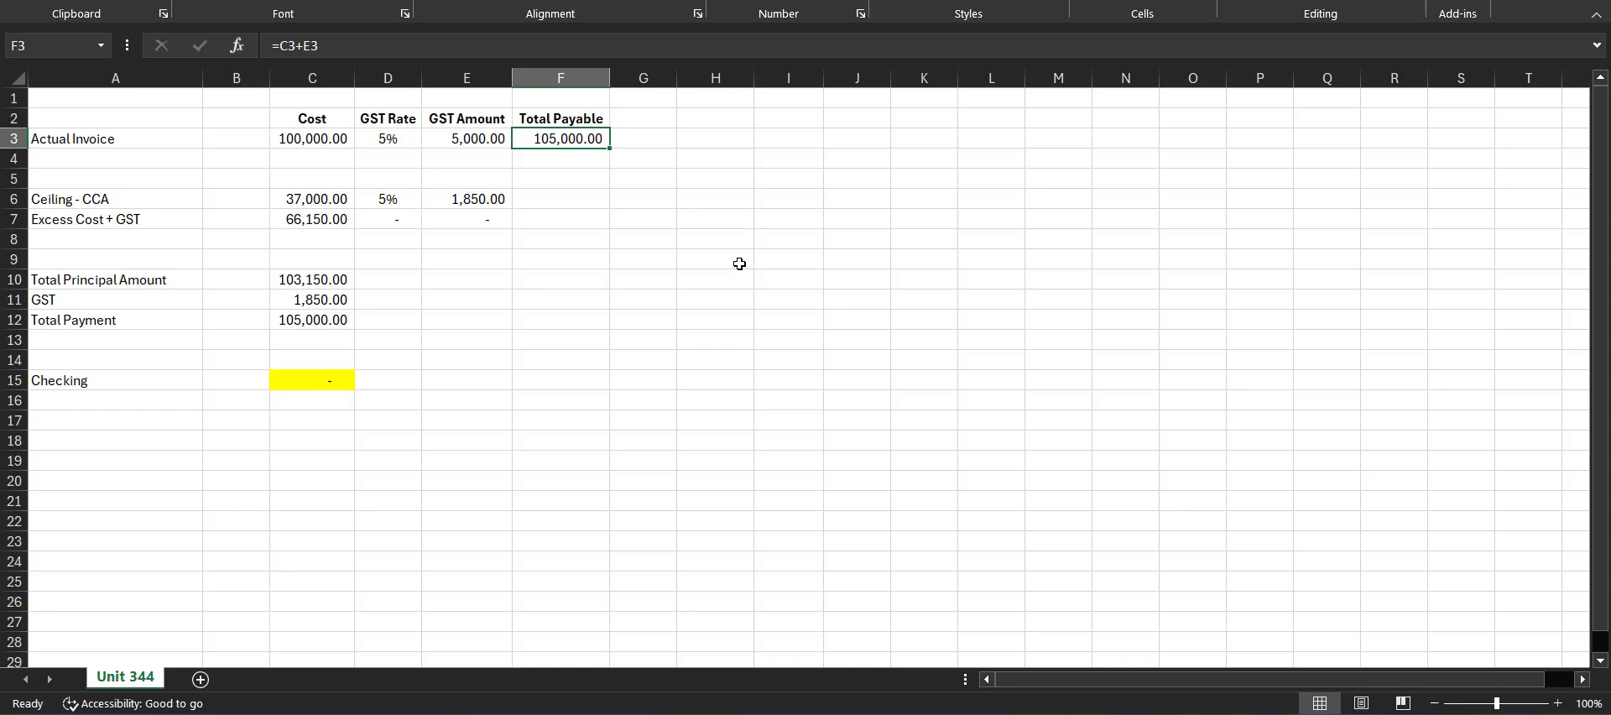
Review the Ceiling - CCA row's cost, GST rate and GST amount, and the Excess Cost + GST formula
left_click(279, 201)
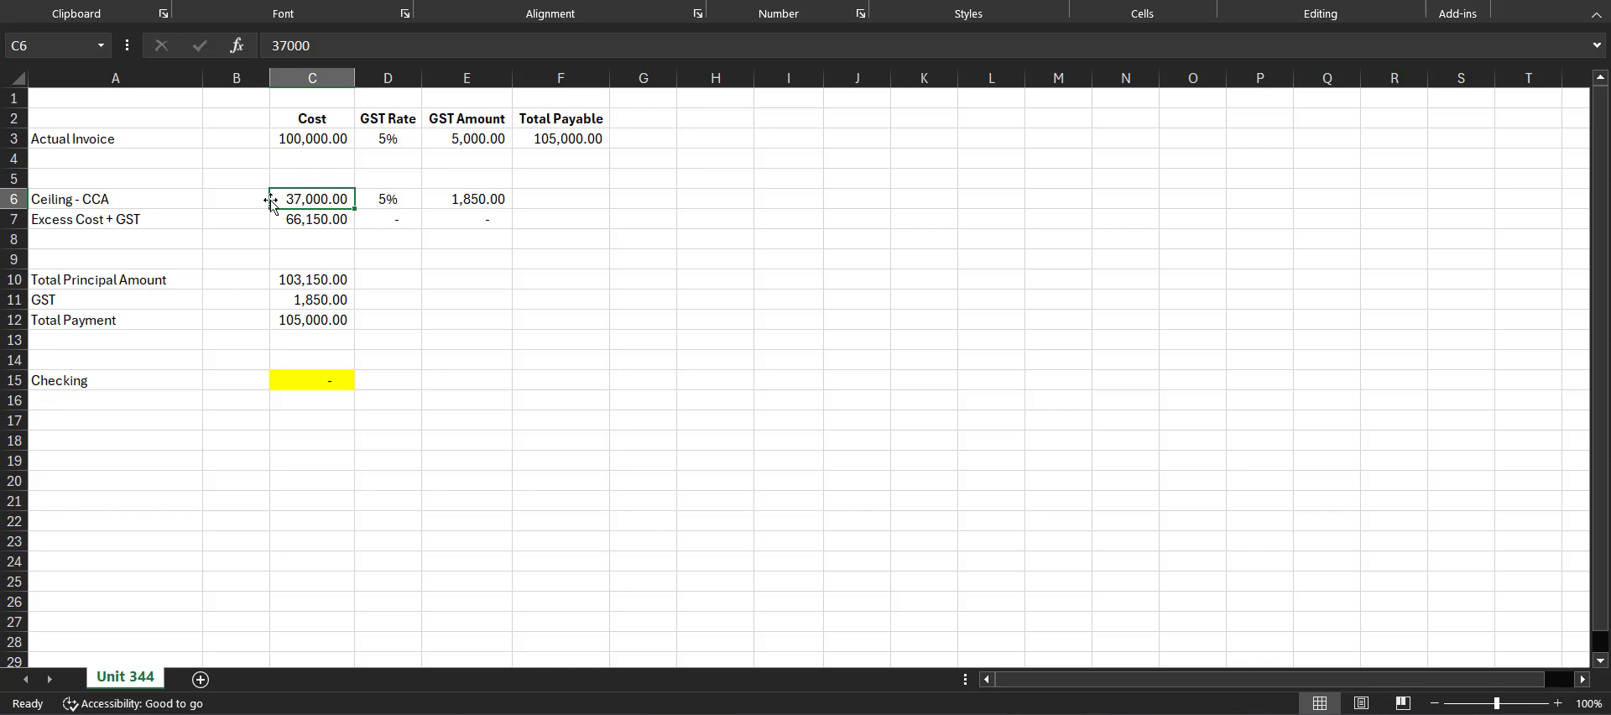
left_click(406, 199)
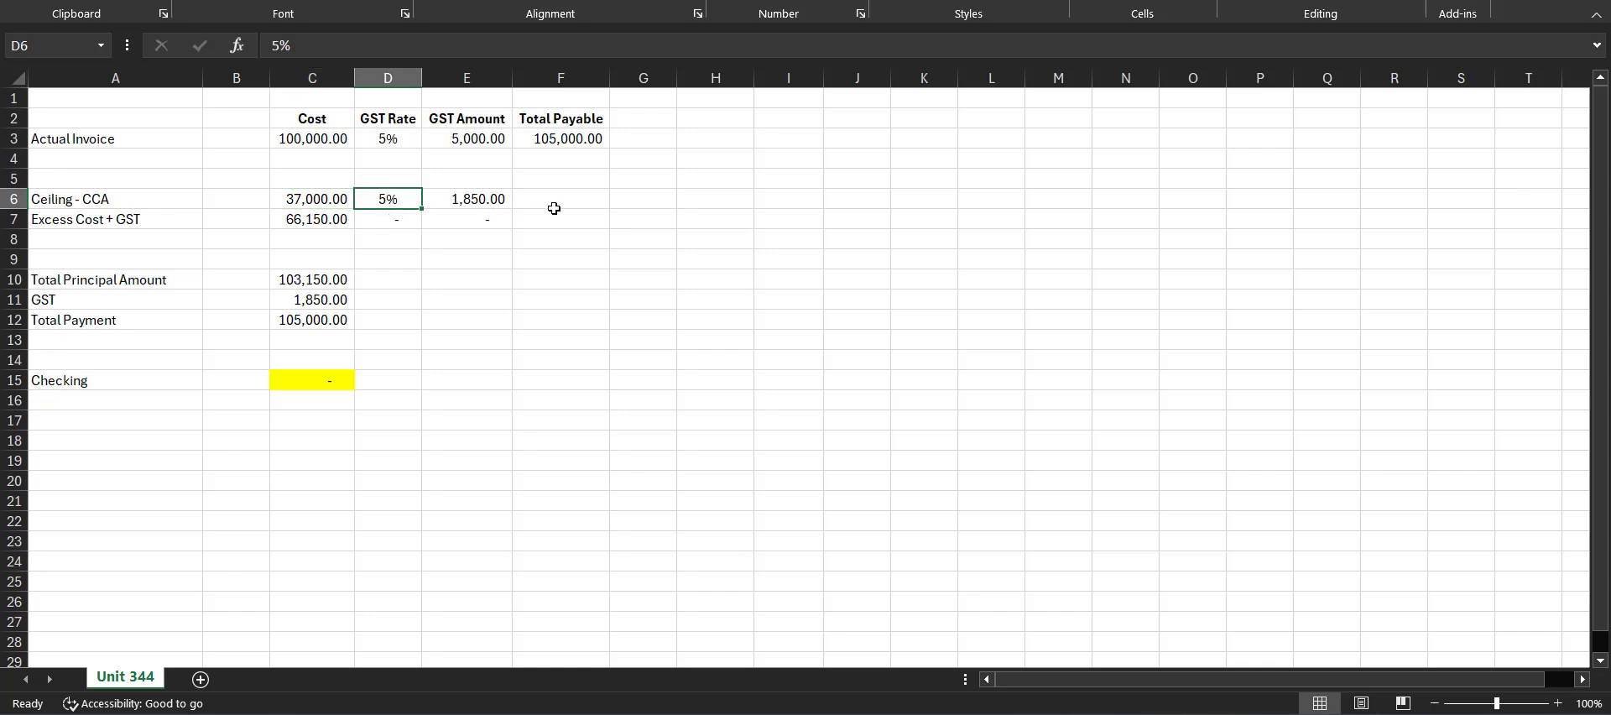
left_click(498, 201)
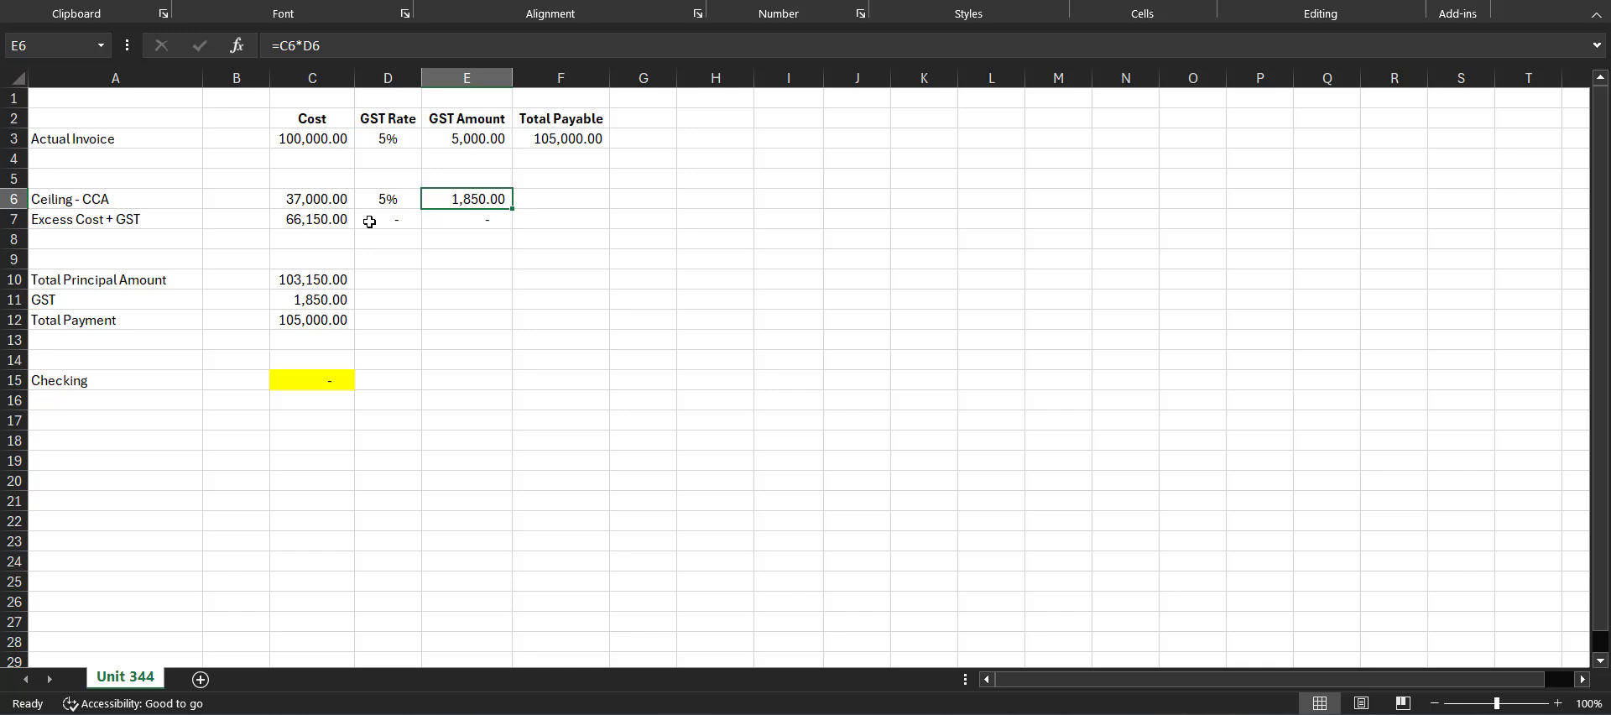
left_click(326, 222)
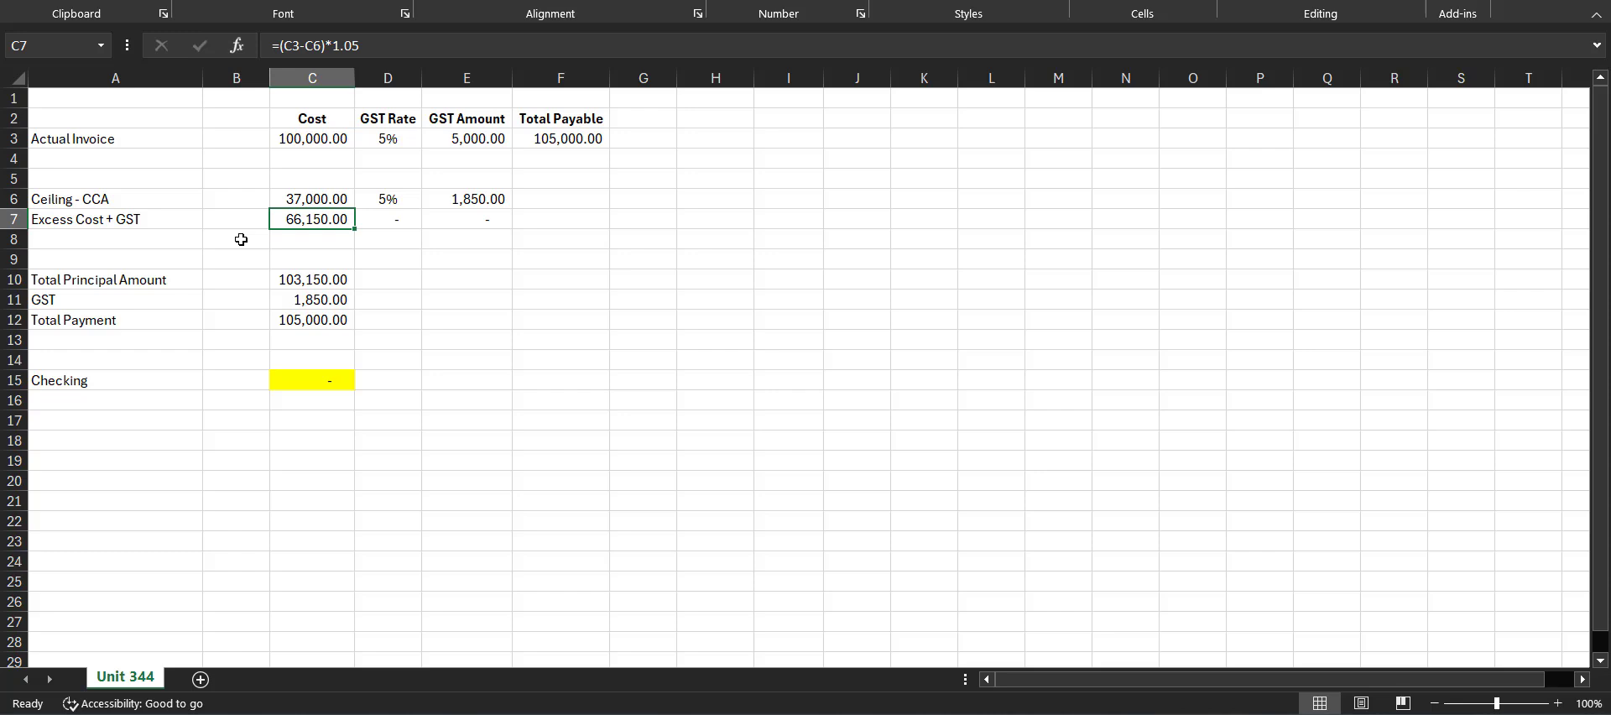
Trace the Total Principal Amount, GST and Total Payment formulas to their source cells and examine the Checking formula against the total payable
left_click(267, 281)
left_click(279, 281)
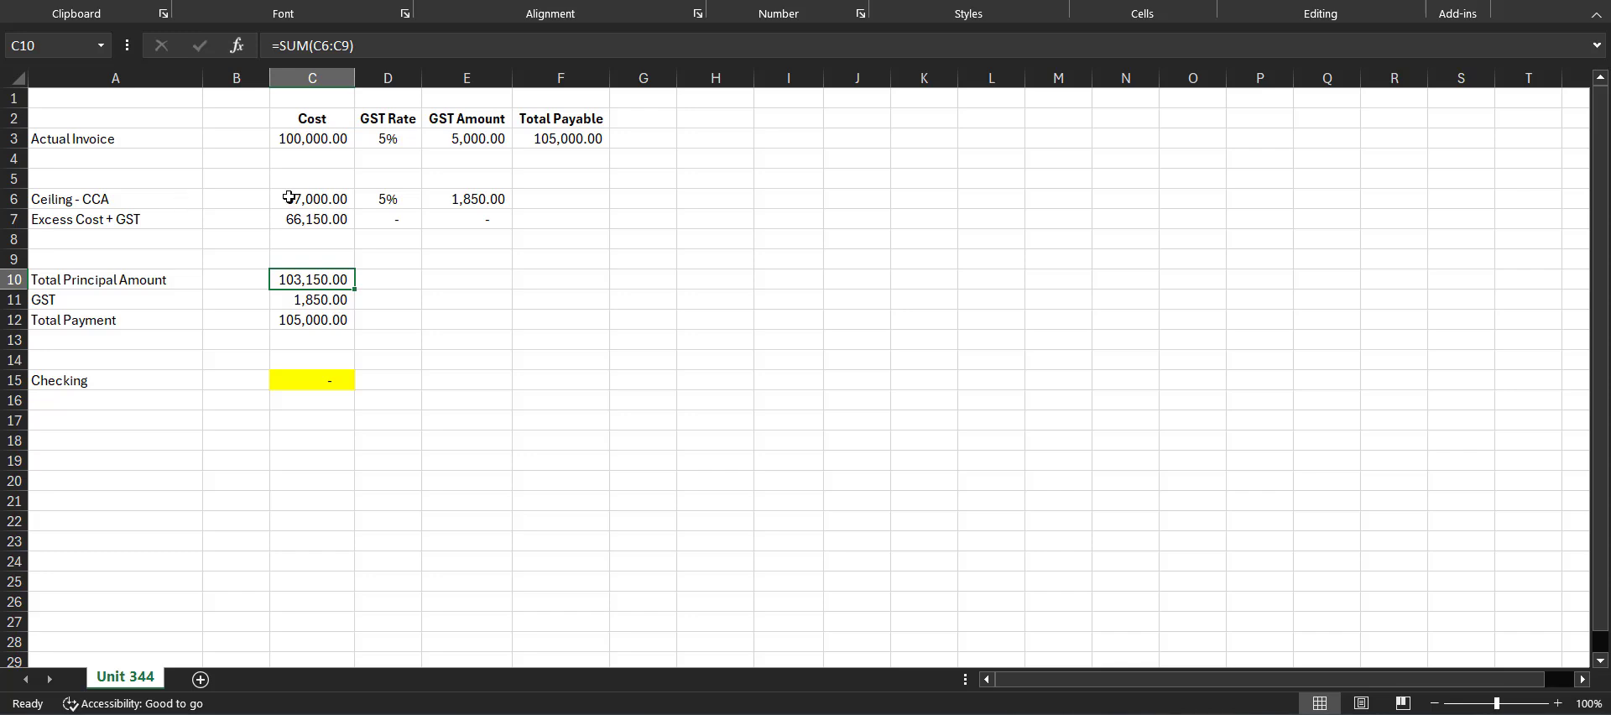
left_click_drag(290, 199, 295, 218)
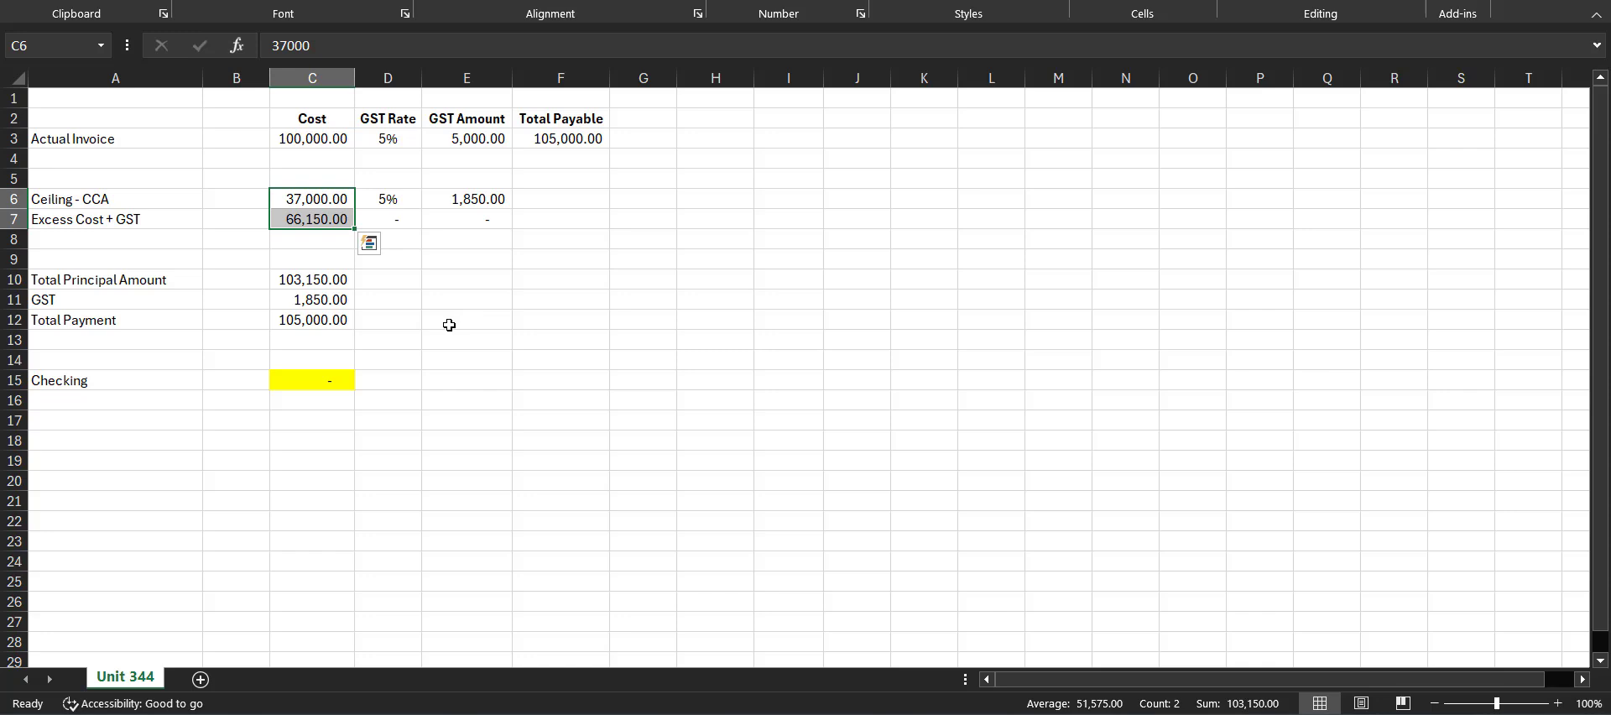
left_click(327, 300)
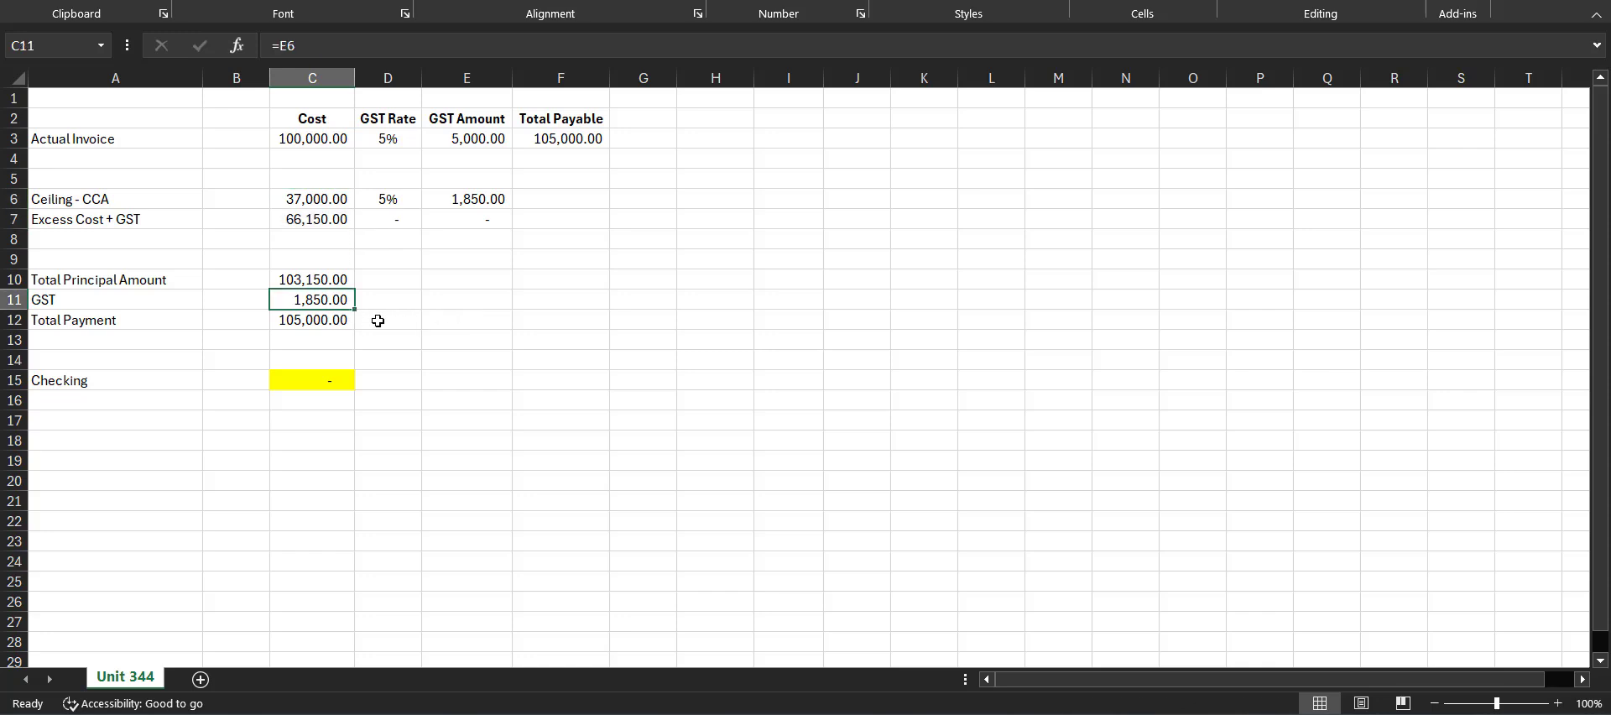
left_click(478, 200)
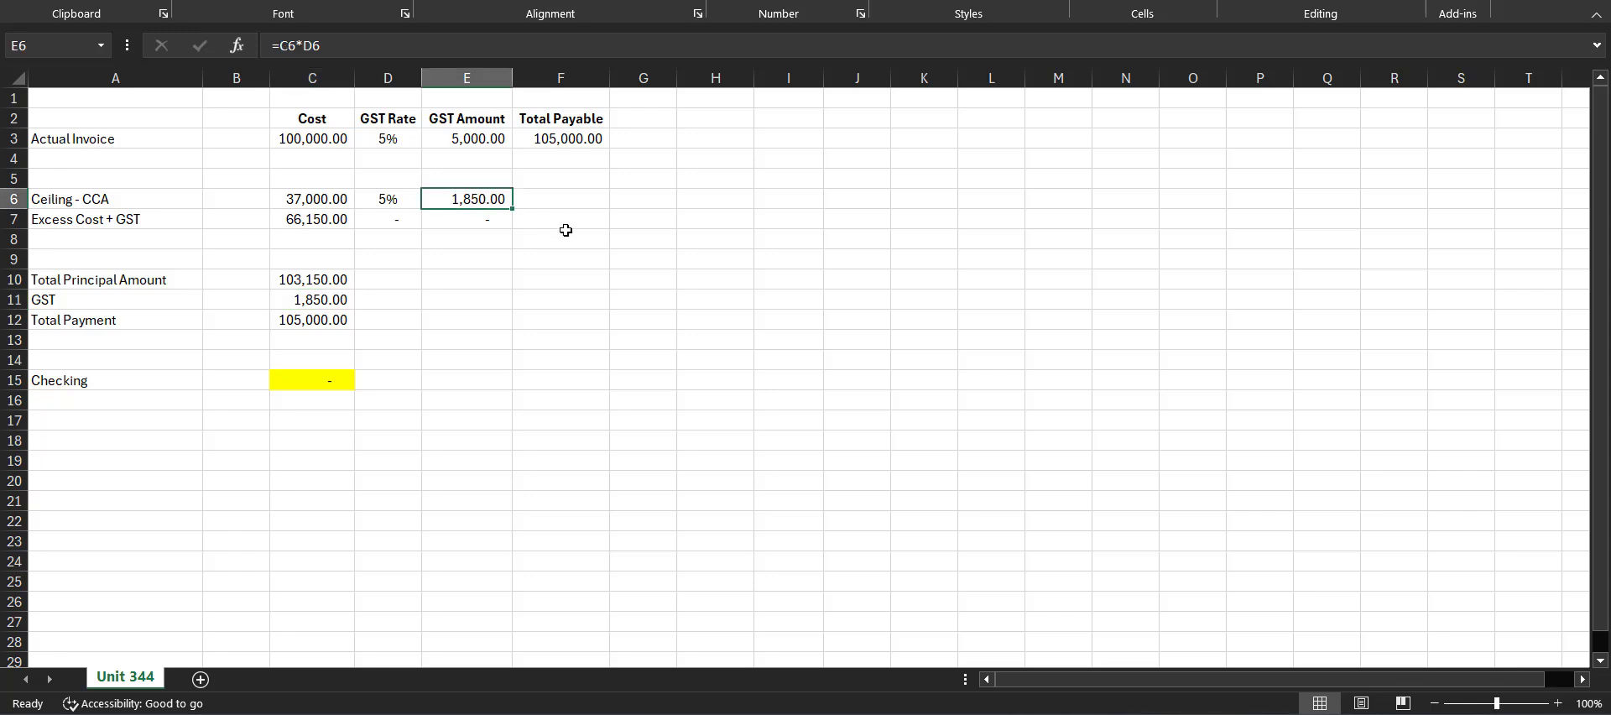
left_click(340, 323)
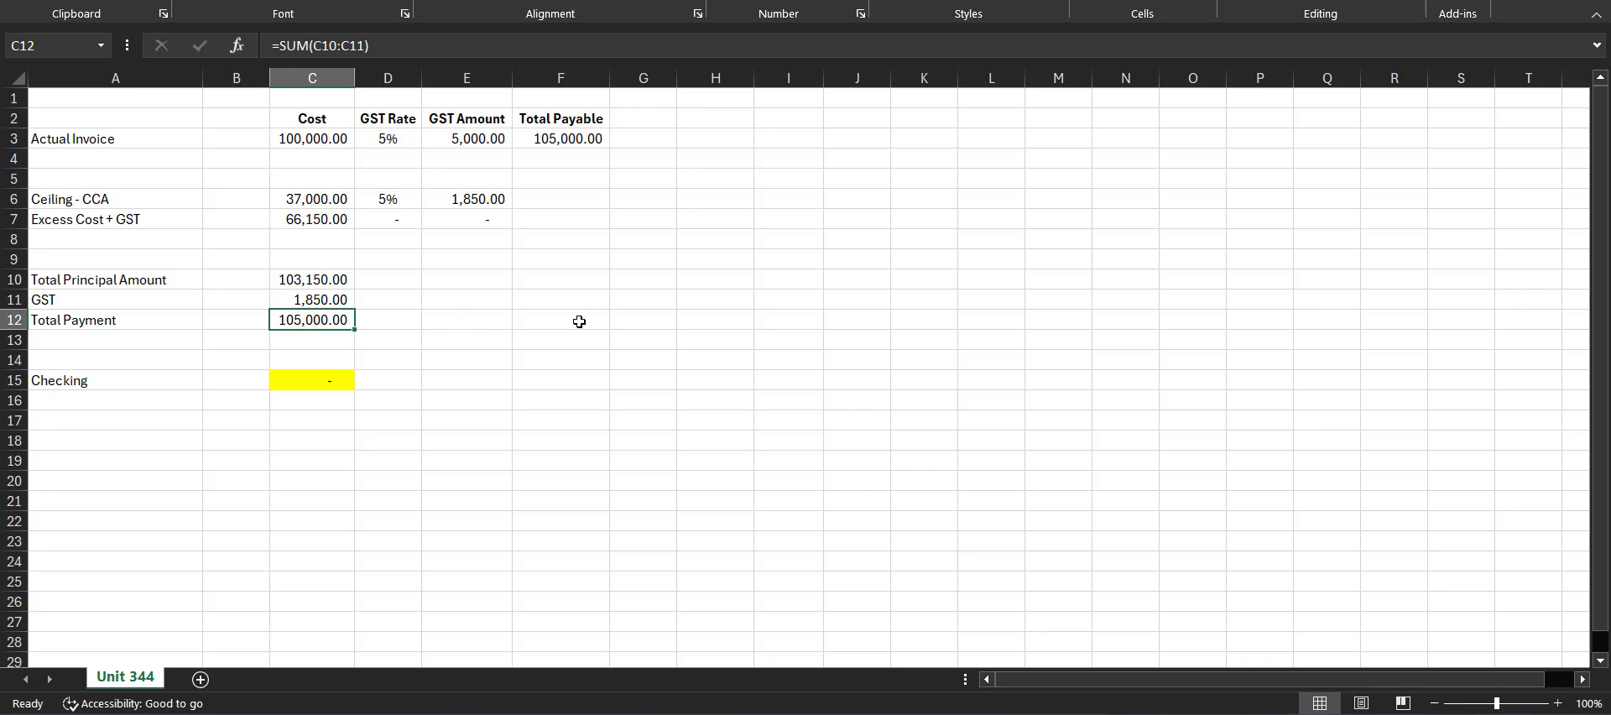
left_click(591, 137)
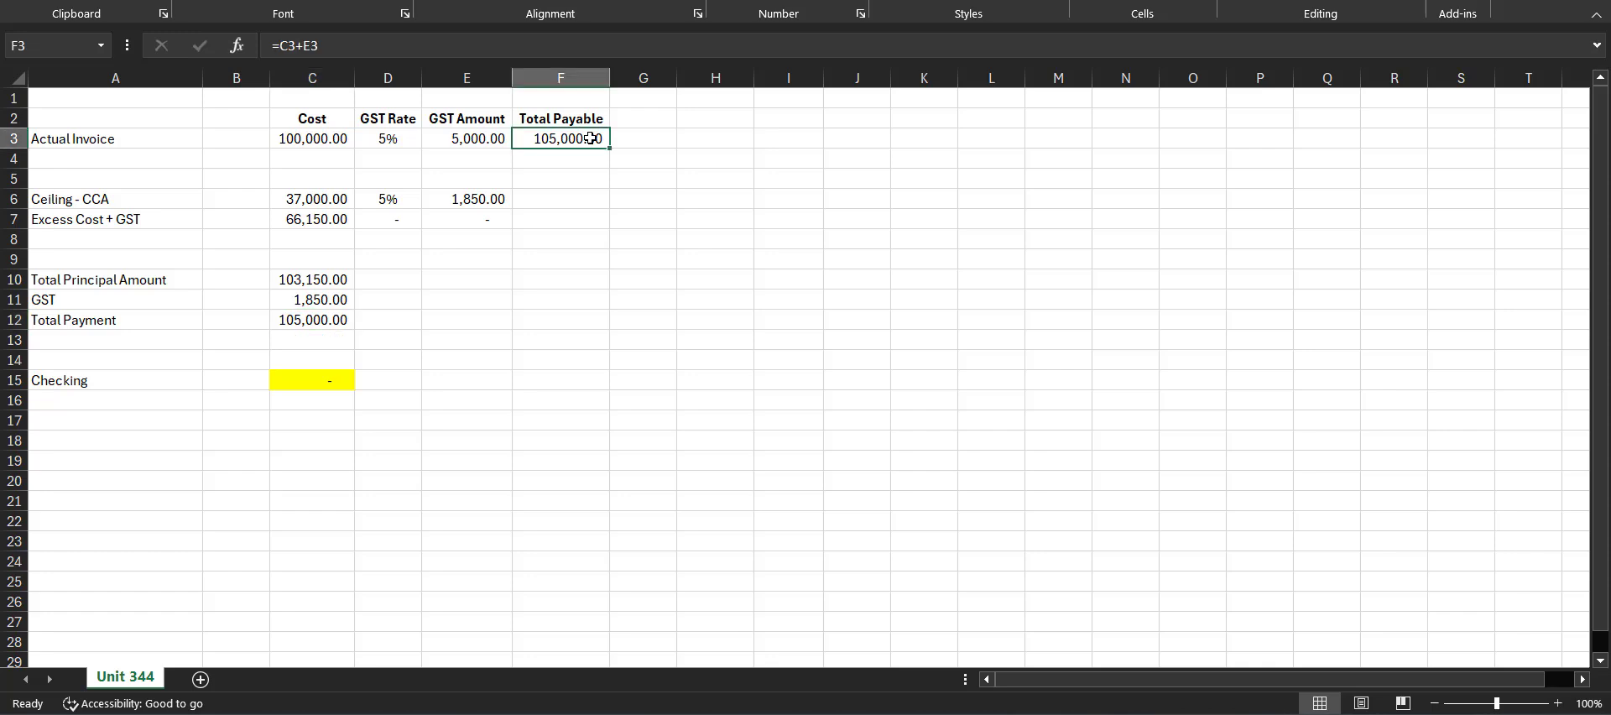
left_click(303, 384)
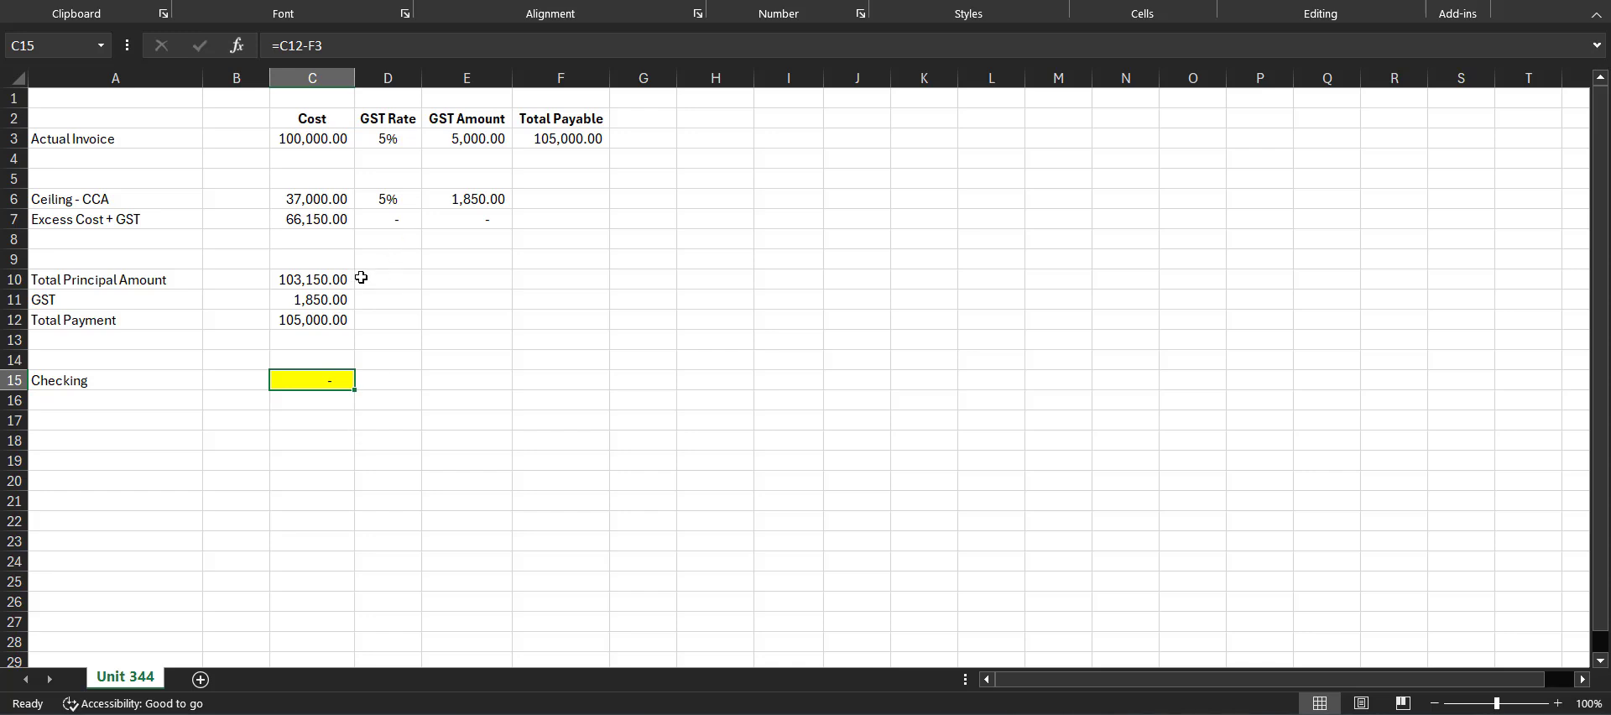
Compare the Total Principal Amount and GST with the invoice's GST and total payable, the CCA ceiling and the excess cost
left_click(336, 280)
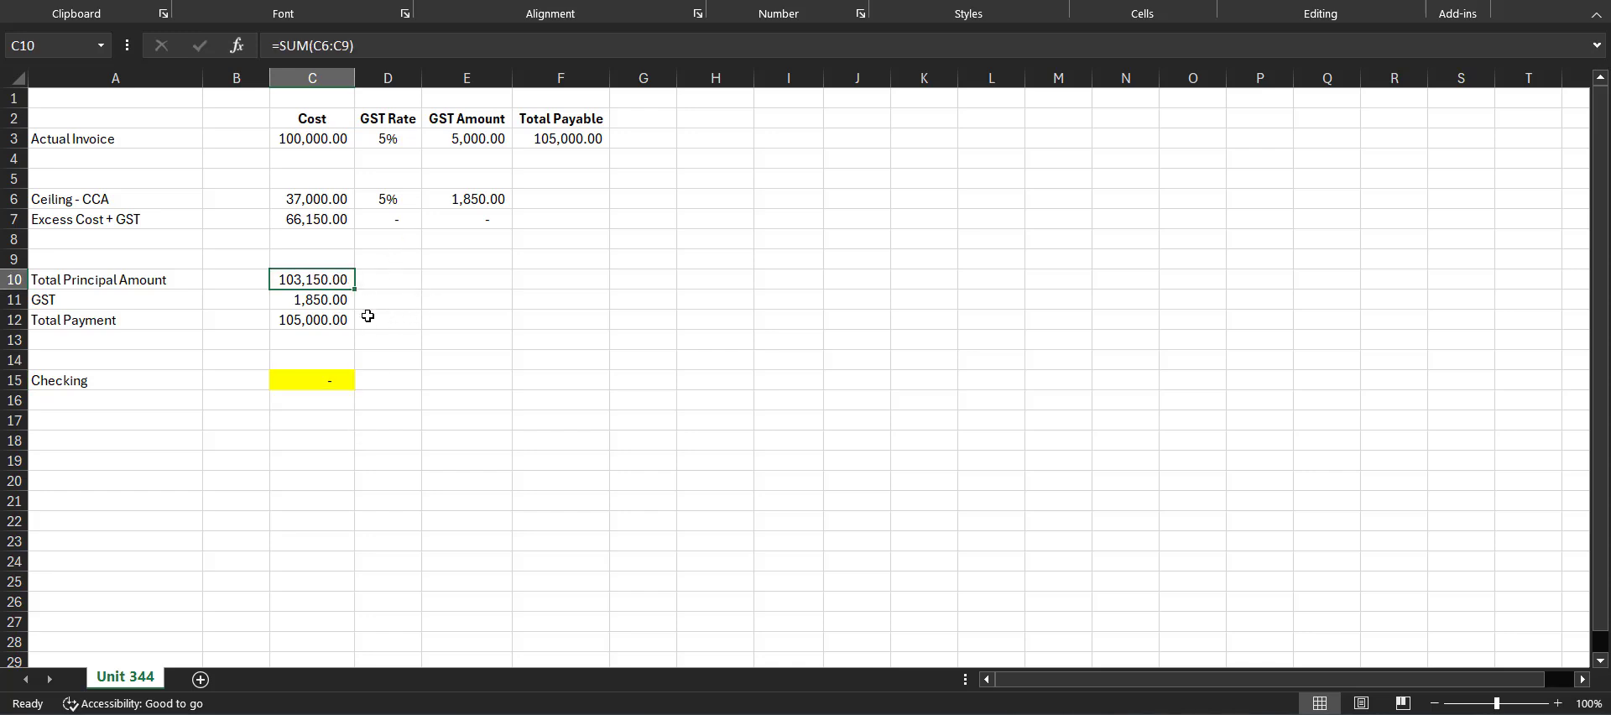
left_click(333, 298)
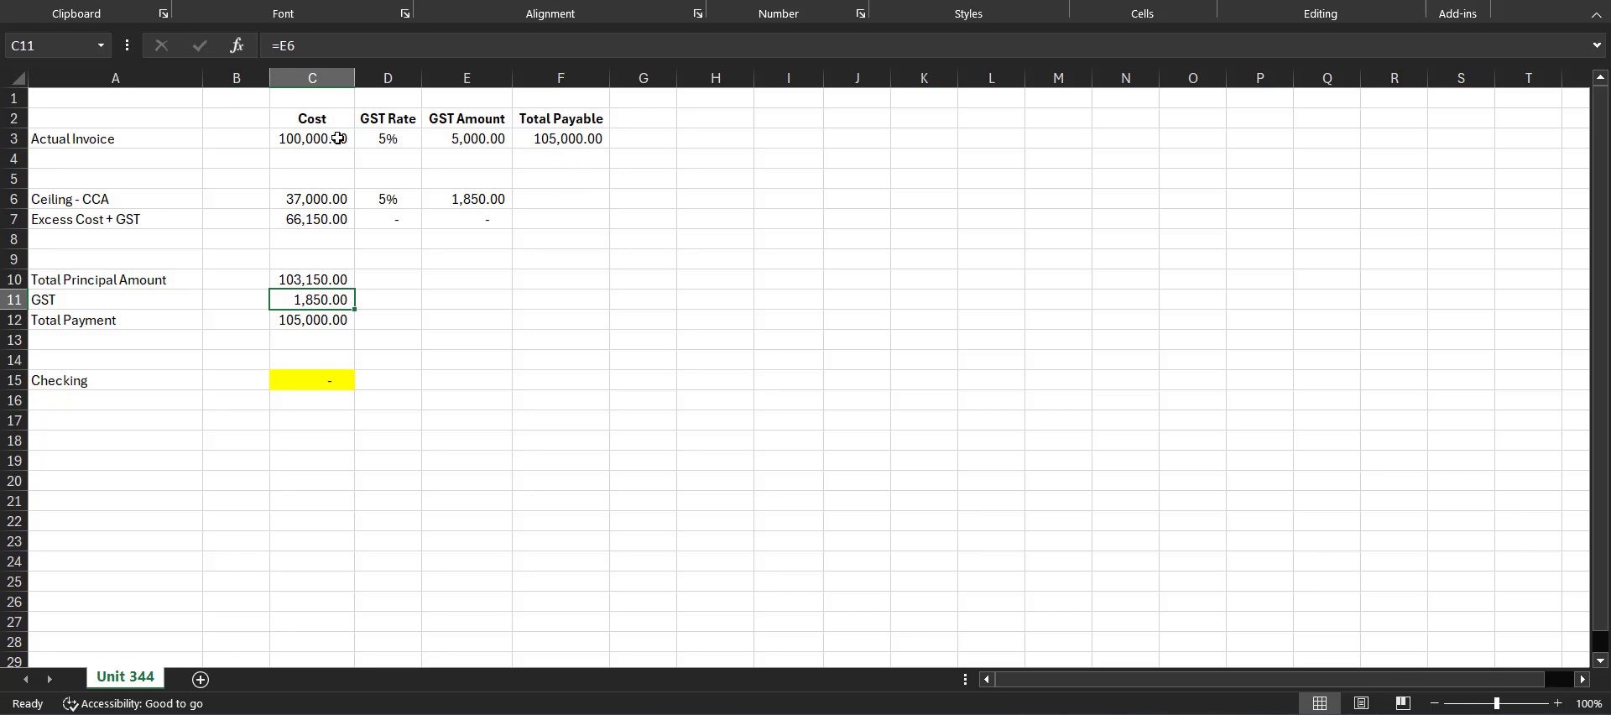
left_click(487, 139)
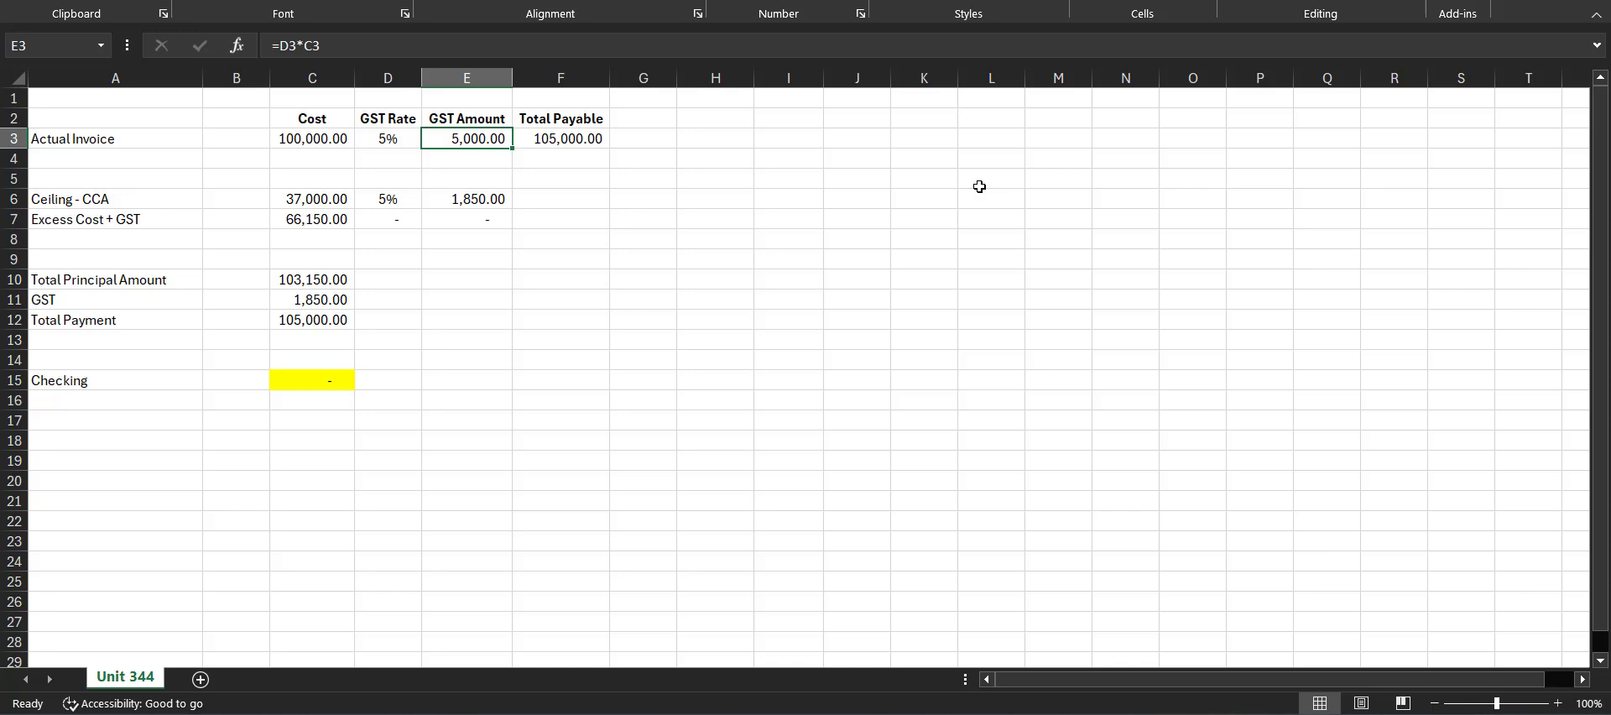
left_click(594, 140)
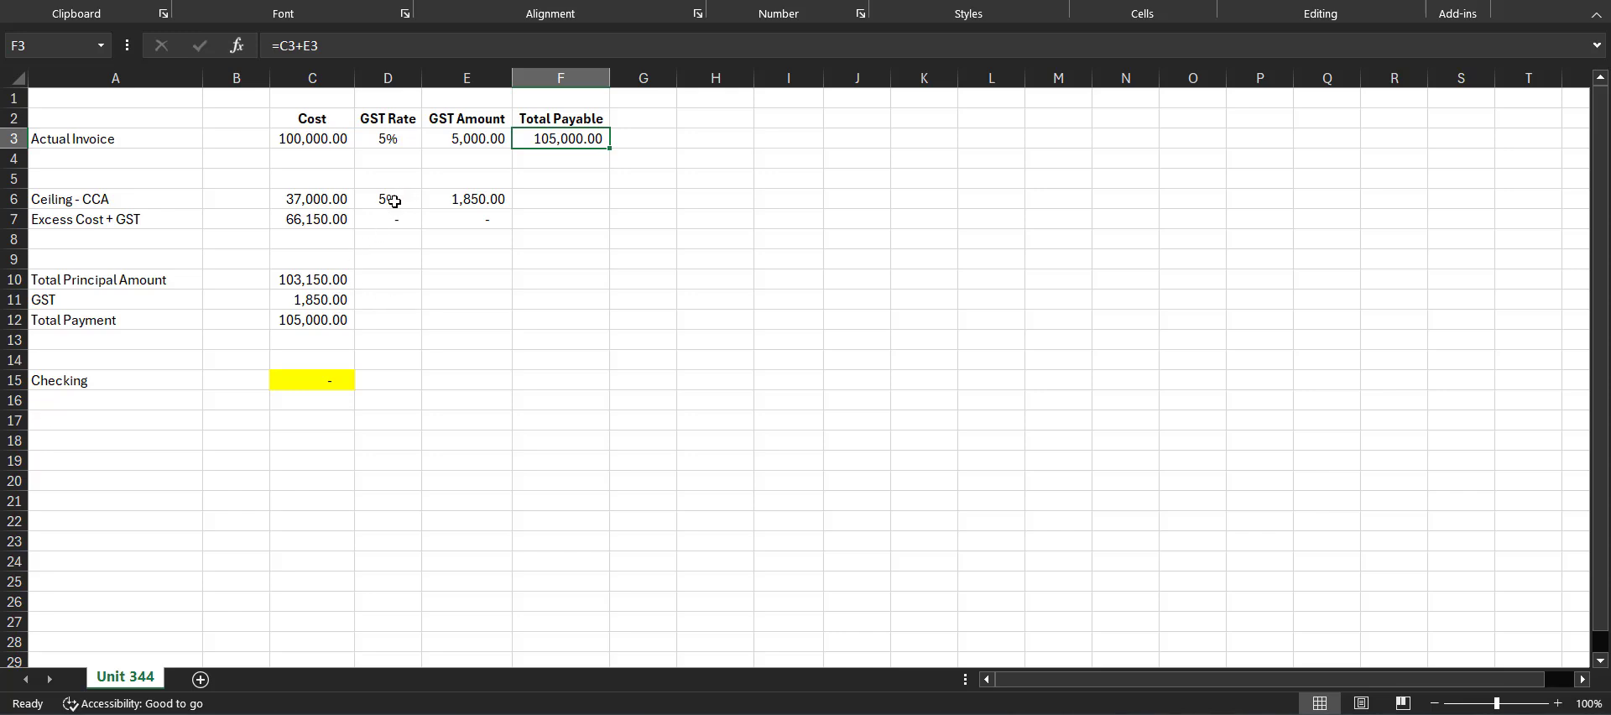
left_click(327, 199)
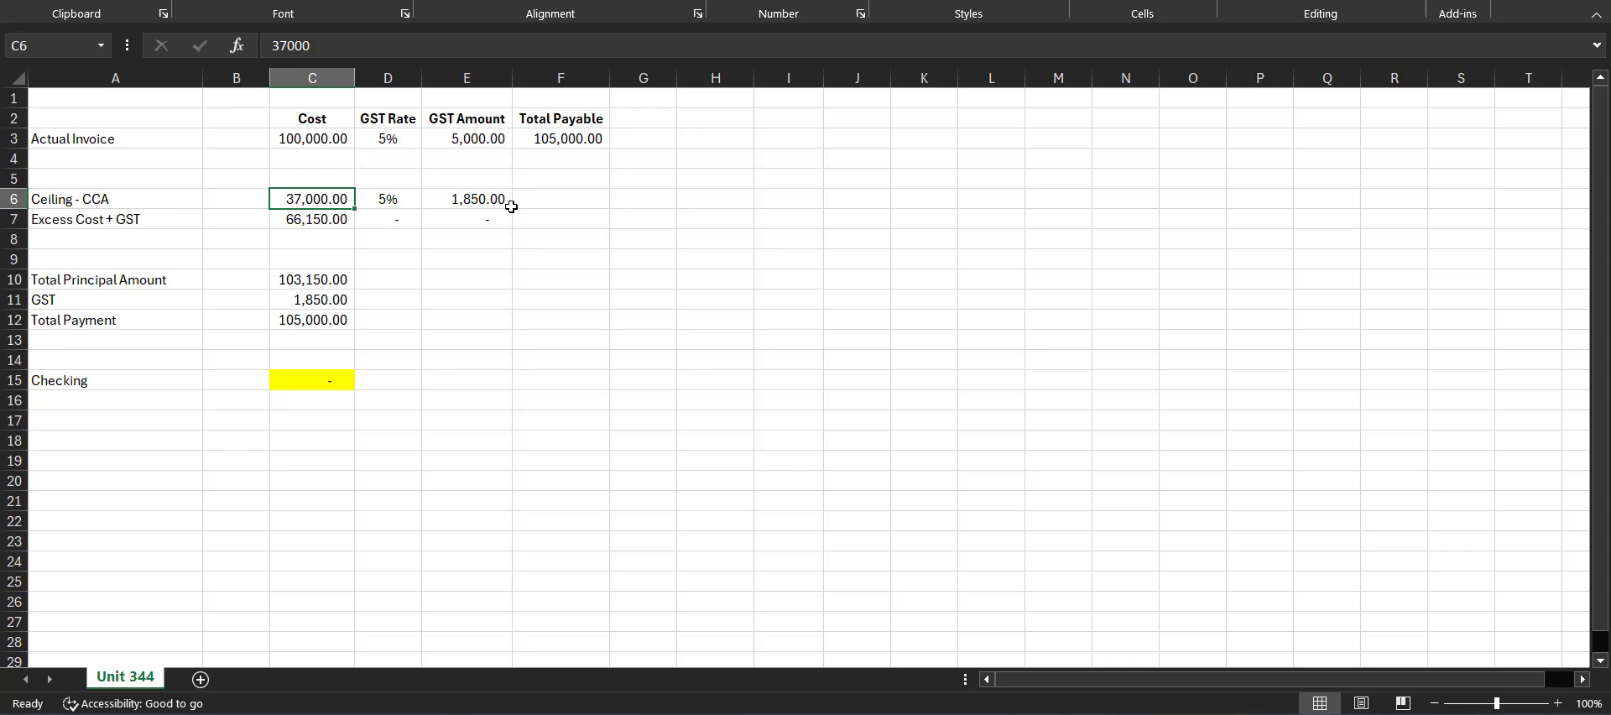
left_click(327, 281)
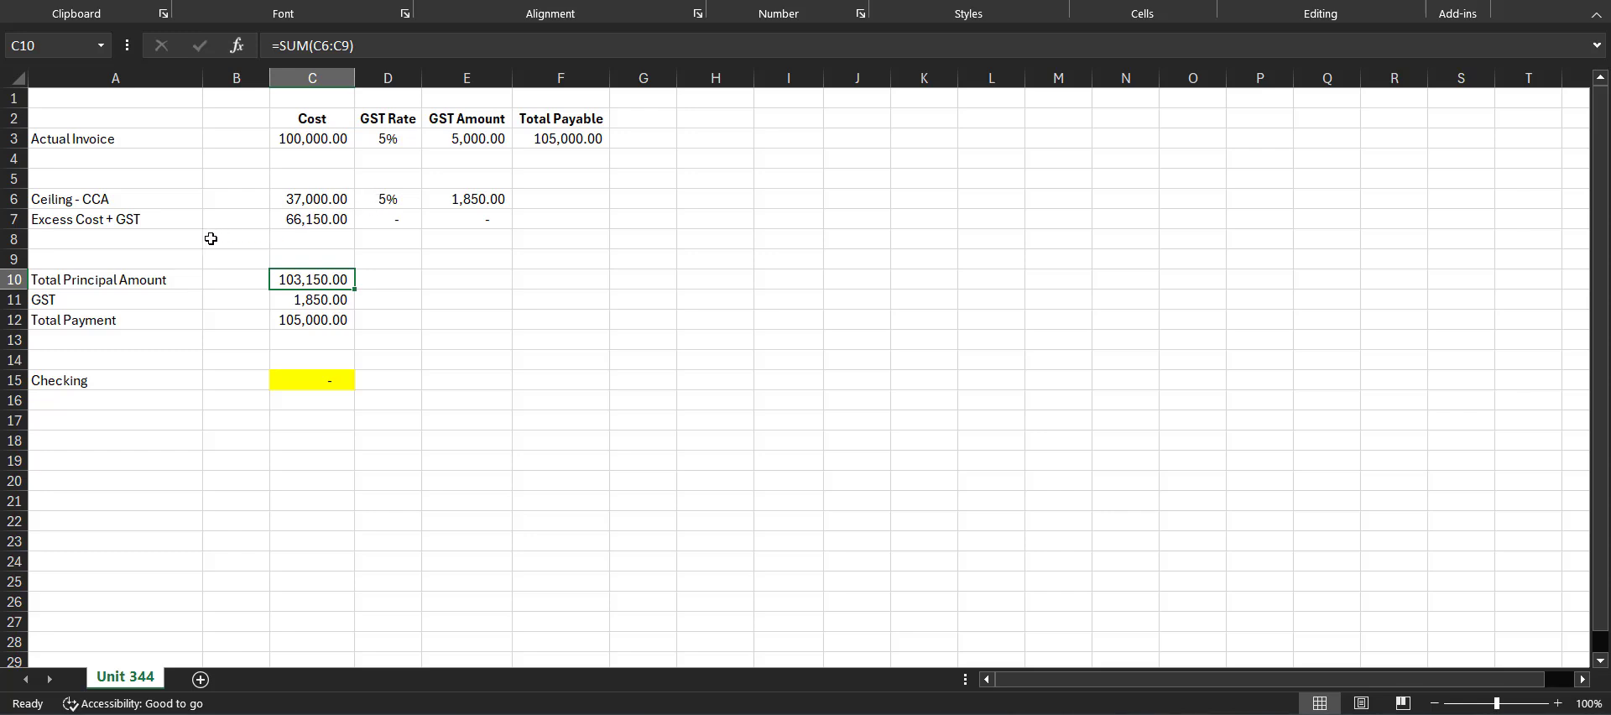
left_click(301, 223)
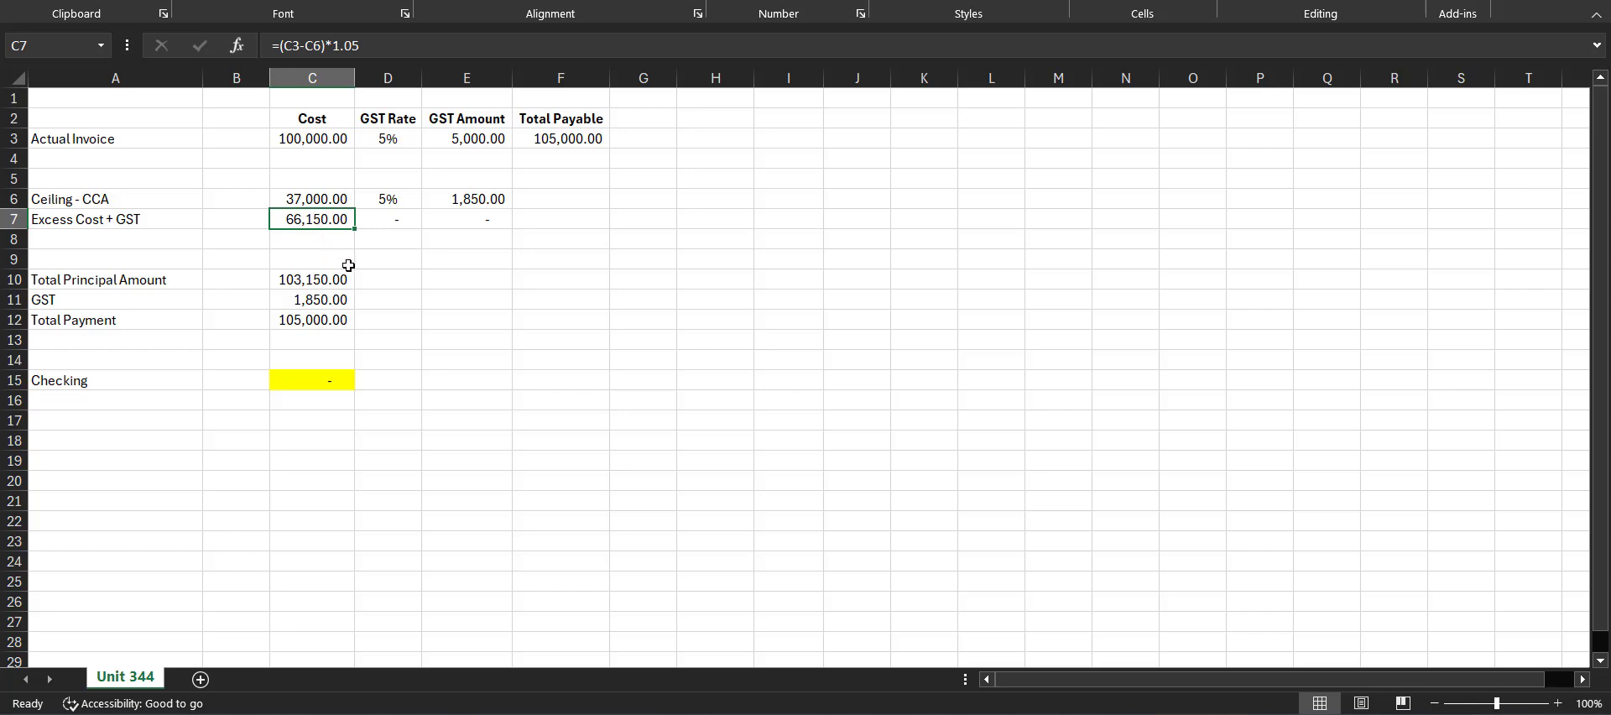
left_click(335, 282)
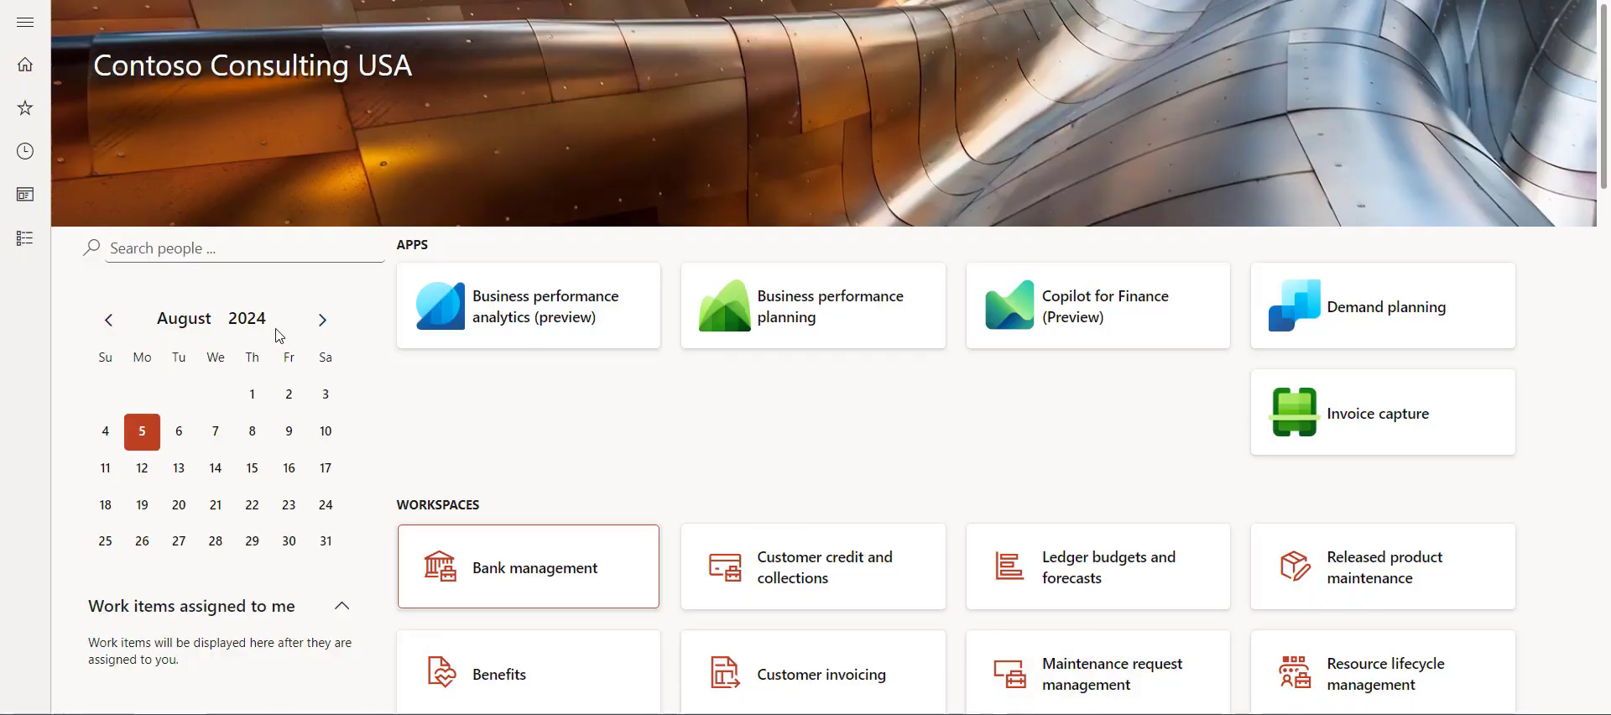
Switch to Dynamics 365 and open the All purchase orders list of the Accounts payable module
left_click(25, 238)
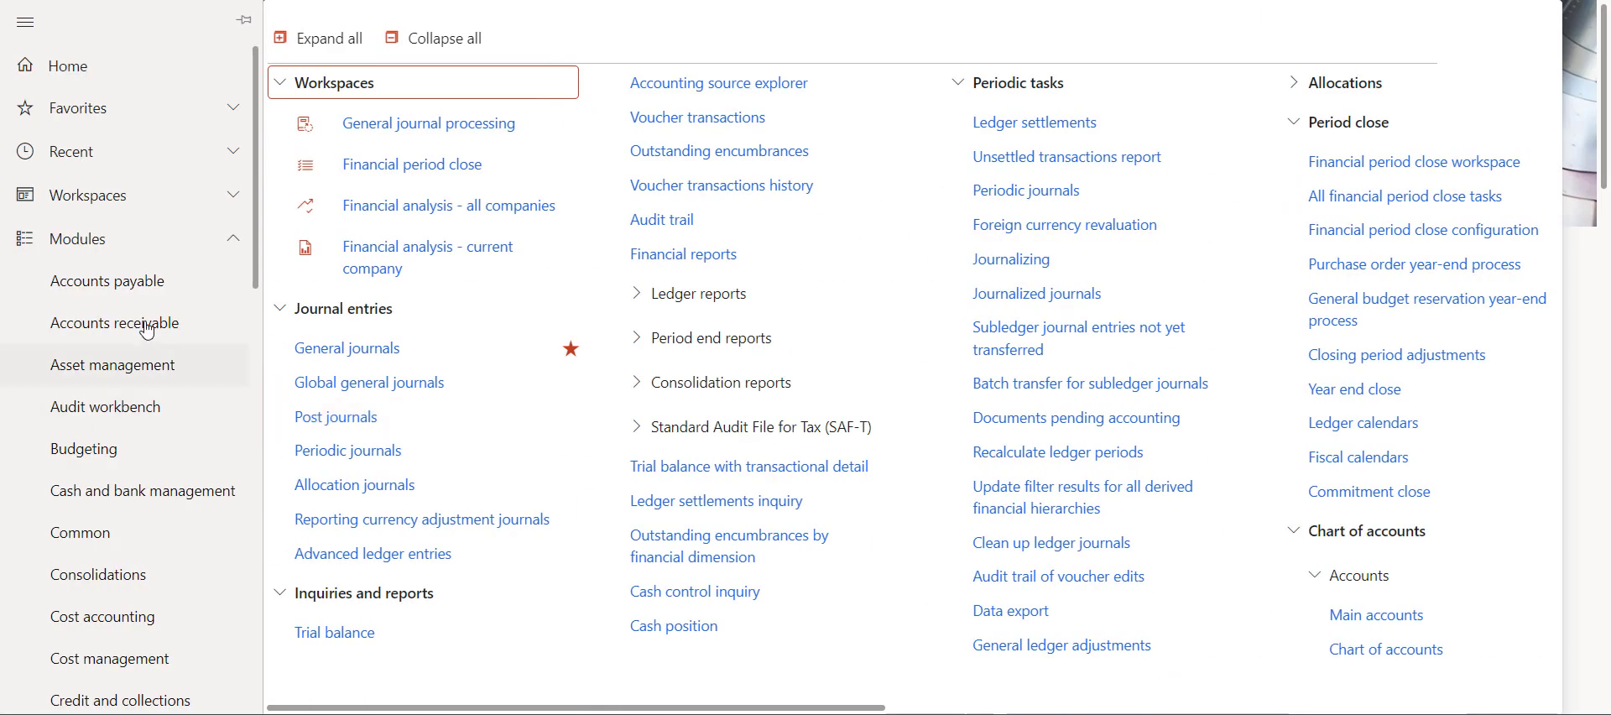
left_click(152, 286)
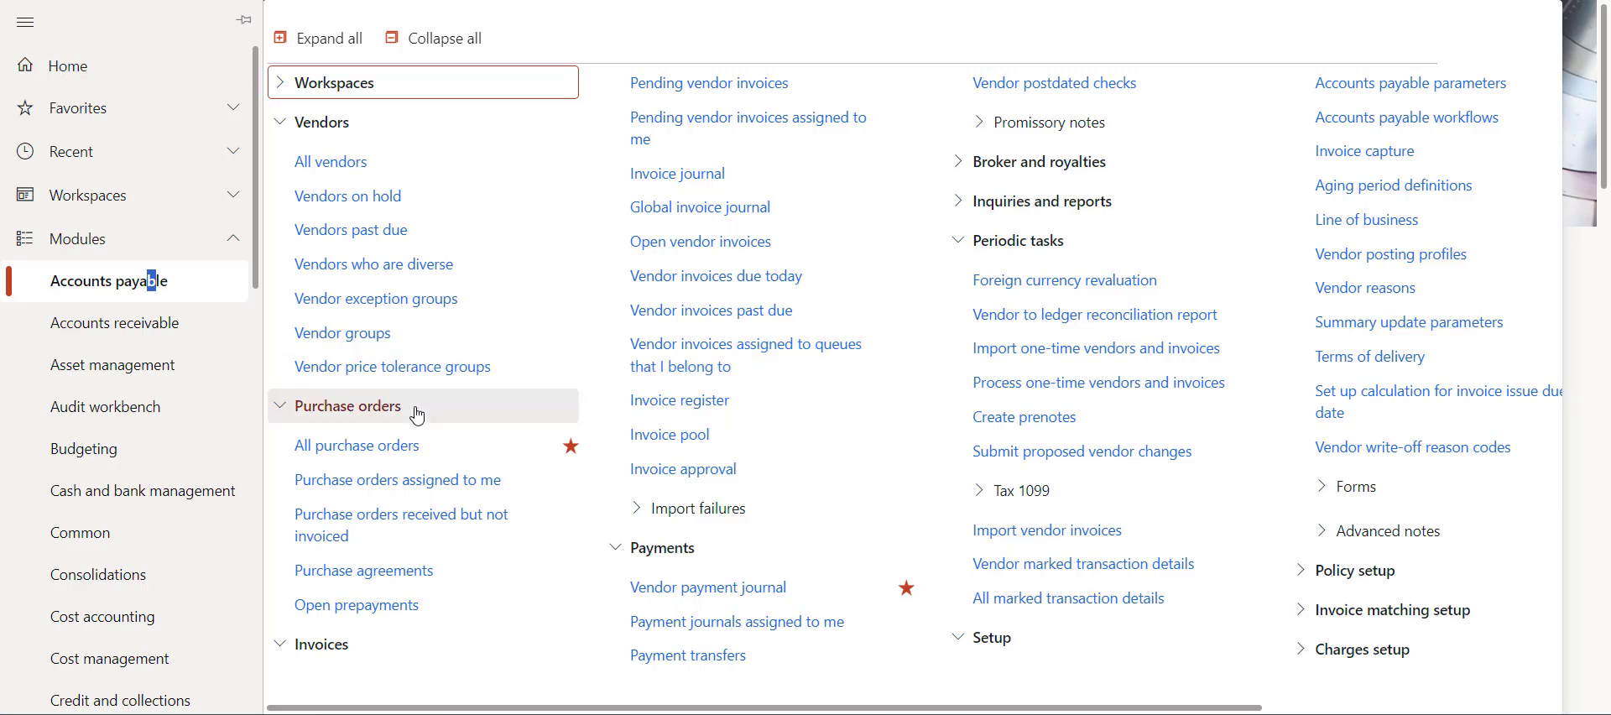
left_click(384, 446)
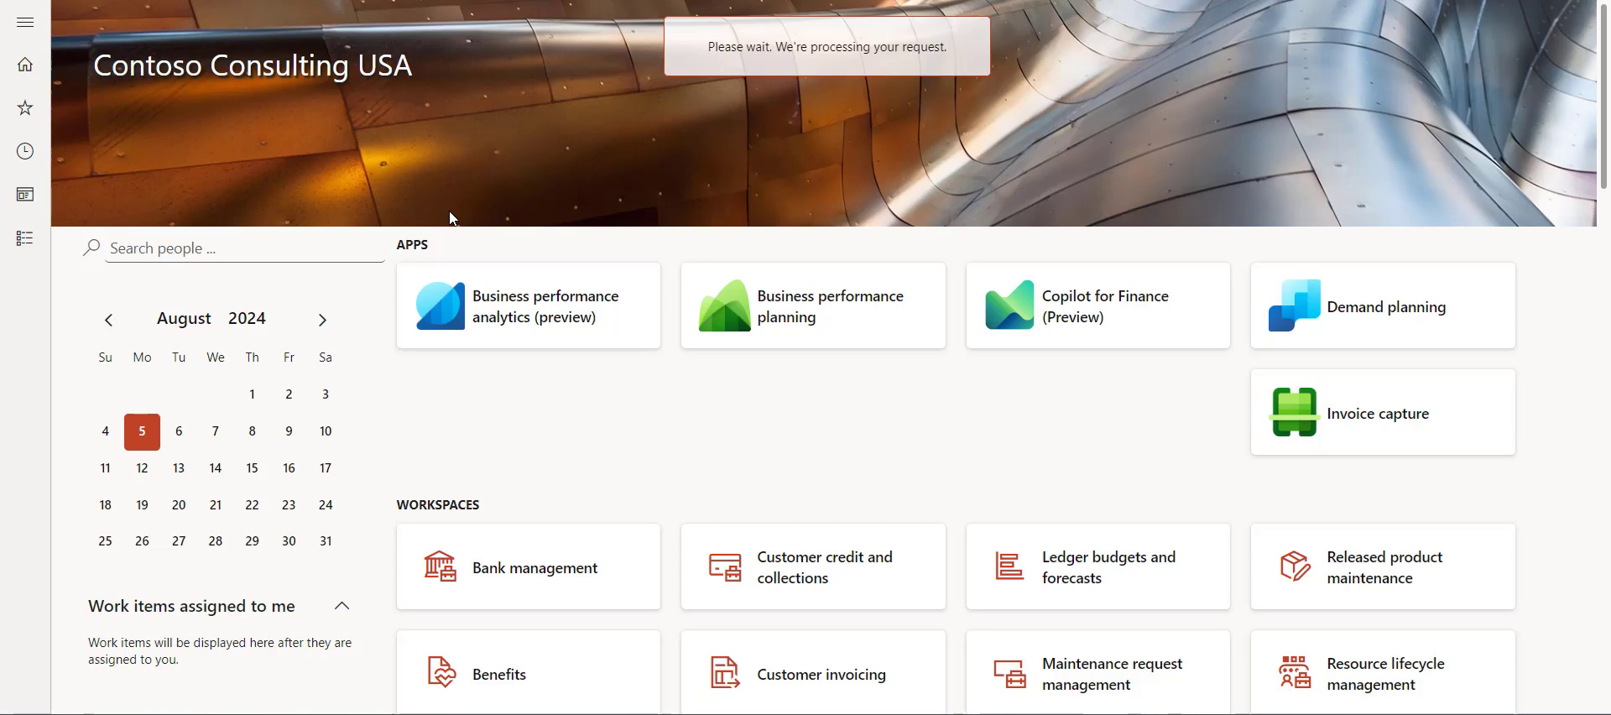
Reload the browser page where the purchase orders list is being opened
right_click(210, 0)
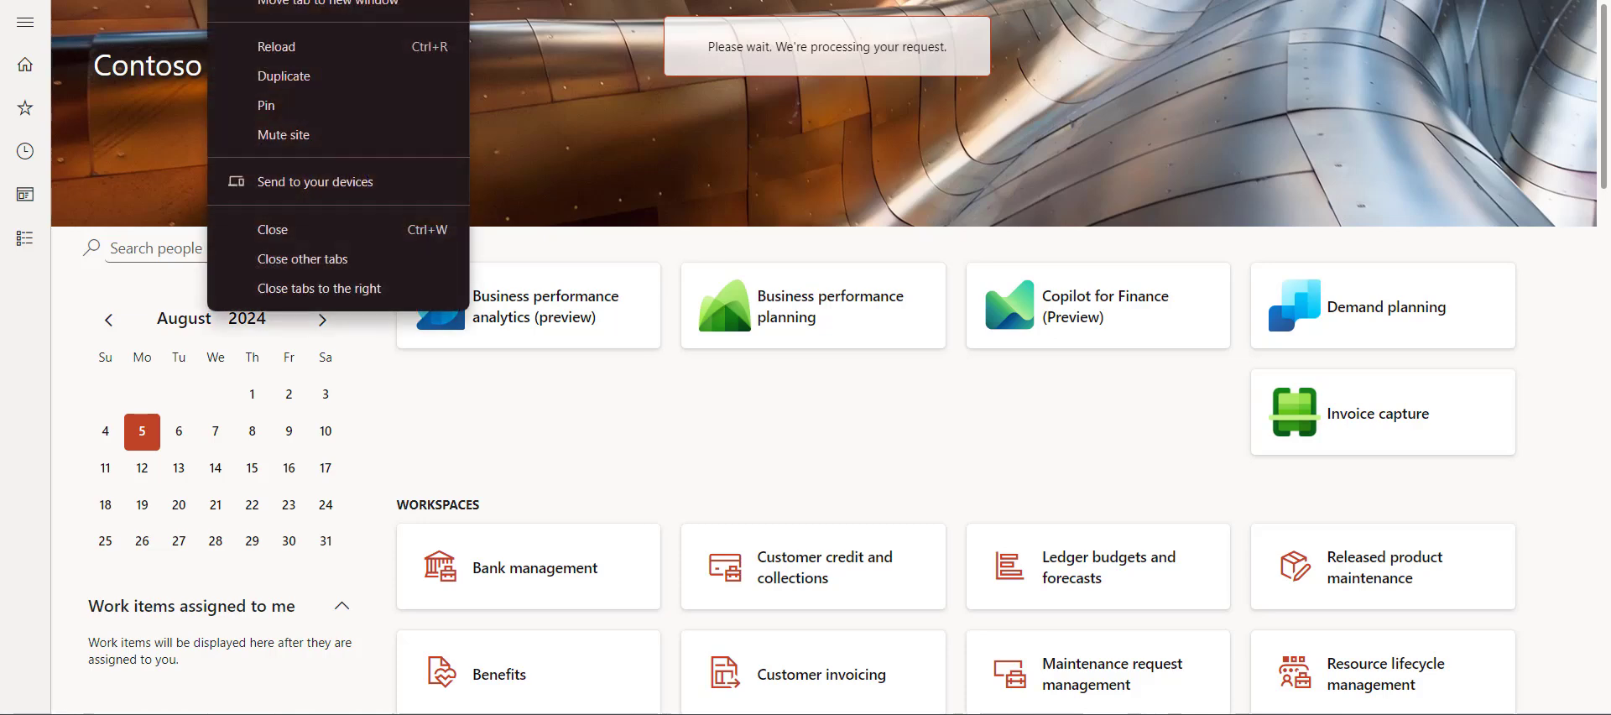
left_click(498, 5)
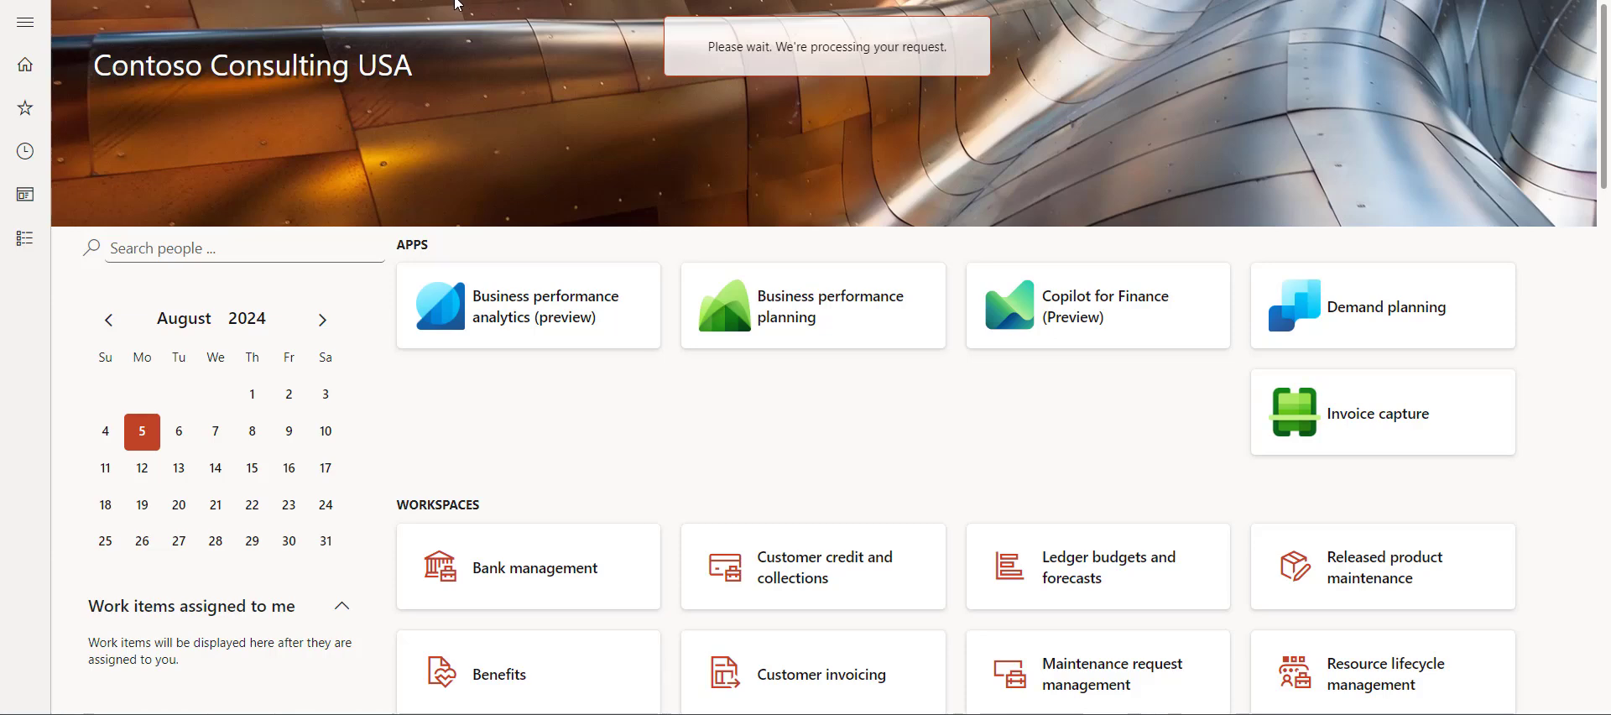
right_click(228, 0)
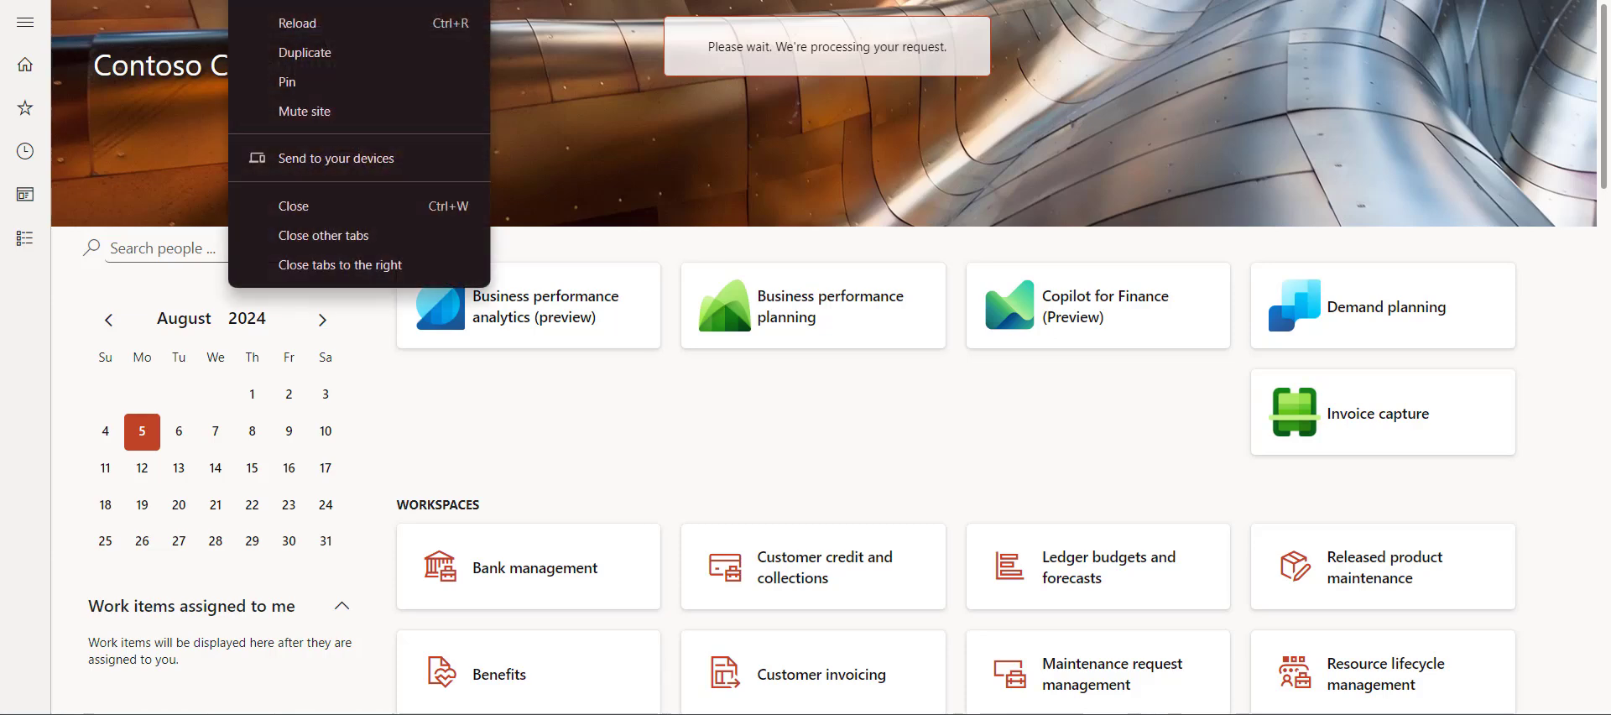
left_click(297, 23)
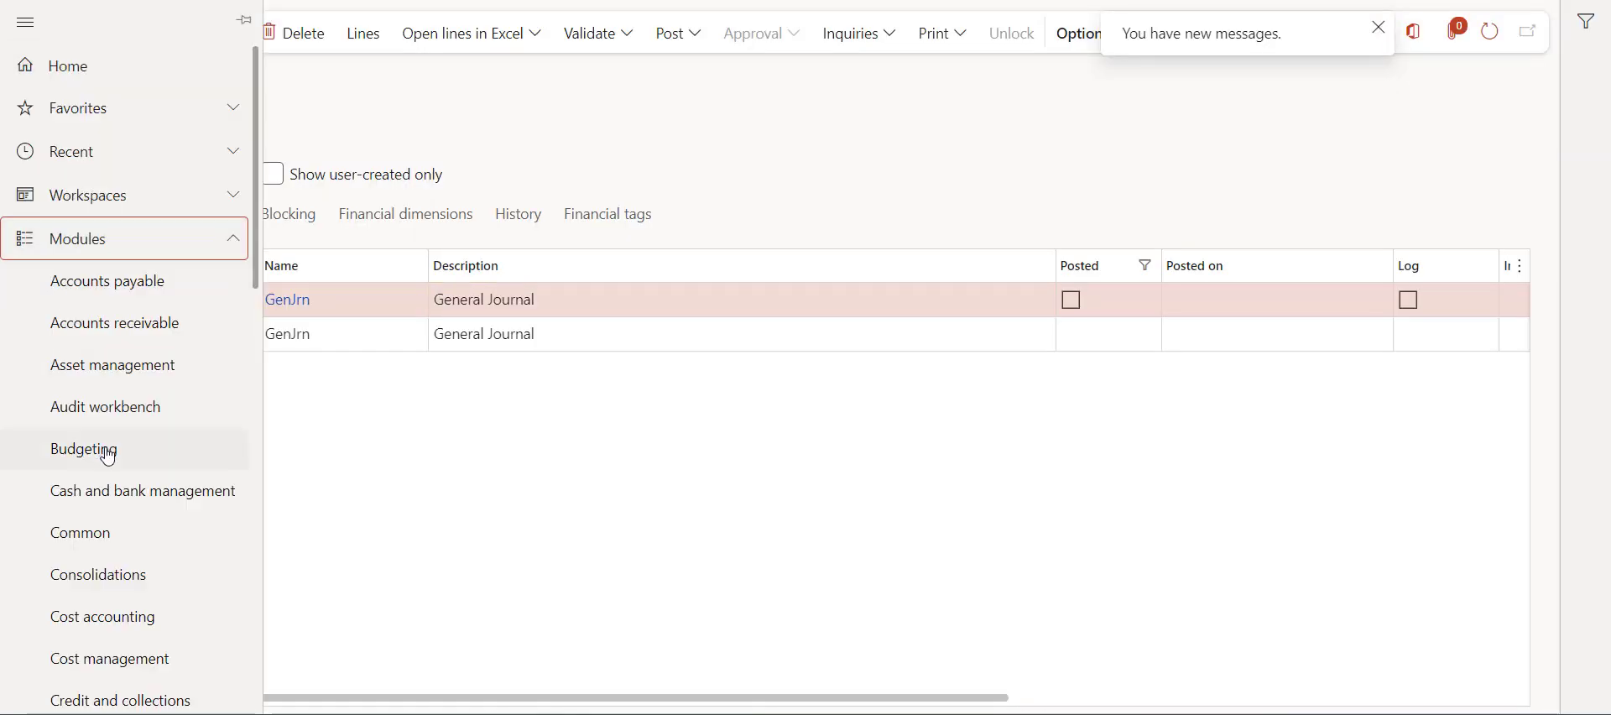
Open the Fixed assets list in the Fixed assets module
scroll(108, 456, "down", 10)
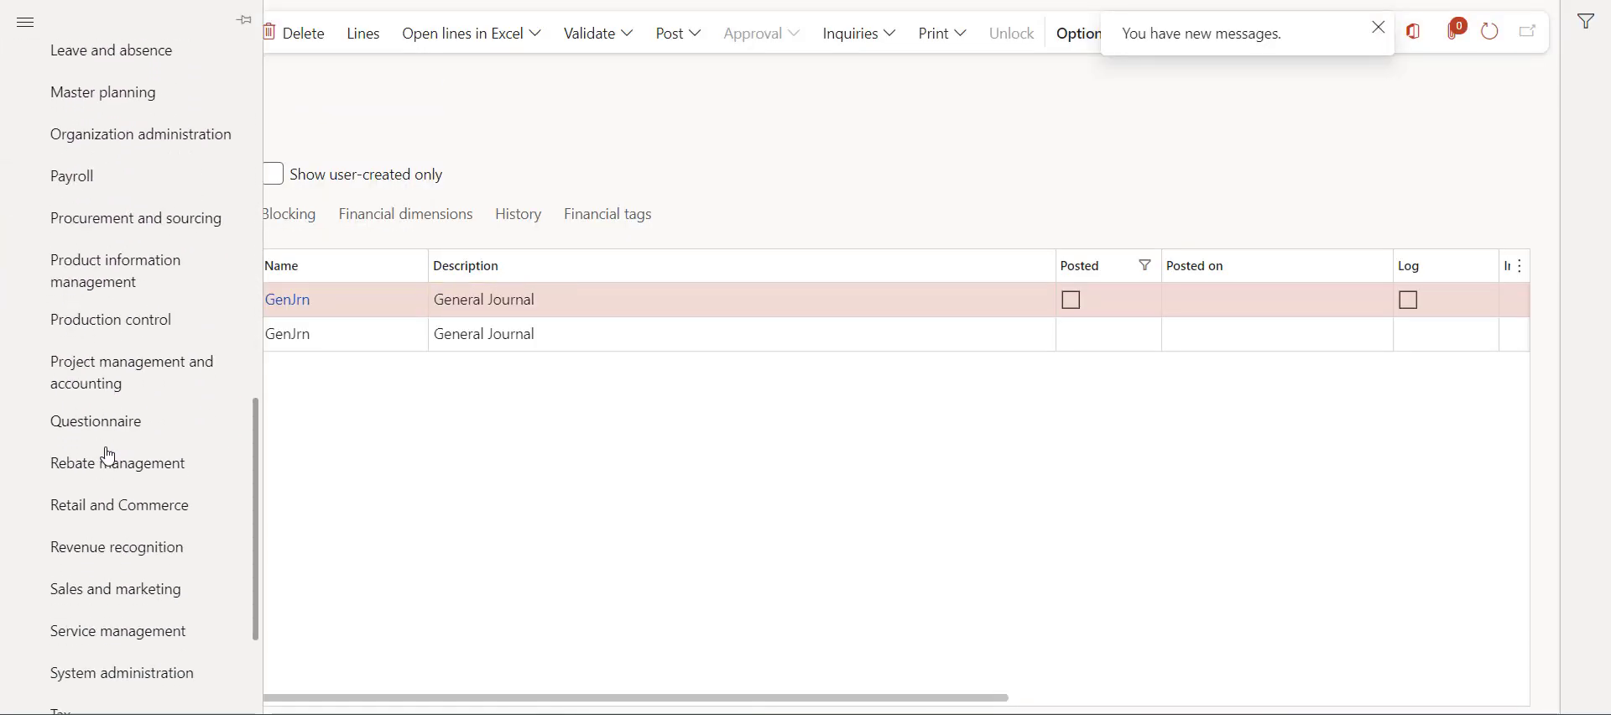
scroll(108, 456, "down", 2)
scroll(108, 456, "up", 5)
left_click(90, 51)
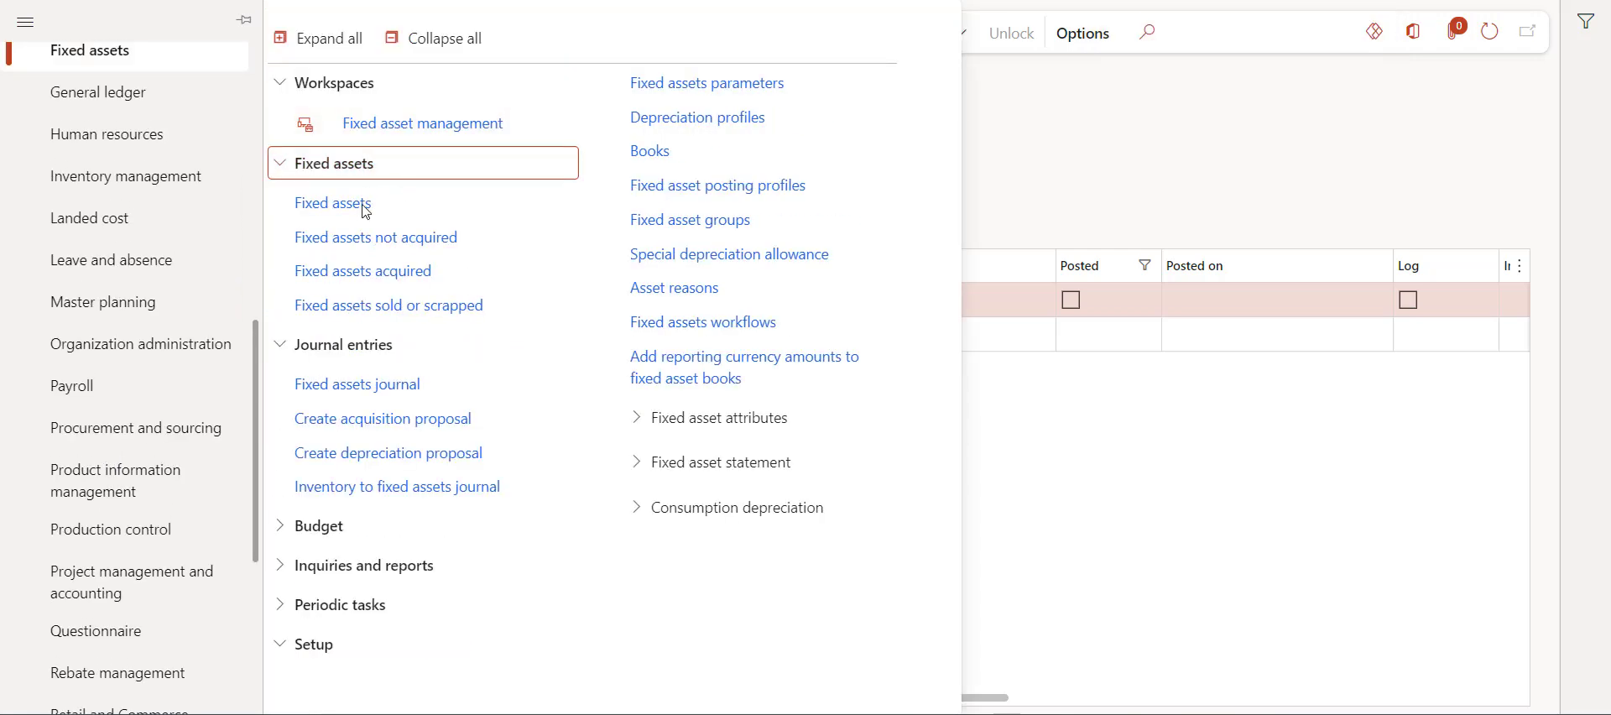
left_click(366, 212)
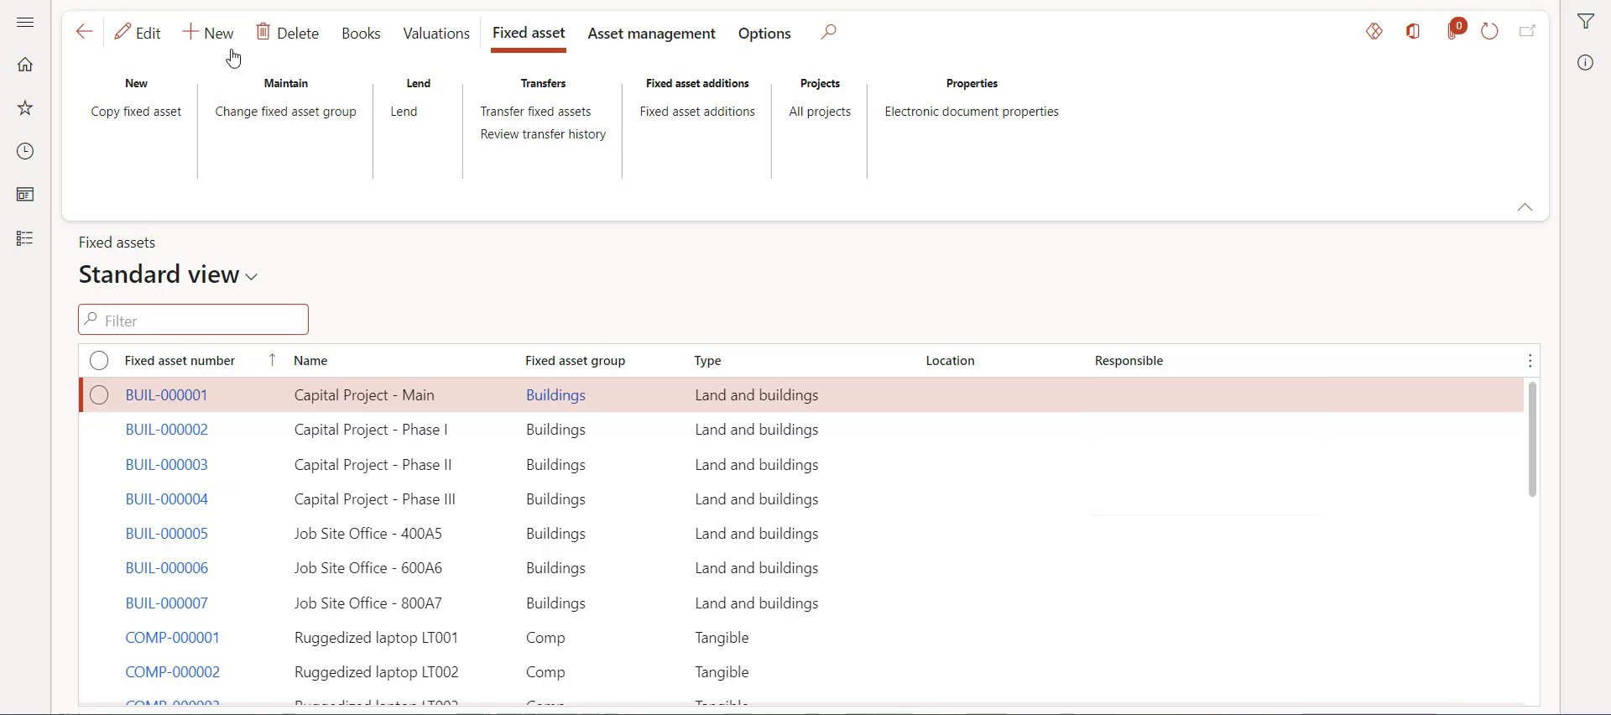
Create a fixed asset in the Vehc group, name it CCA DEMO and save the record
key("alt+n")
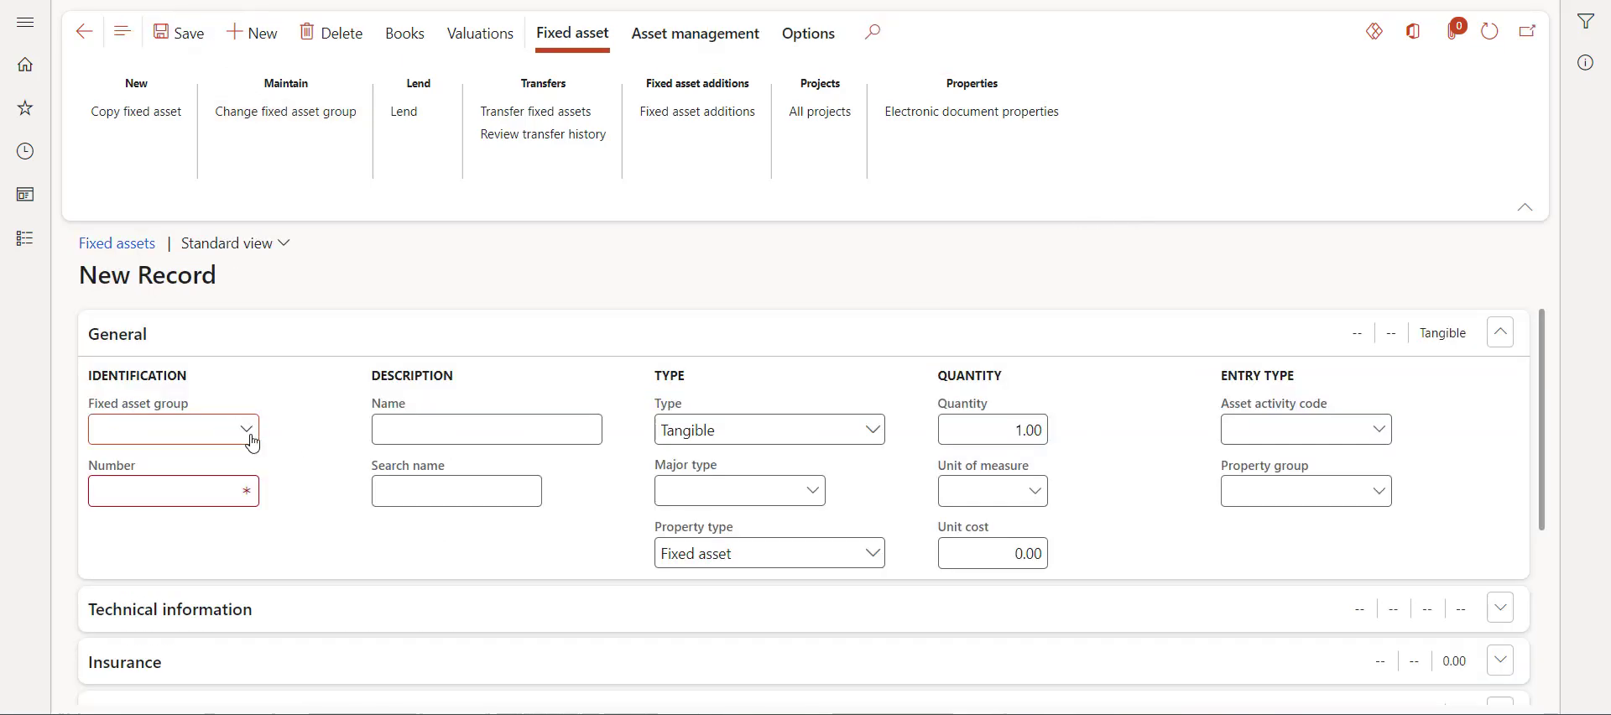
left_click(246, 429)
type("ve")
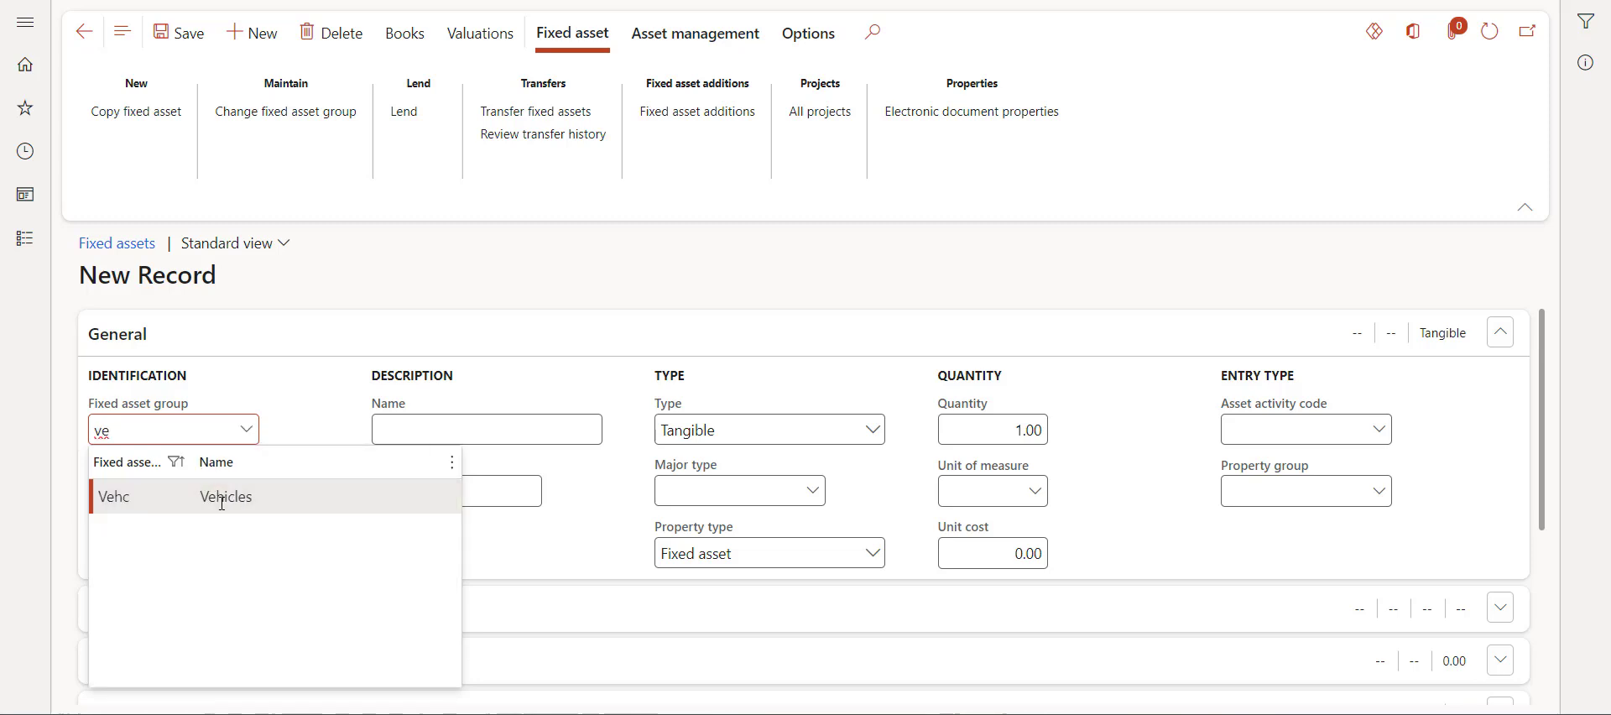
left_click(284, 496)
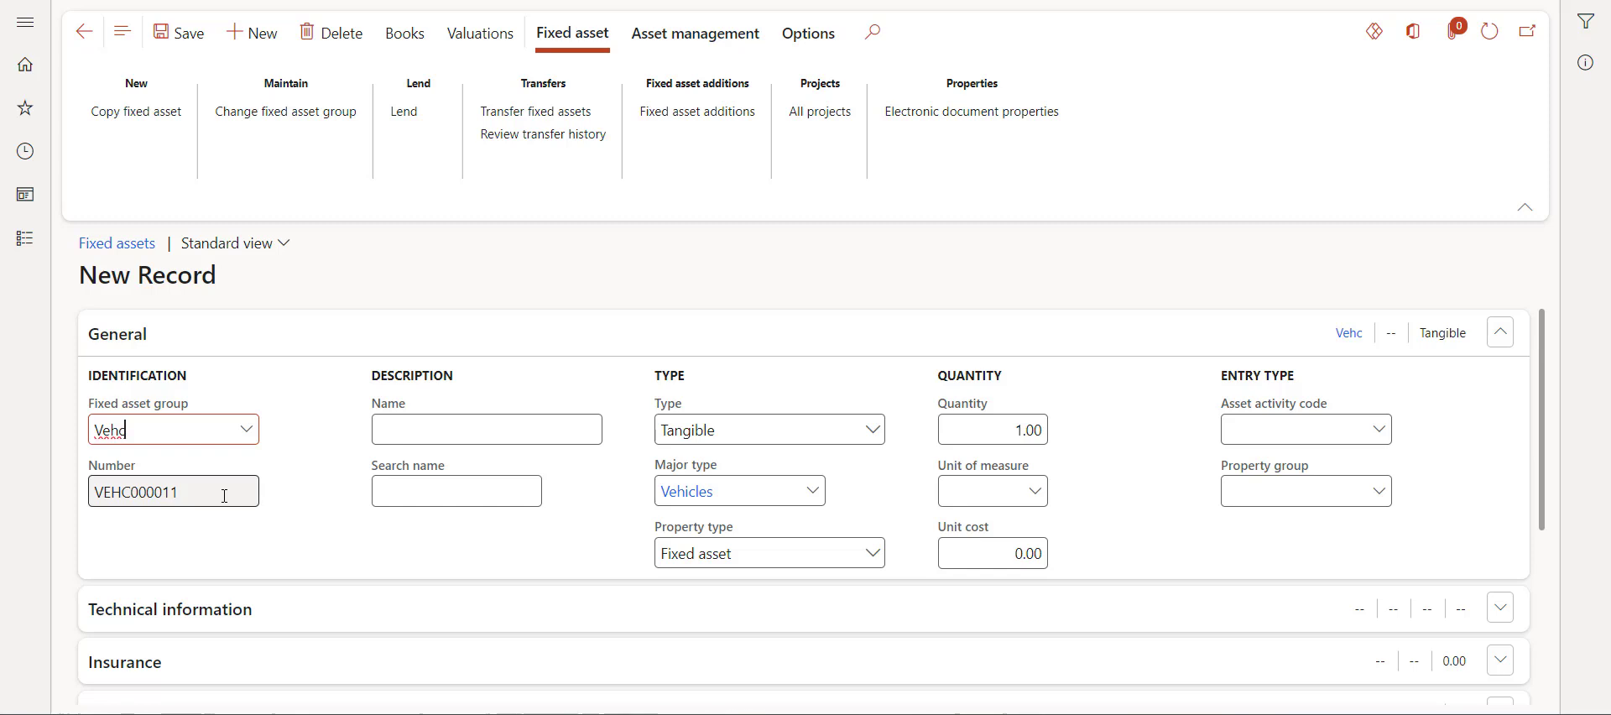
left_click(467, 430)
type("CCA")
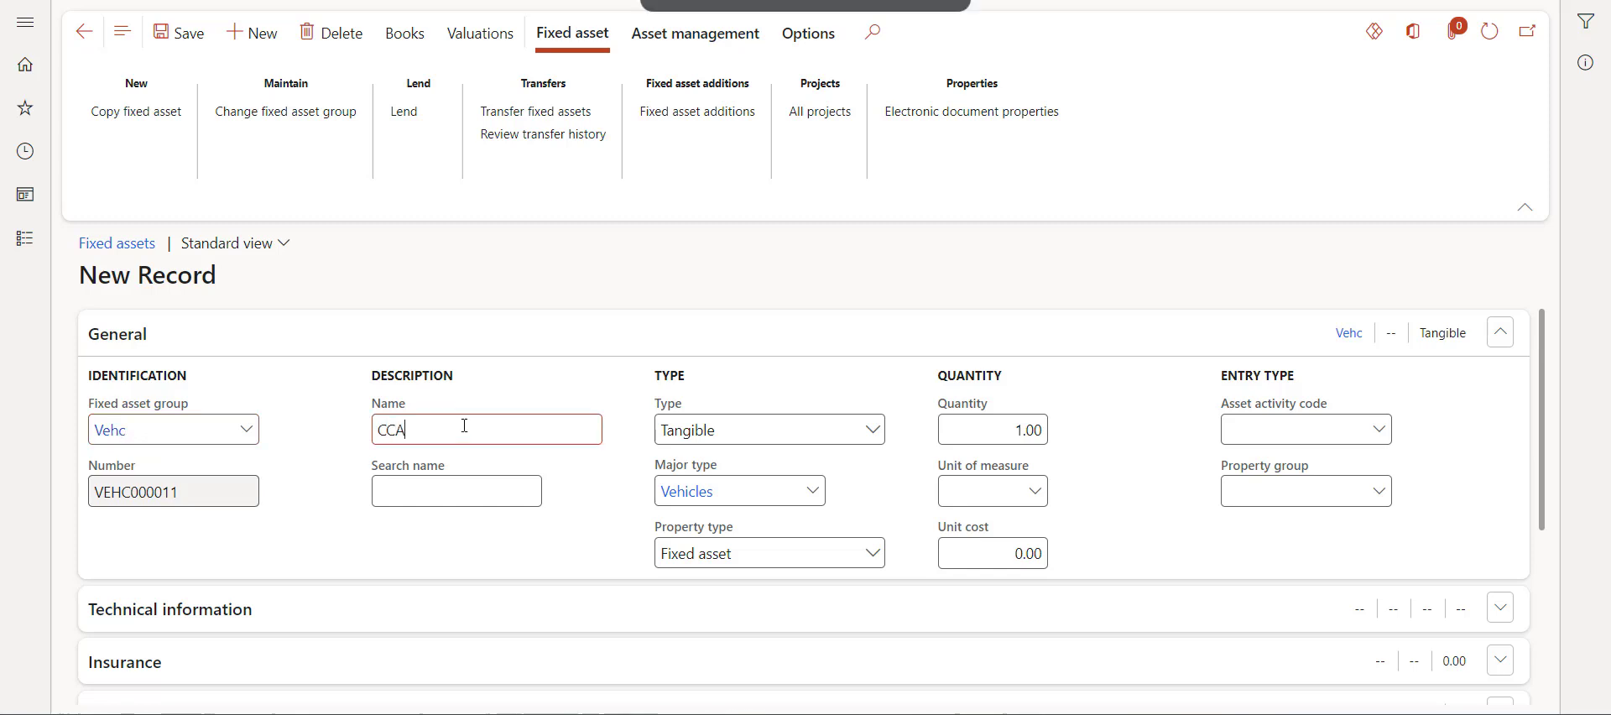
type(" DEMO")
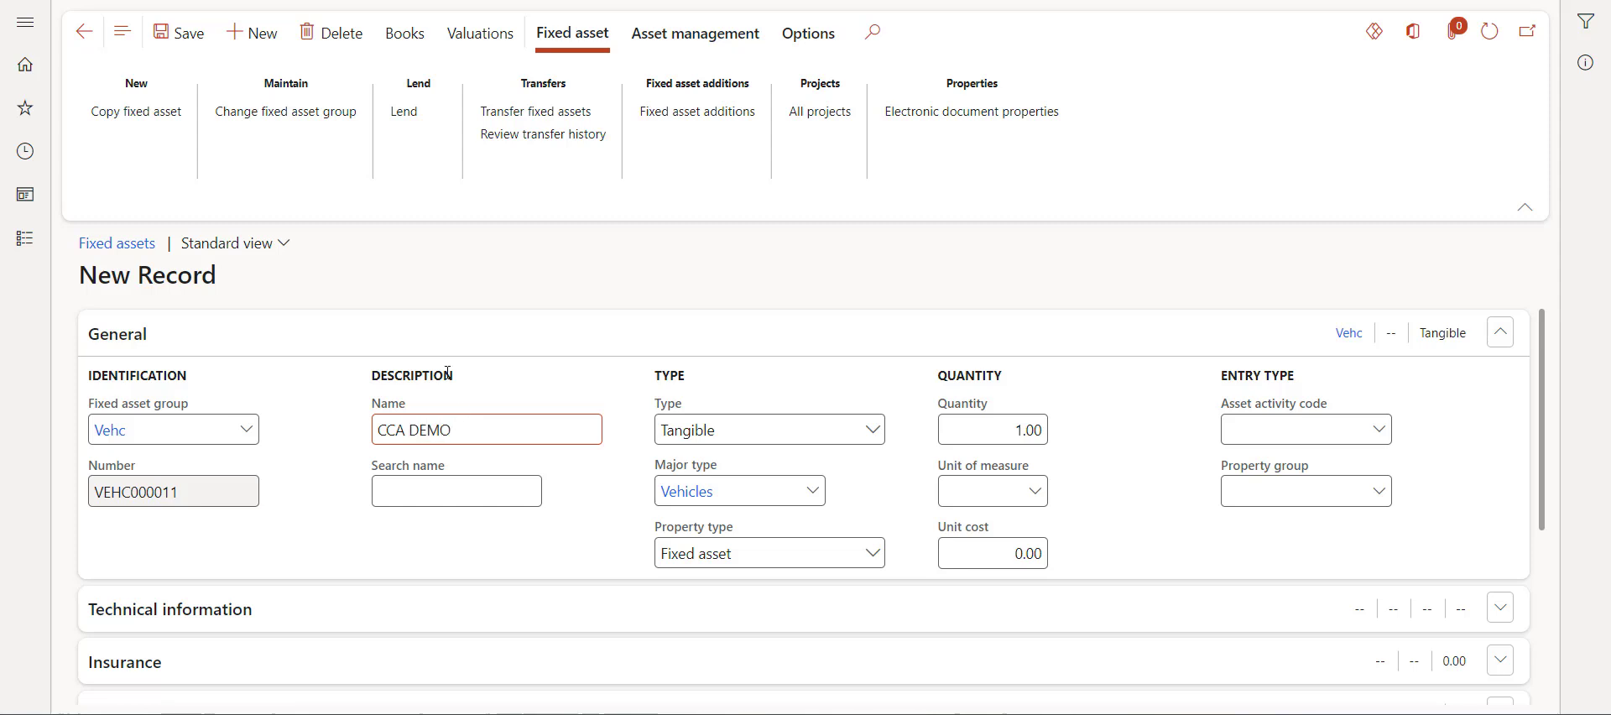
left_click(351, 483)
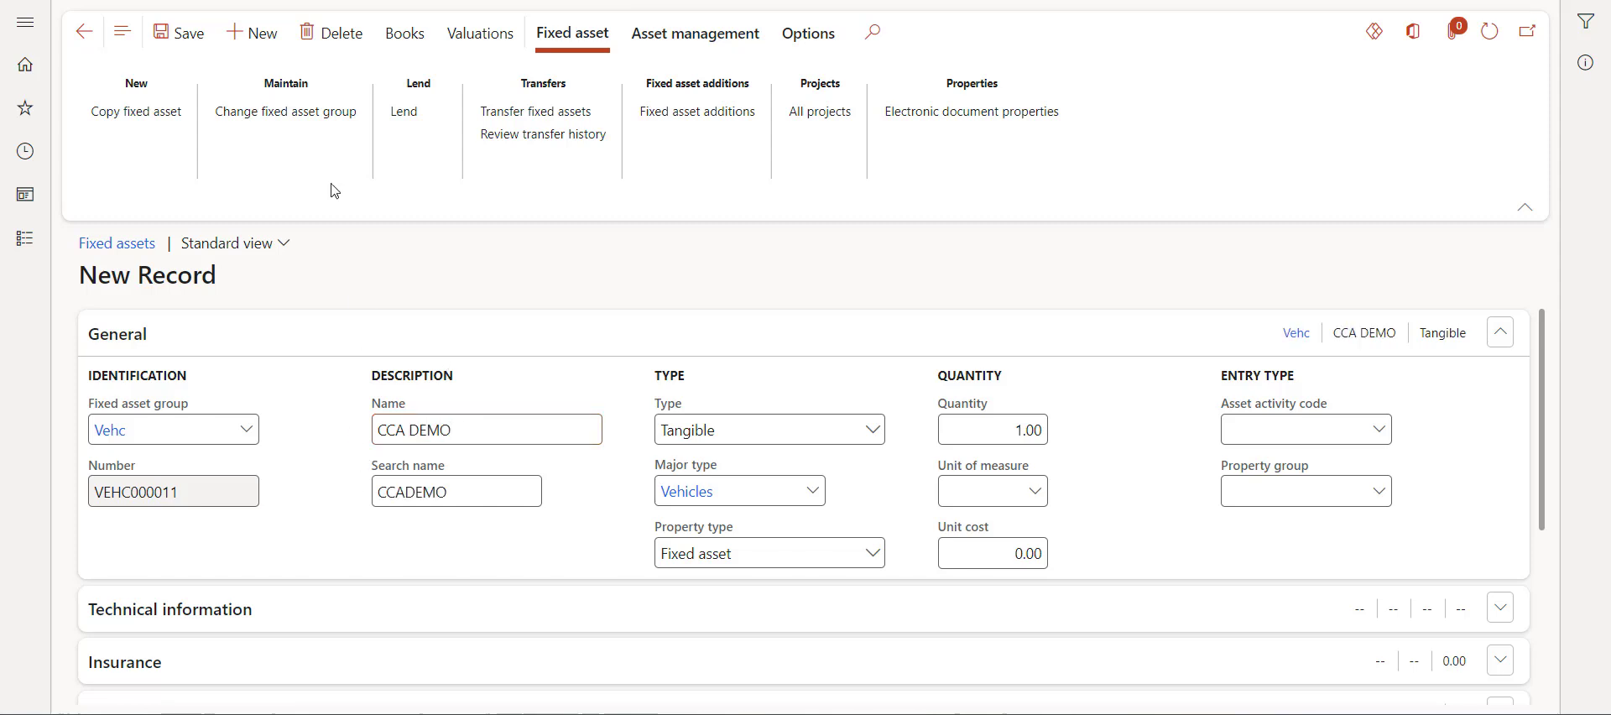
left_click(177, 47)
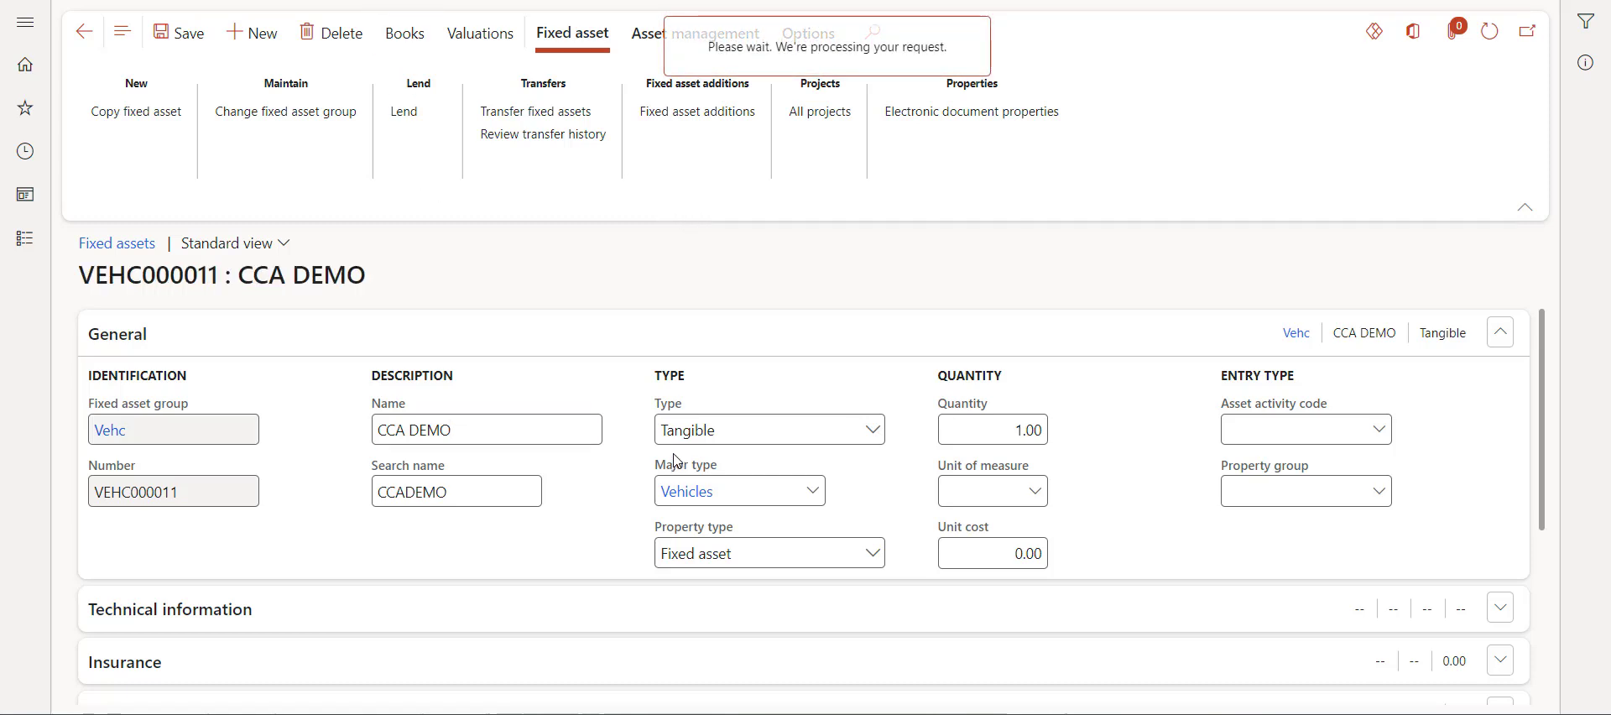
In the CCA DEMO asset's SLSL book, set default financial dimensions BusinessUnit 003 and Department 025, and choose a ServiceLine
scroll(676, 463, "down", 6)
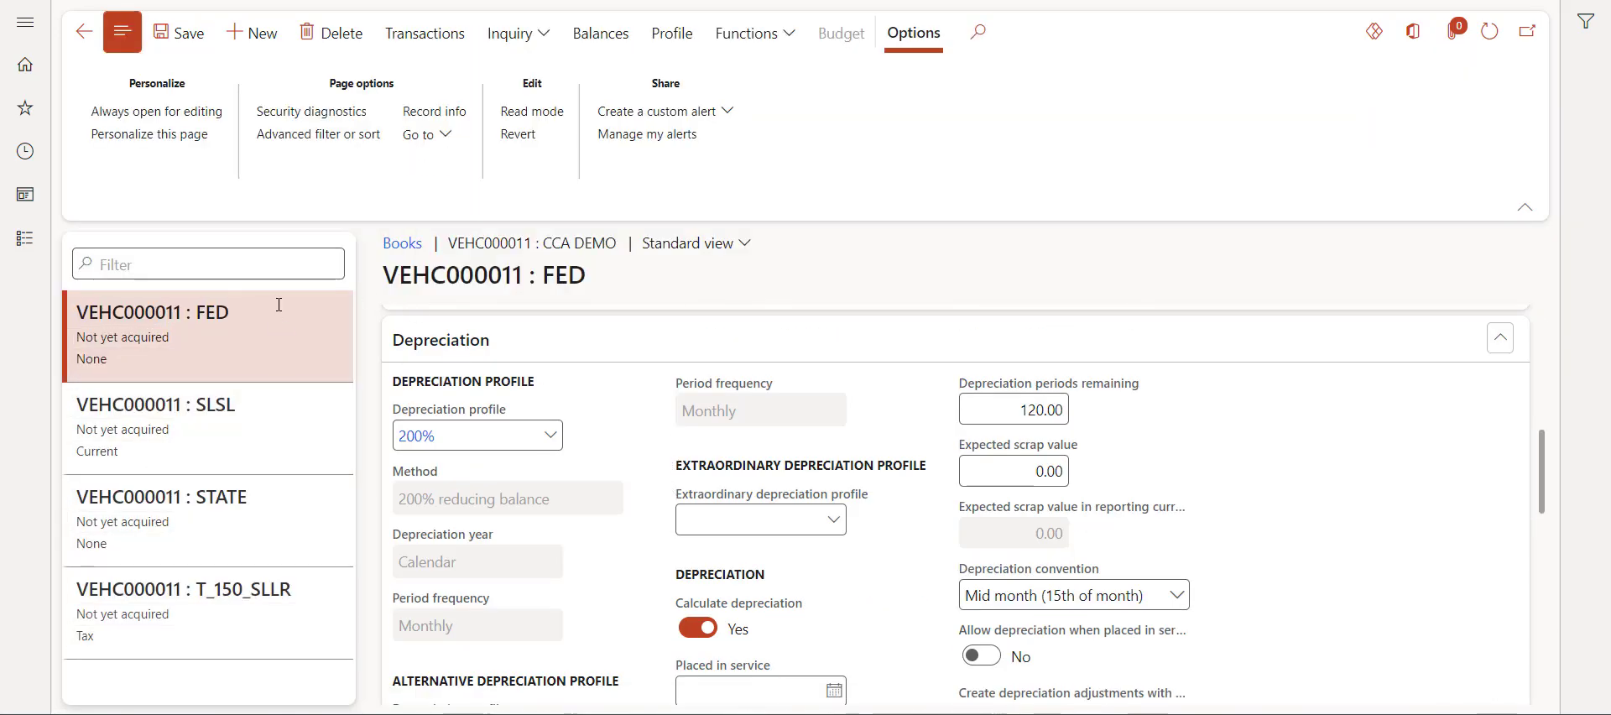
left_click(300, 445)
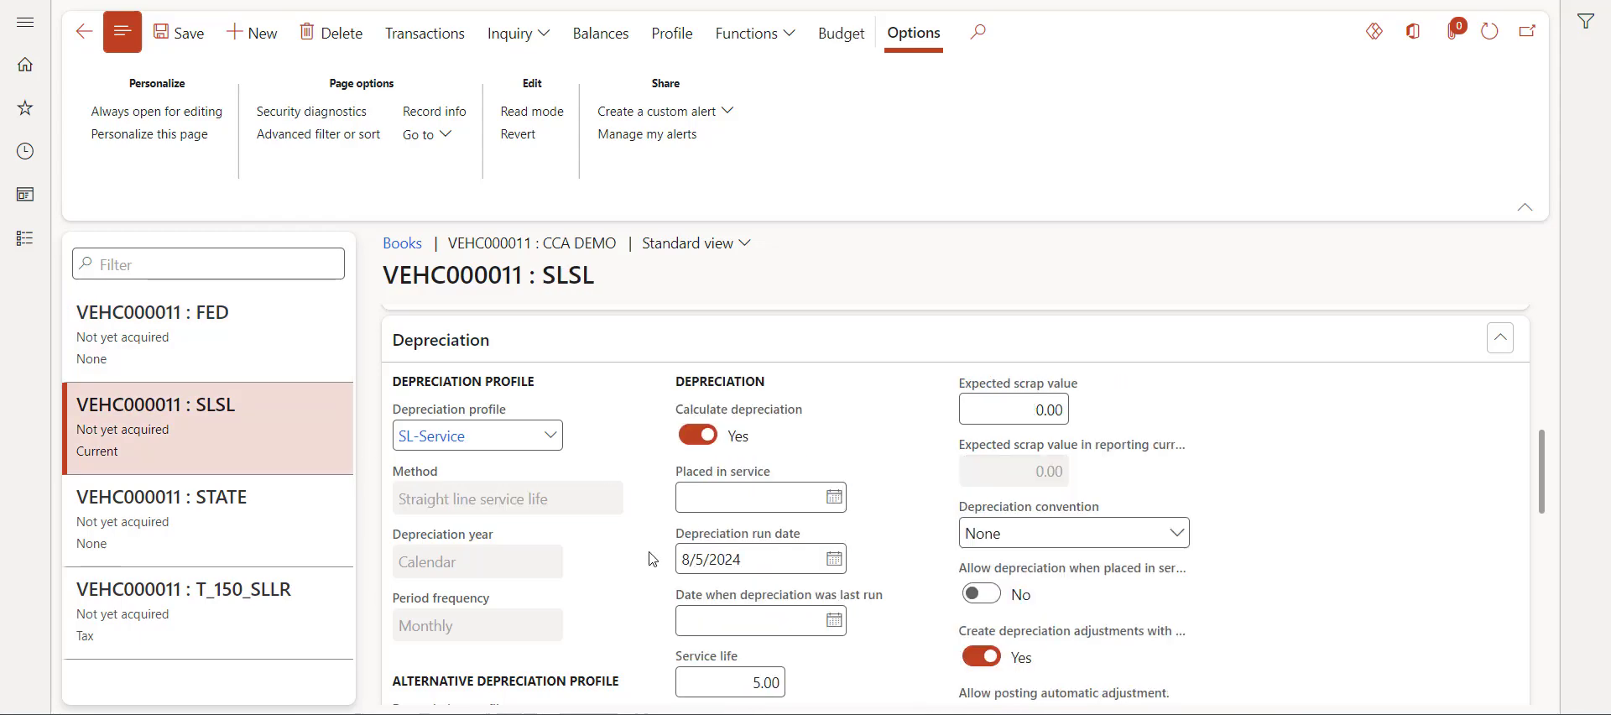
scroll(653, 559, "down", 15)
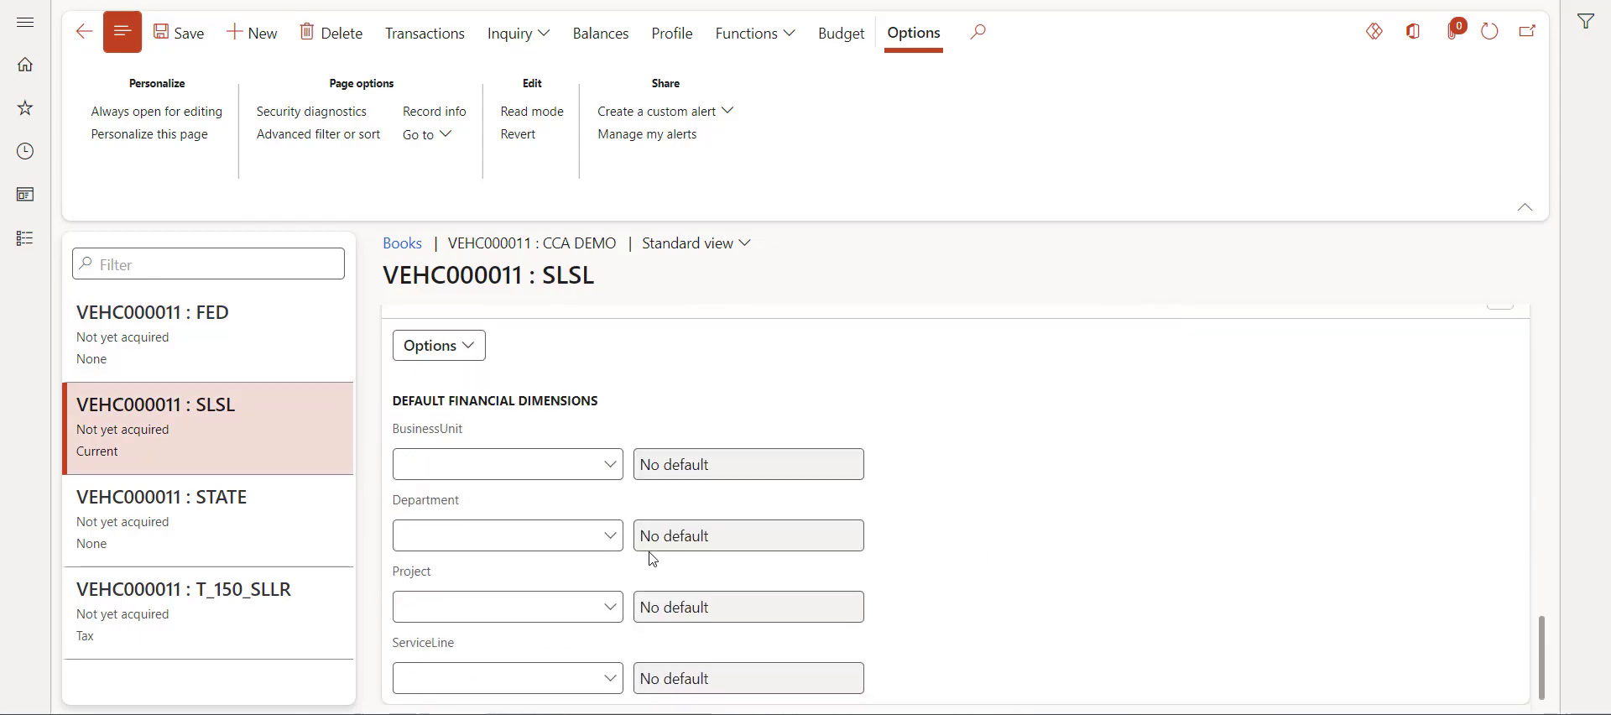
left_click(612, 464)
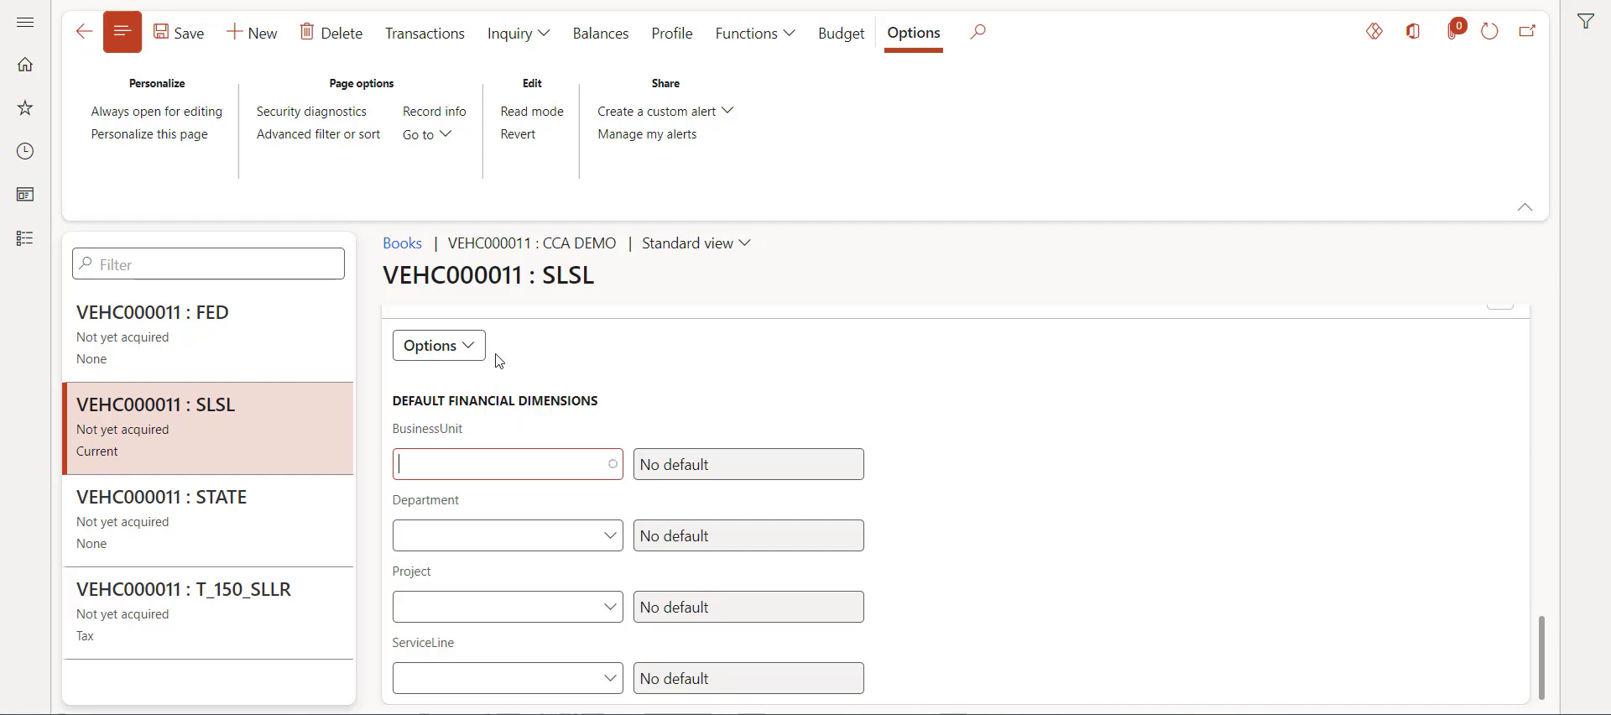
left_click(525, 291)
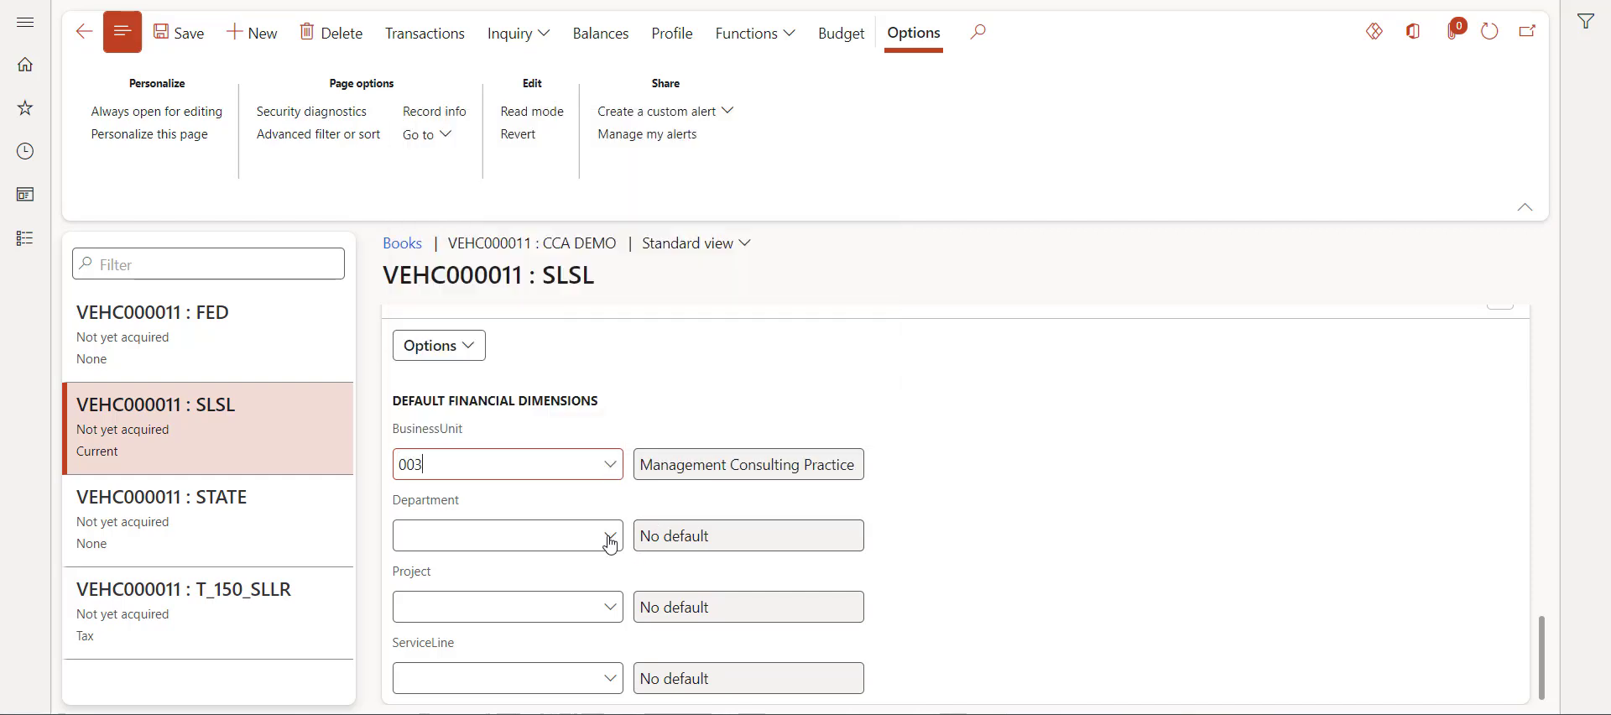
left_click(610, 546)
left_click(504, 399)
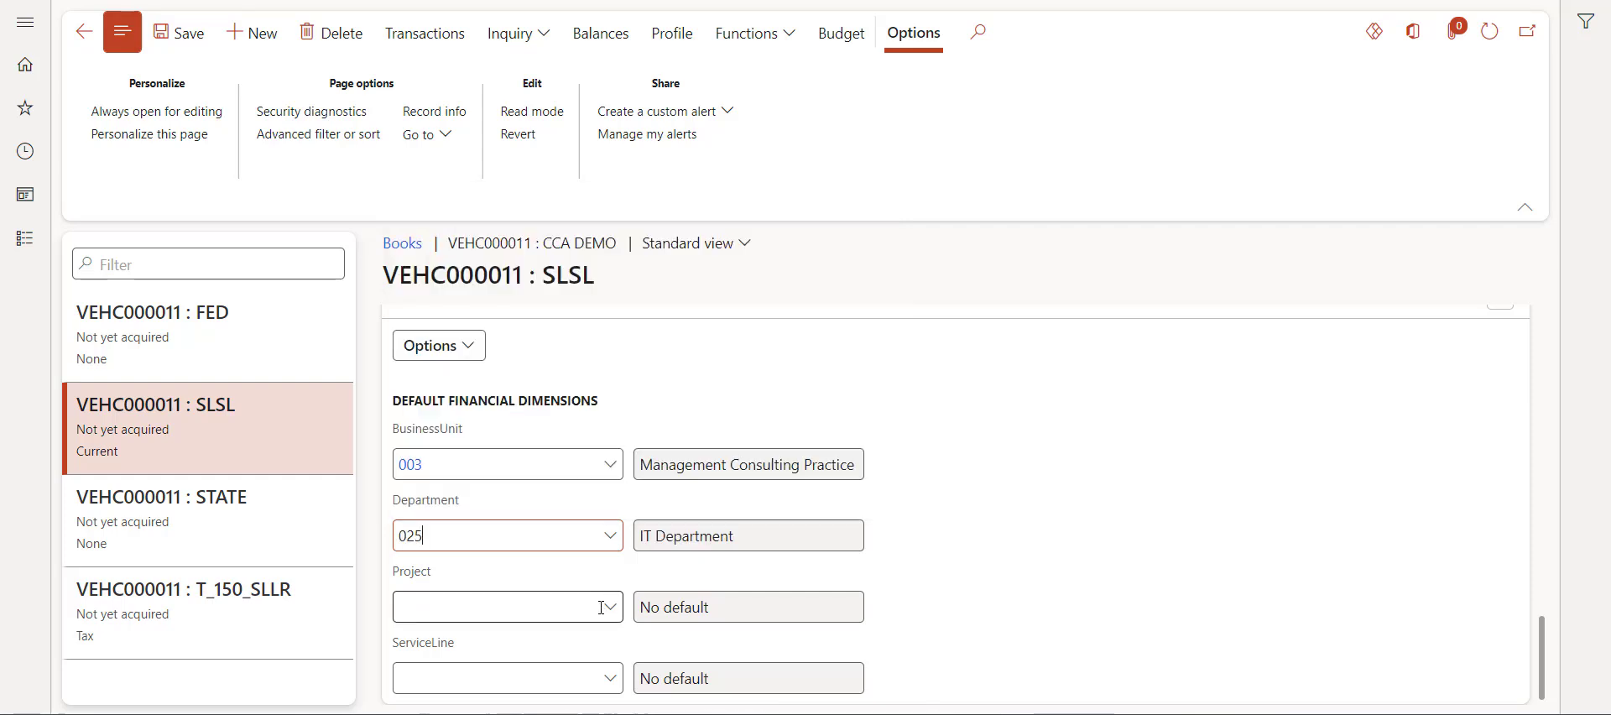
left_click(601, 608)
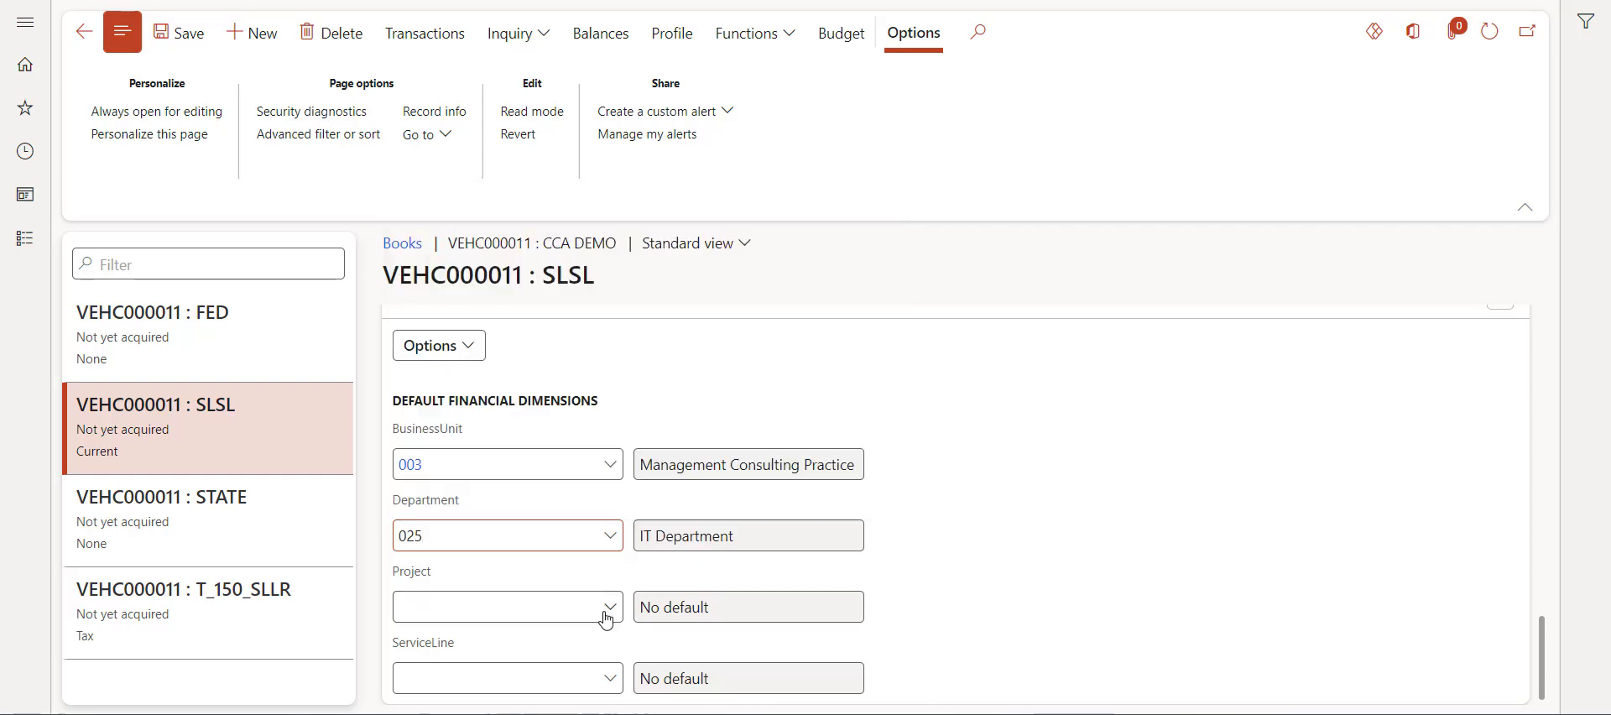
left_click(609, 681)
left_click(464, 538)
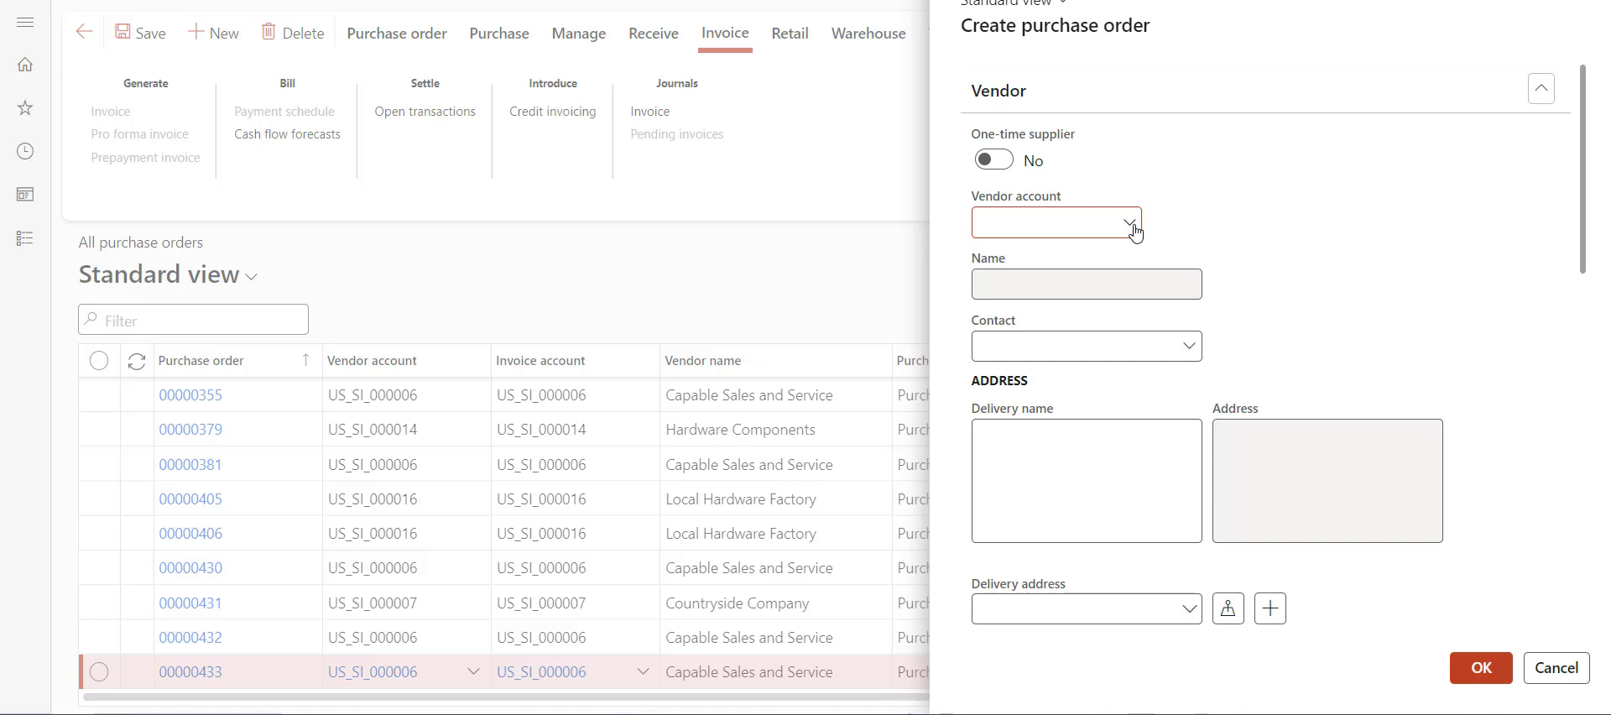
Create a purchase order for vendor Capable Sales and Service with MainOffice as the warehouse
left_click(1130, 224)
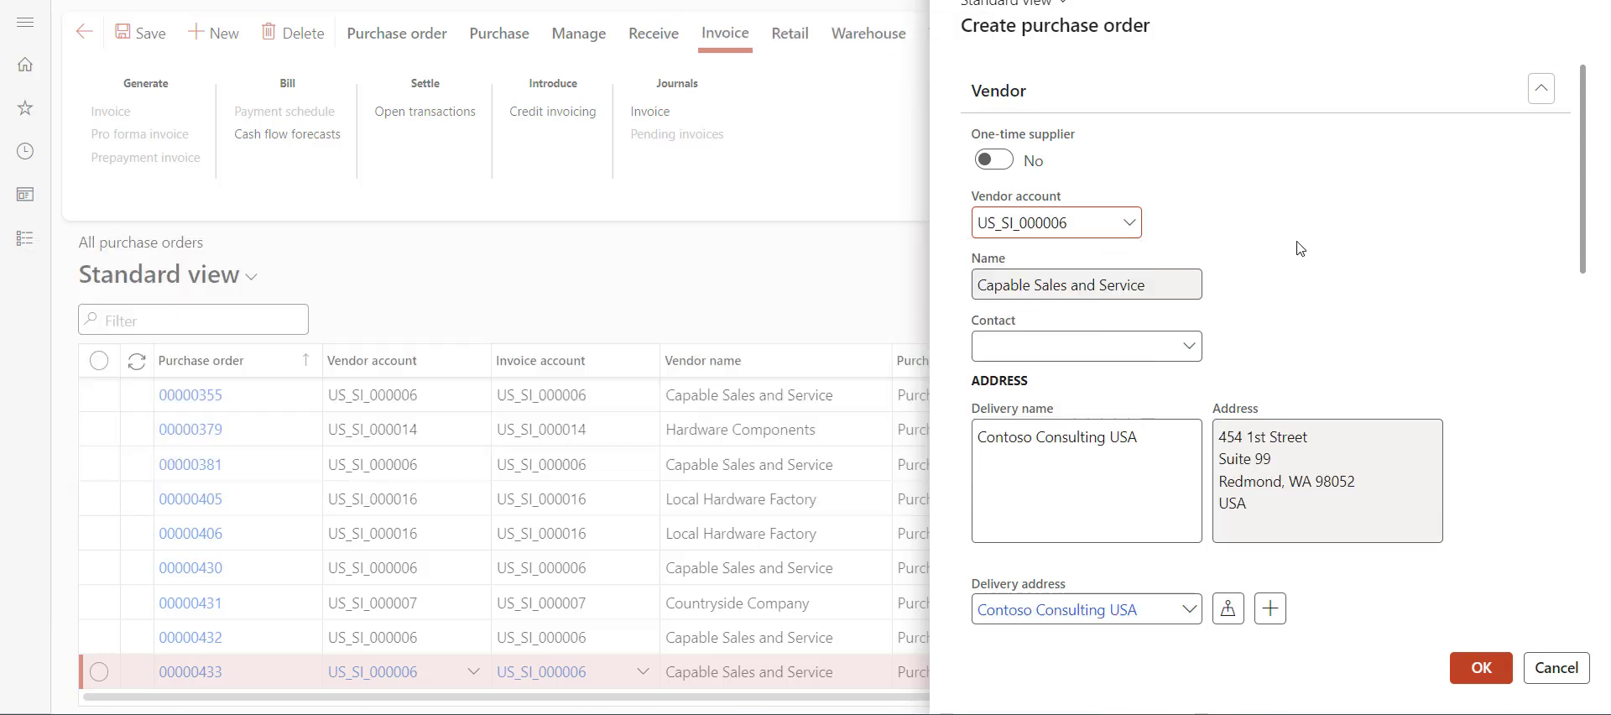
scroll(1300, 250, "down", 5)
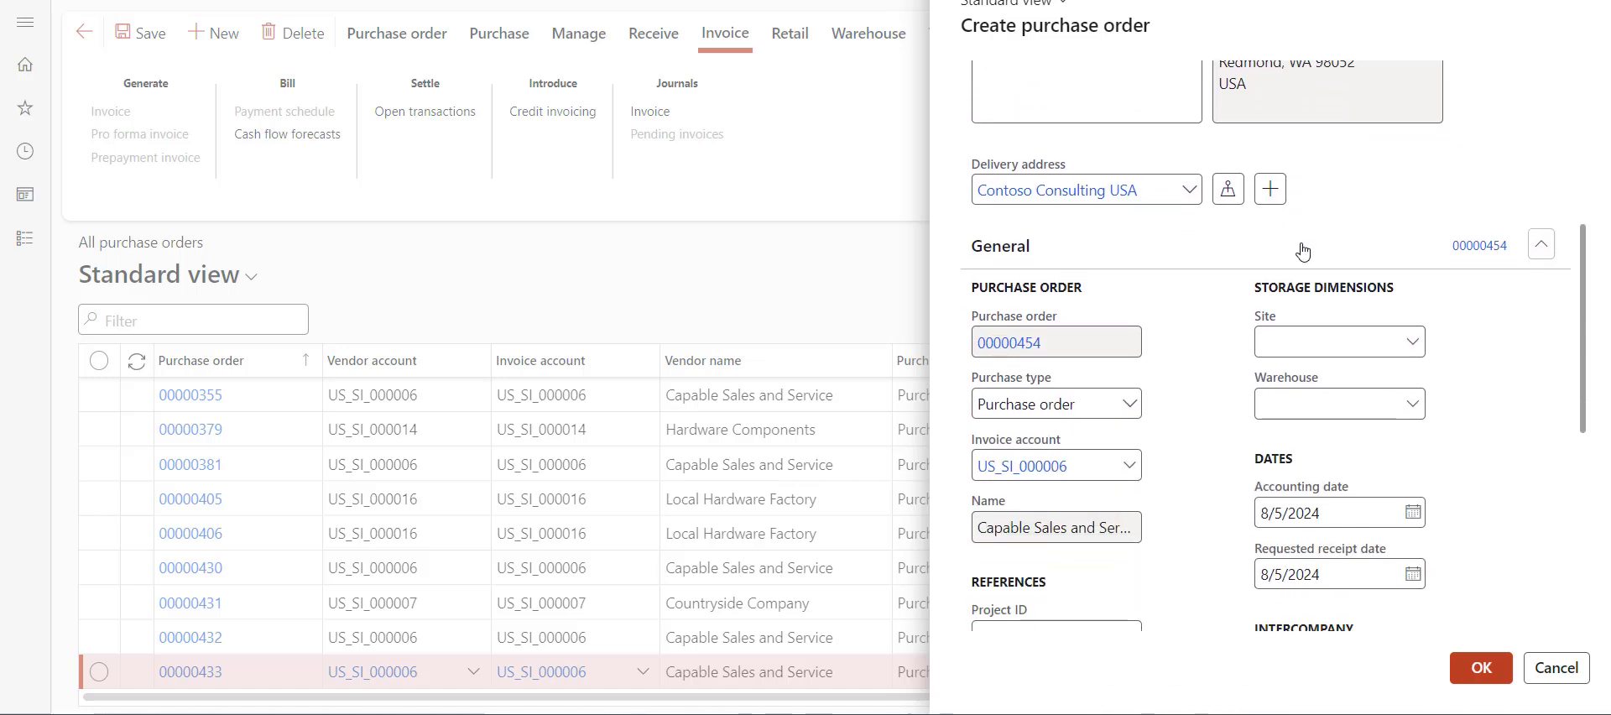
left_click(1418, 414)
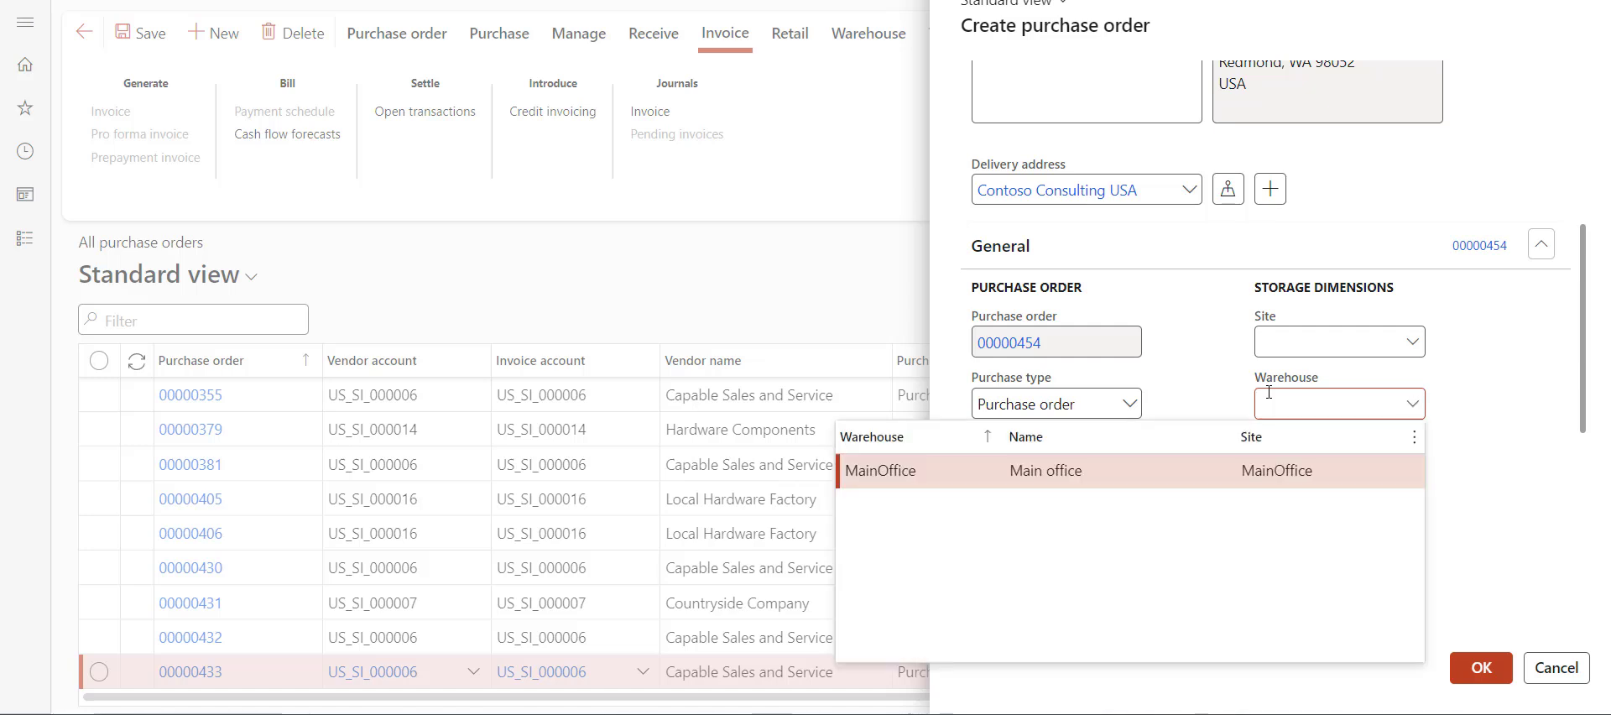
left_click(1144, 479)
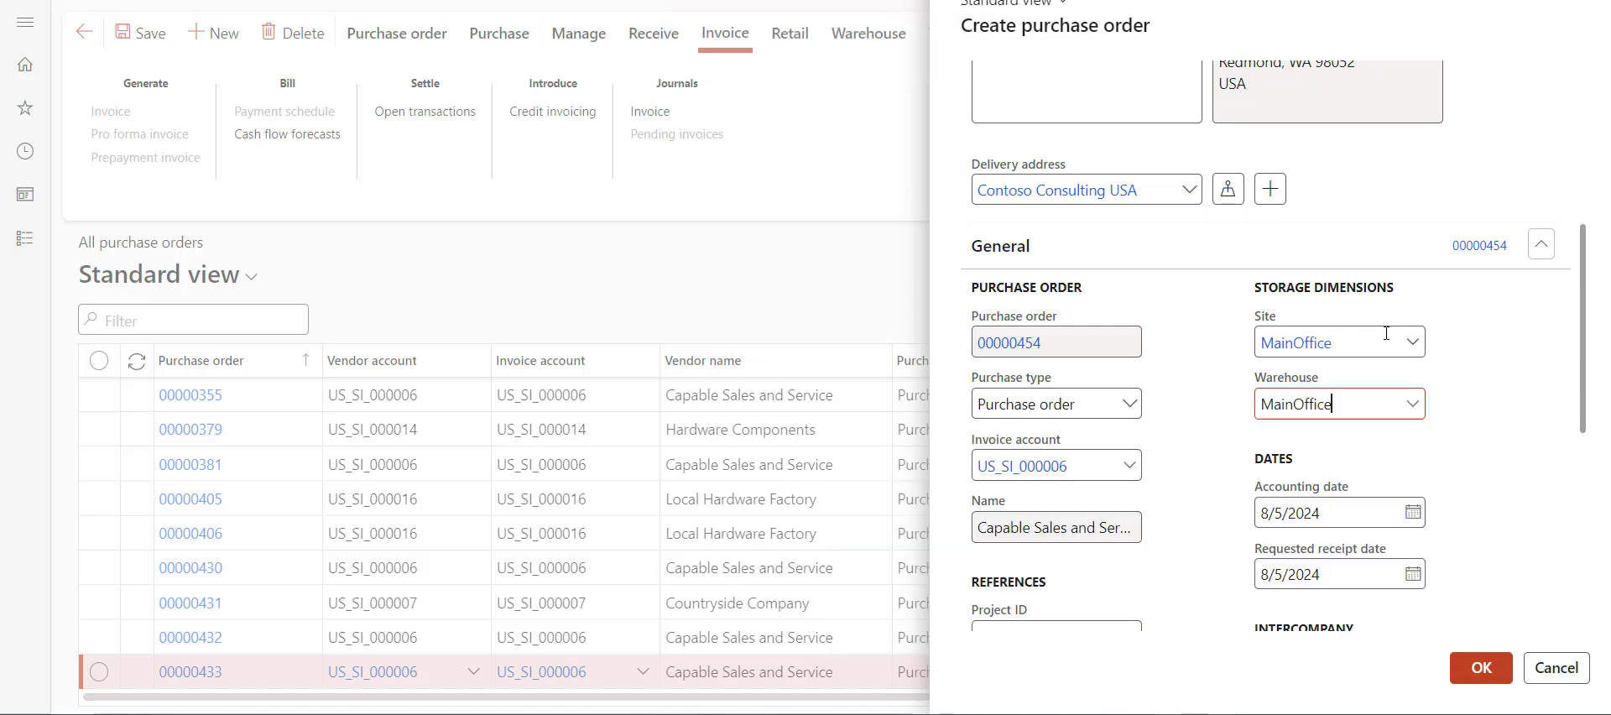
scroll(1464, 414, "down", 4)
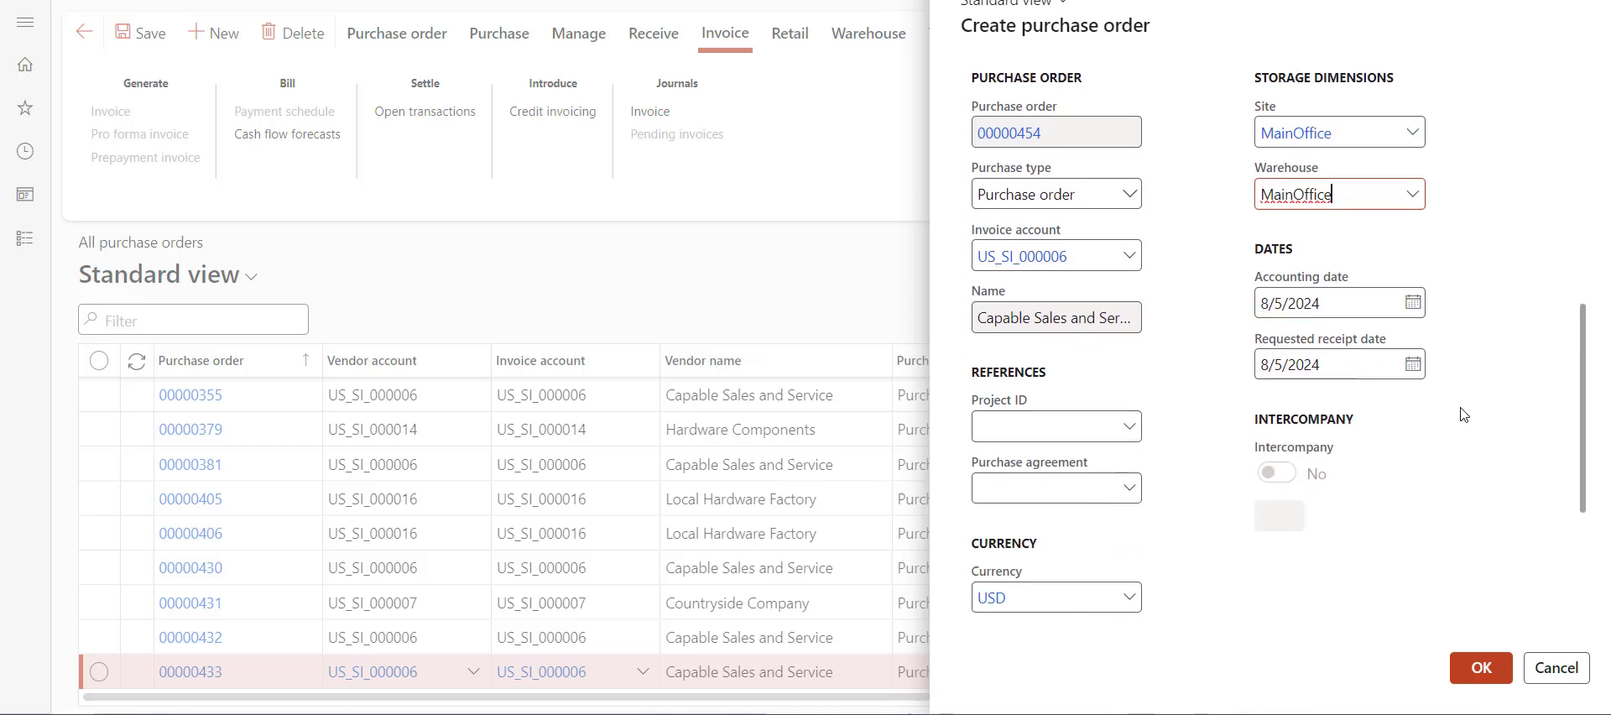
left_click(1482, 668)
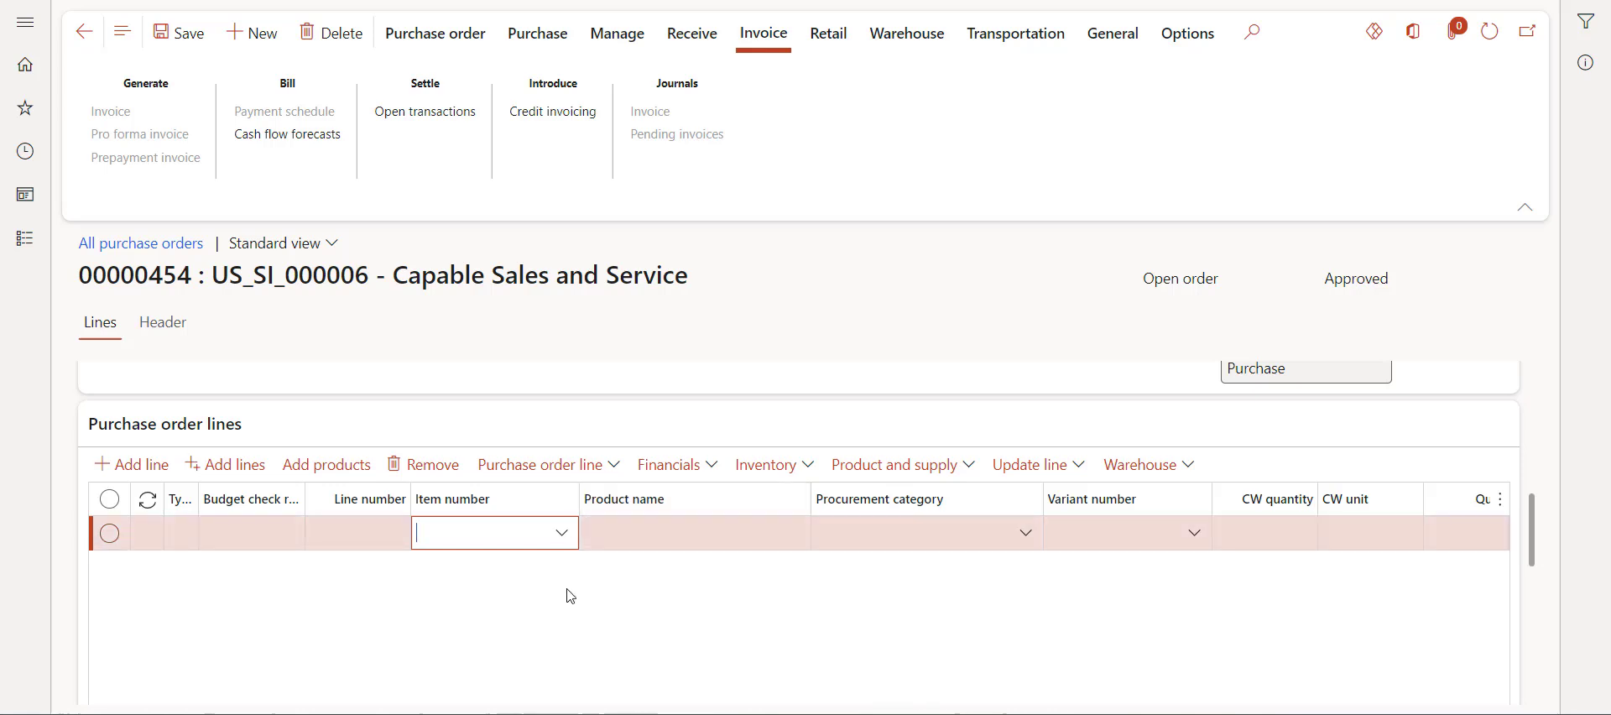
Set the item number of the first purchase order line to FA Vehicle CCA Limit
scroll(680, 430, "down", 1)
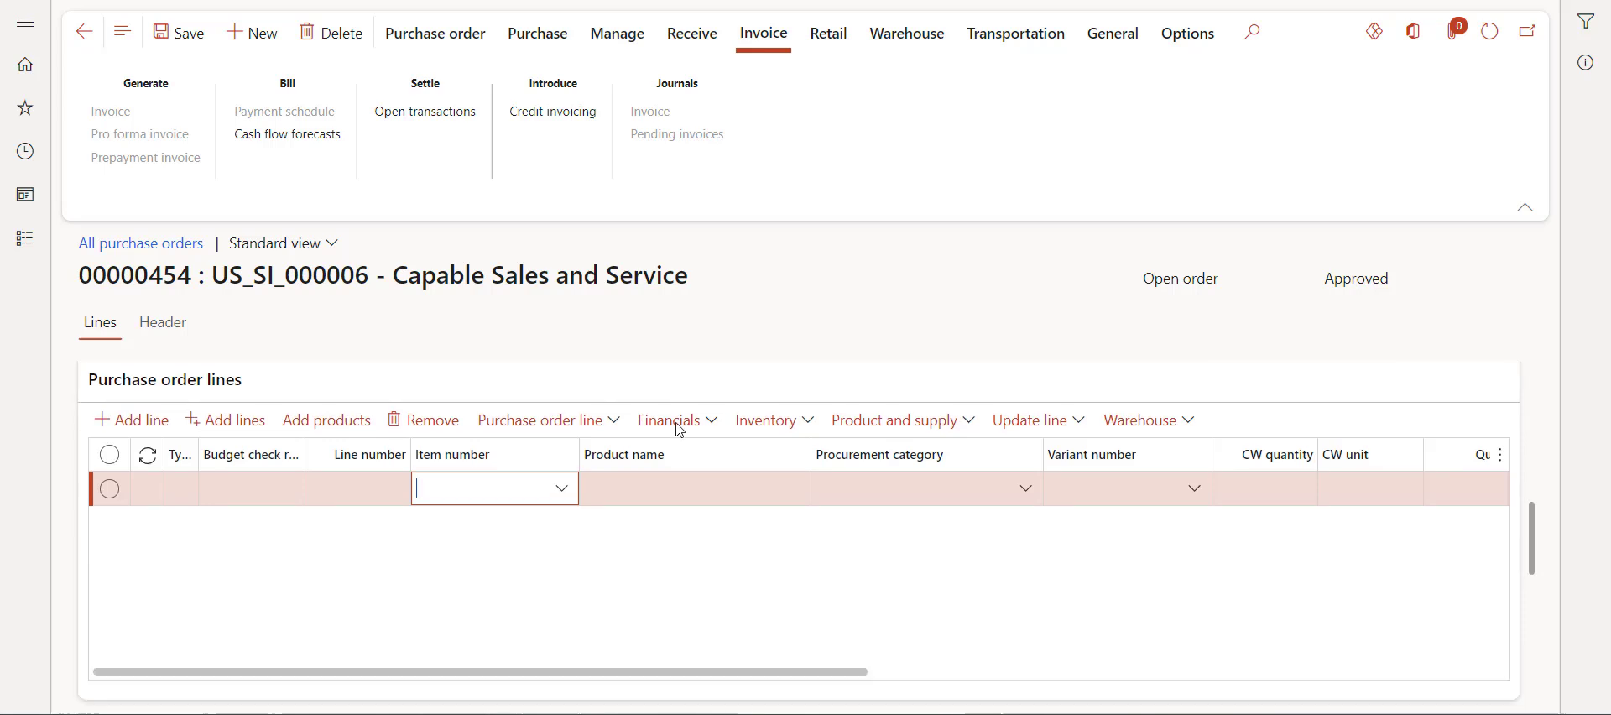
scroll(680, 430, "down", 1)
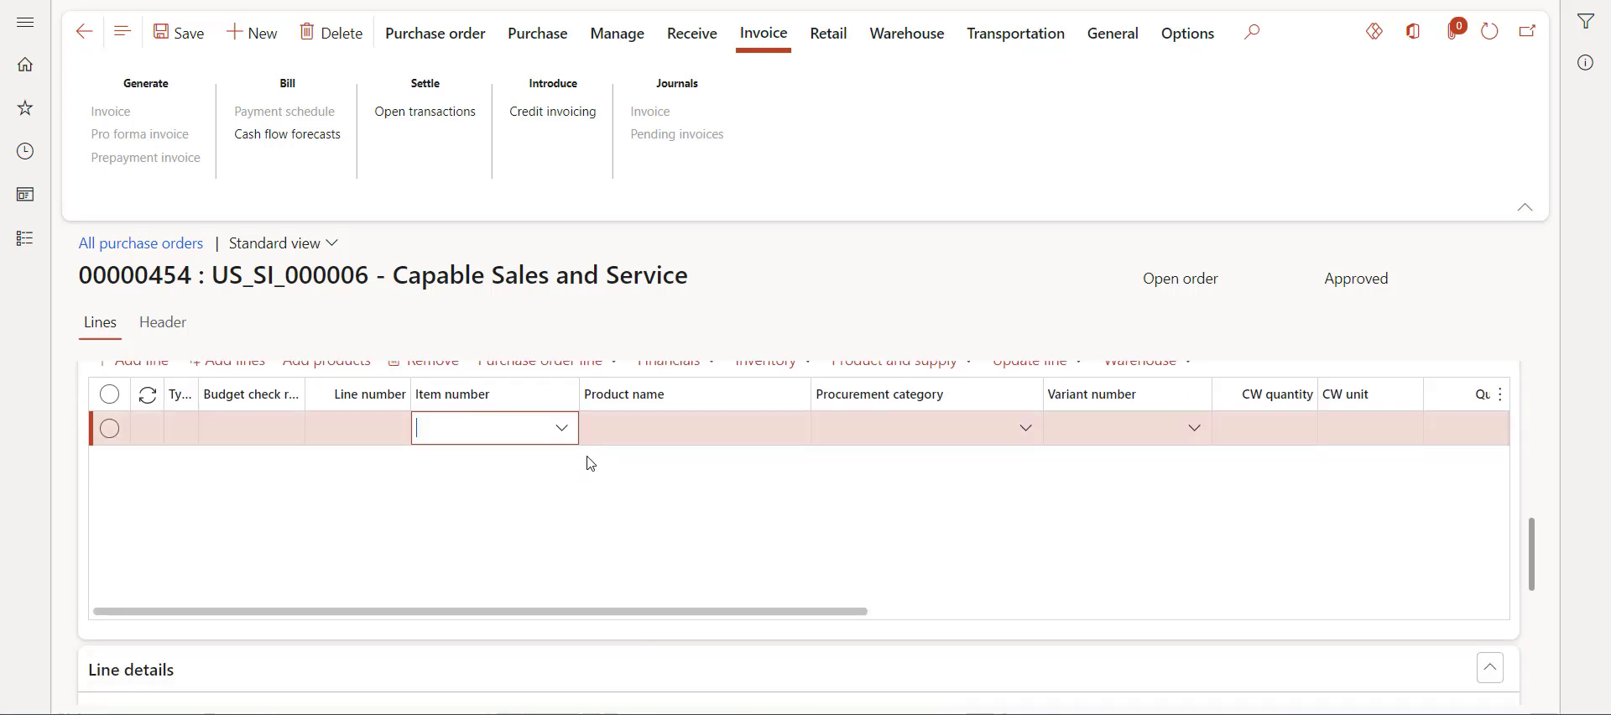
scroll(591, 463, "up", 2)
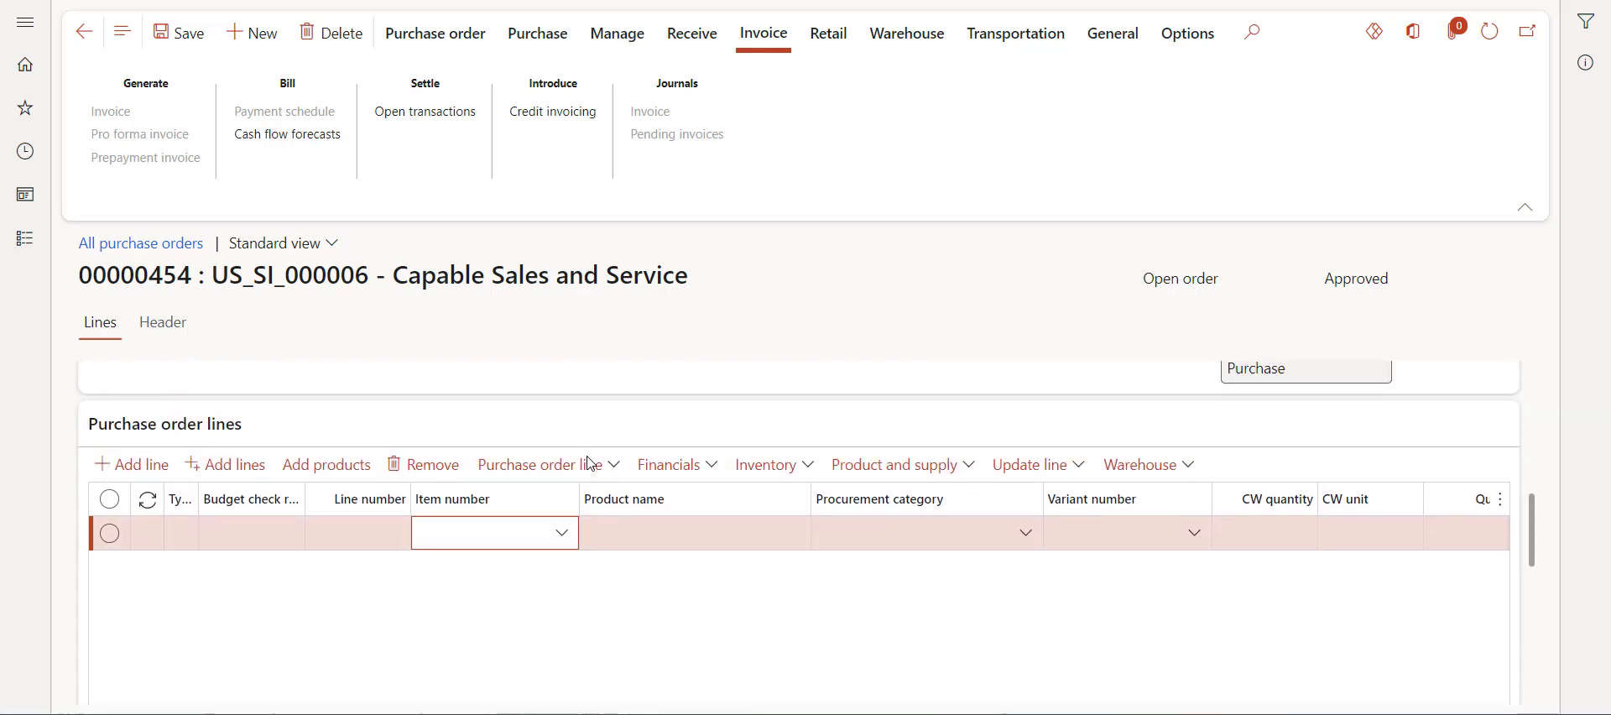
left_click(561, 538)
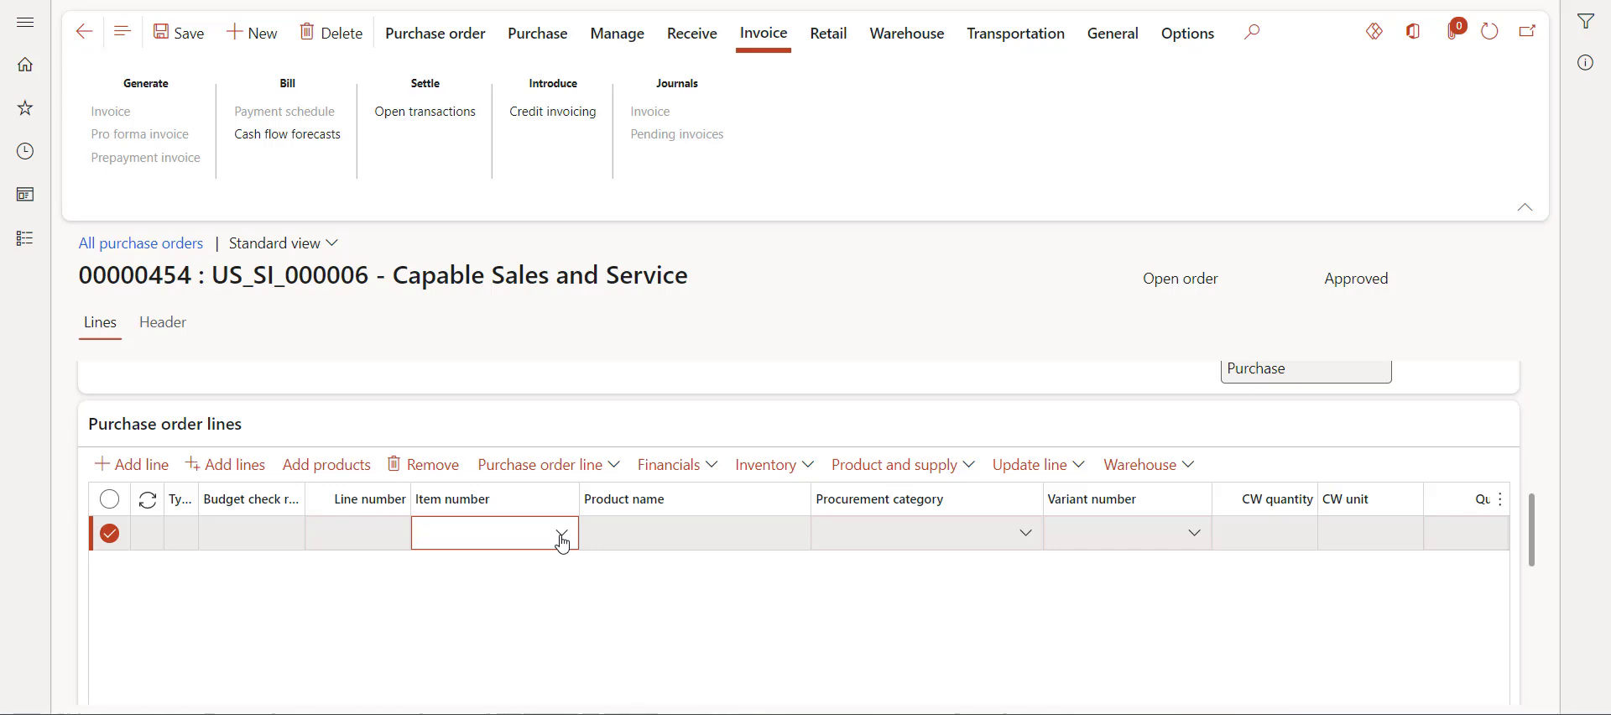
left_click(562, 535)
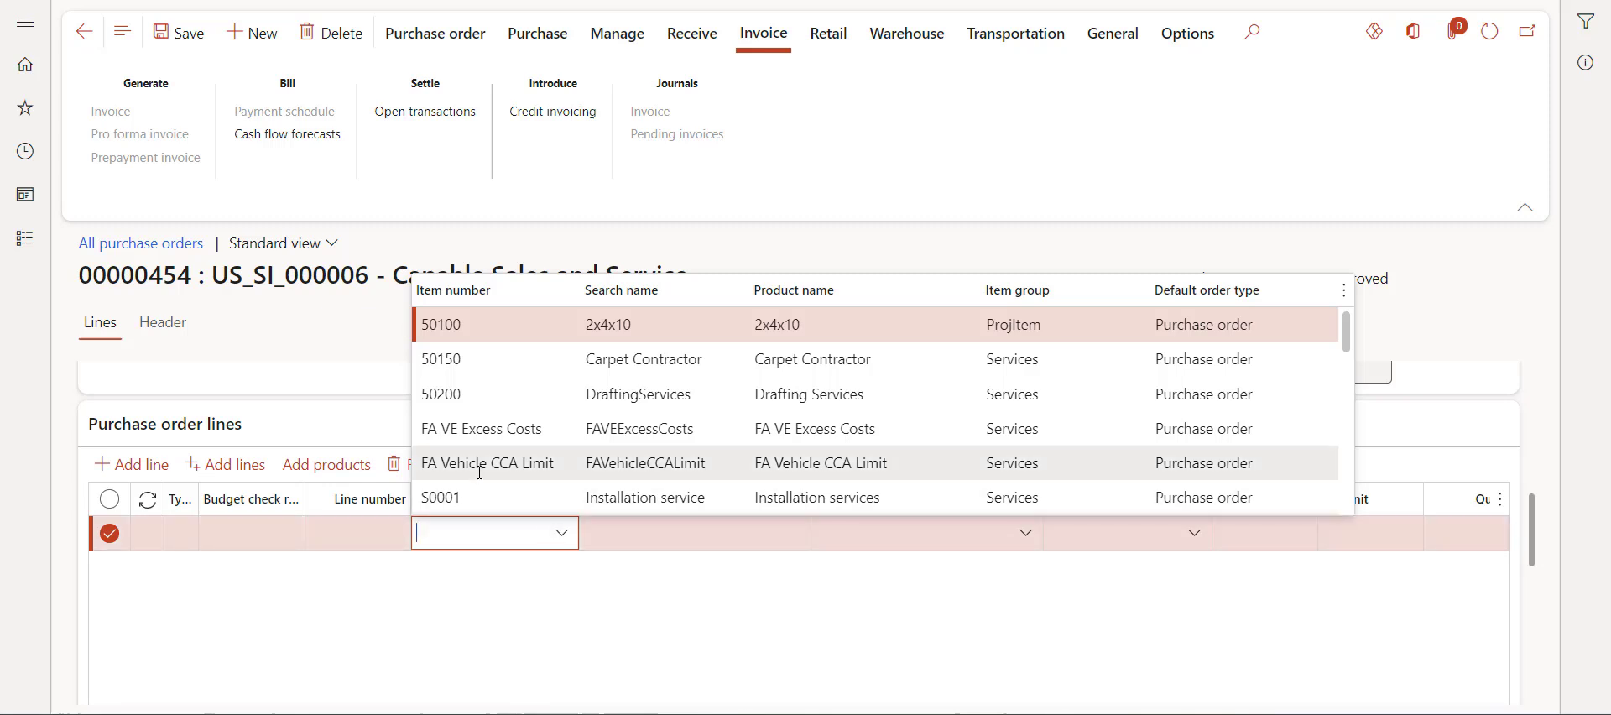
left_click(512, 467)
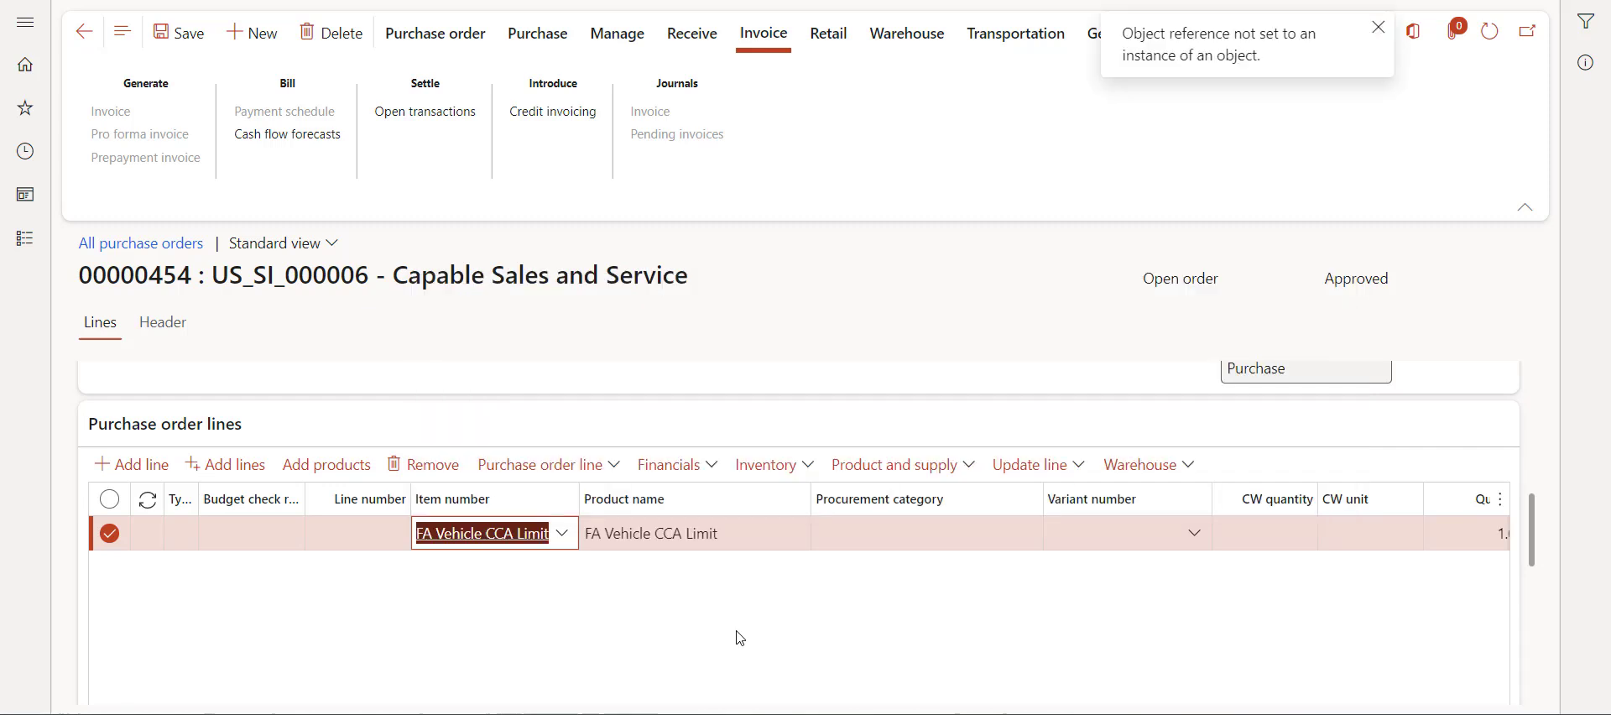
Set the unit price of the FA Vehicle CCA Limit line to 37,000.00, the CCA ceiling cost in the Excel worksheet
scroll(733, 604, "down", 1)
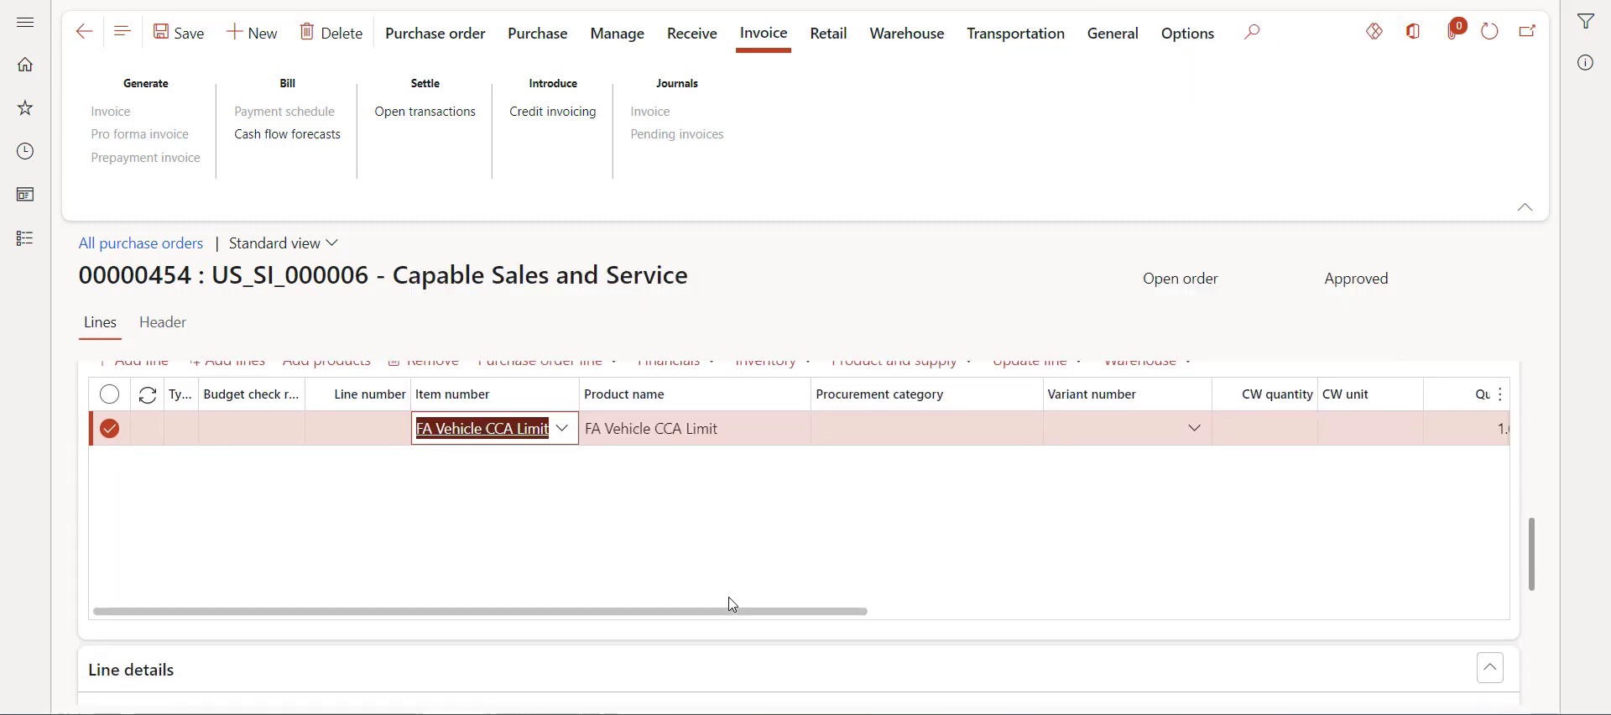
left_click_drag(745, 613, 1092, 610)
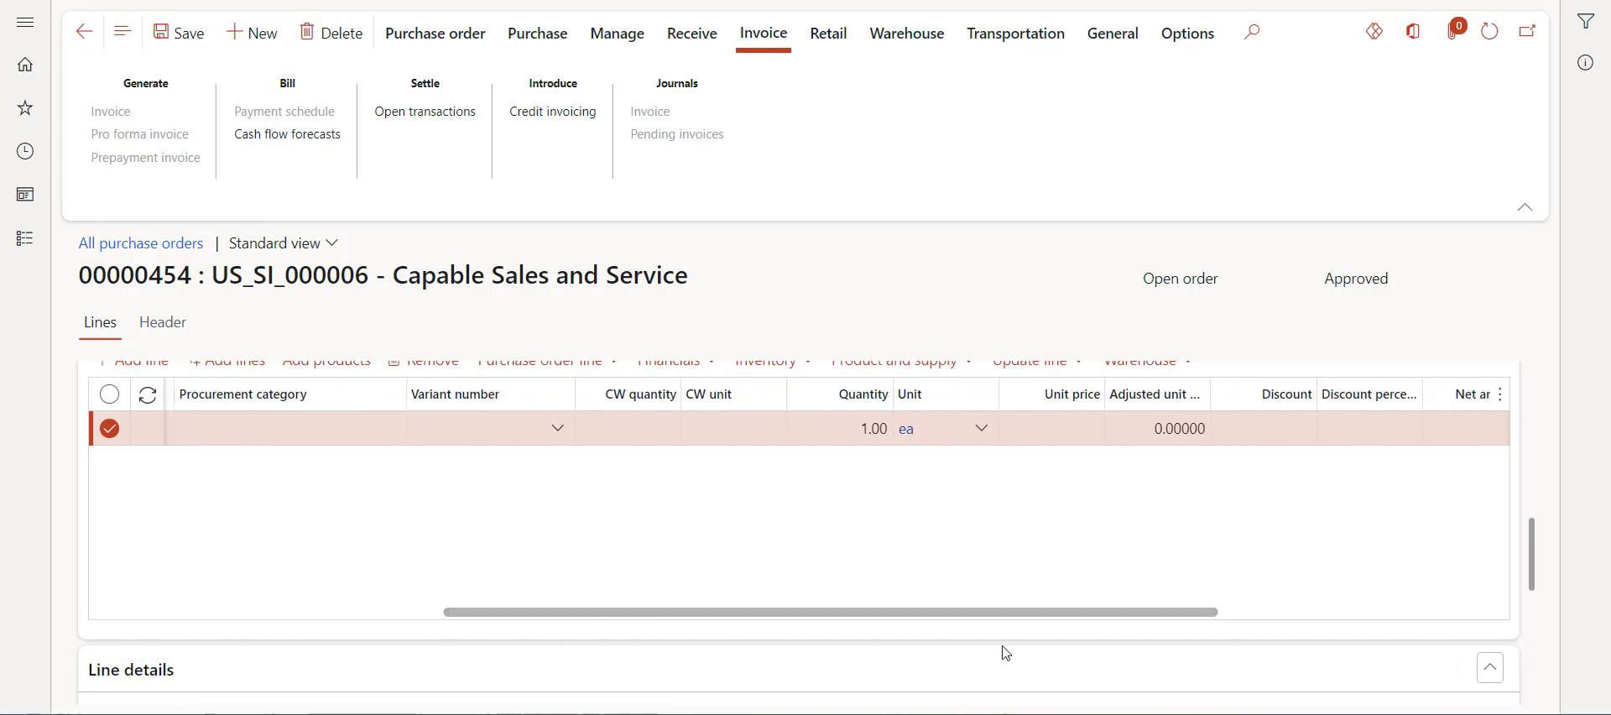
left_click(834, 647)
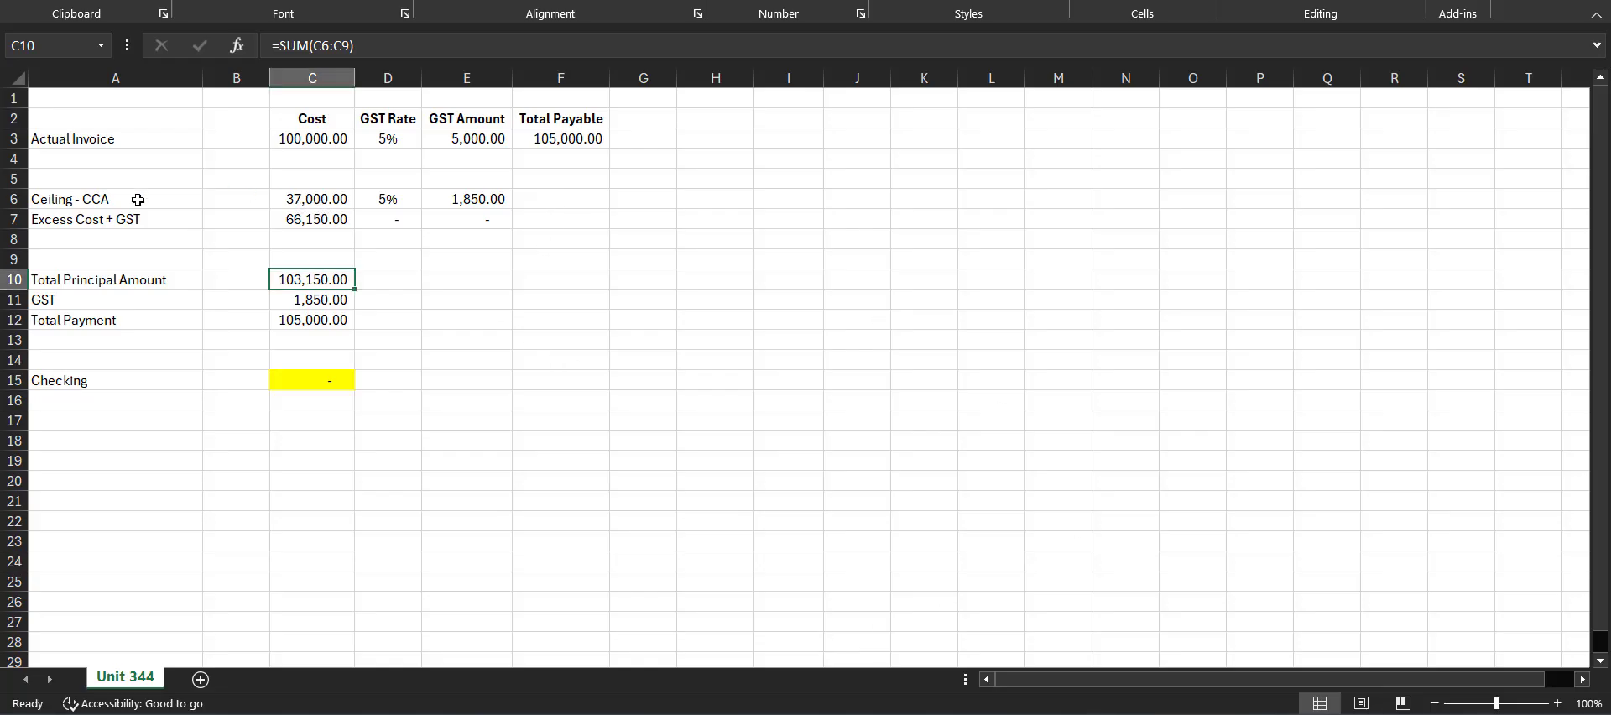
left_click(291, 198)
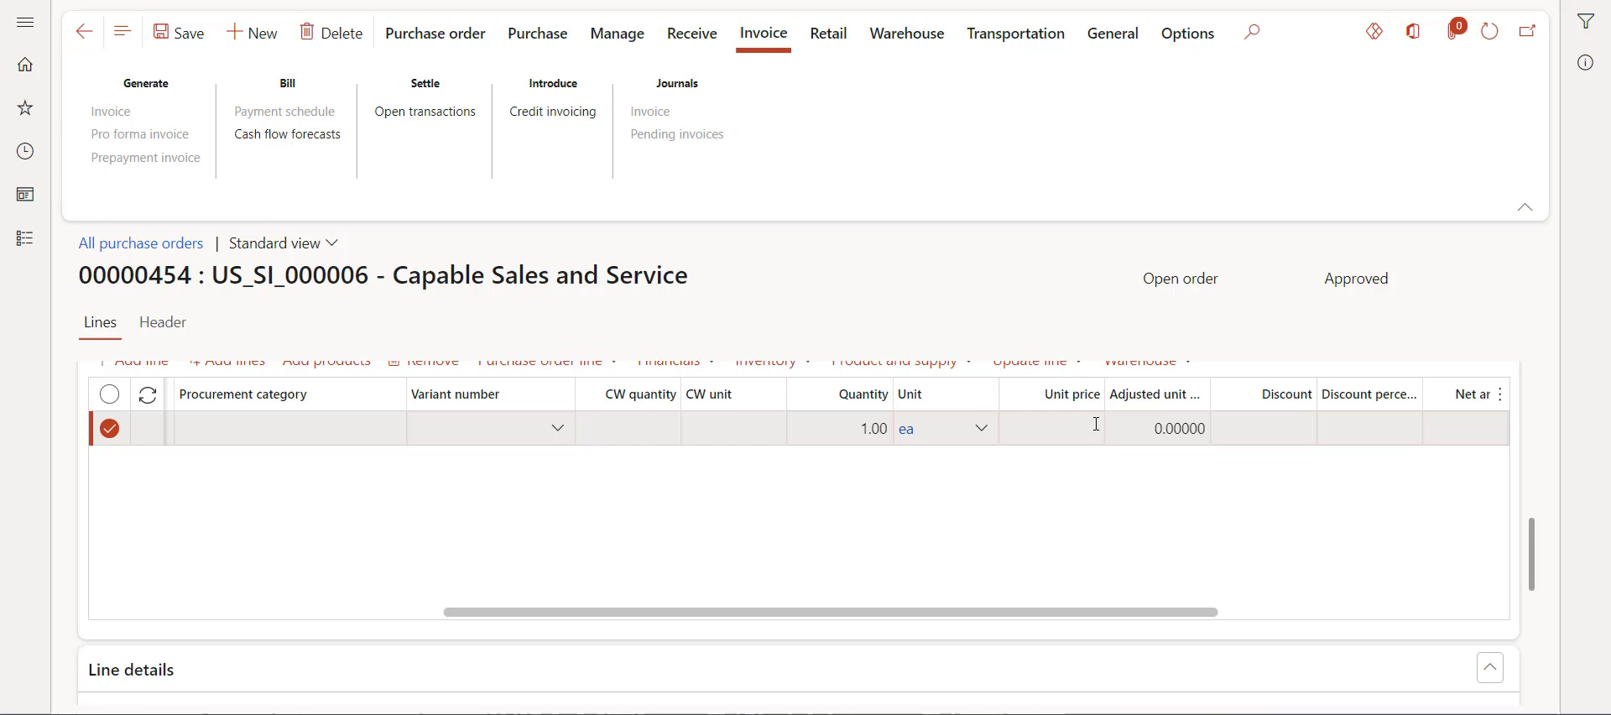
left_click(1075, 423)
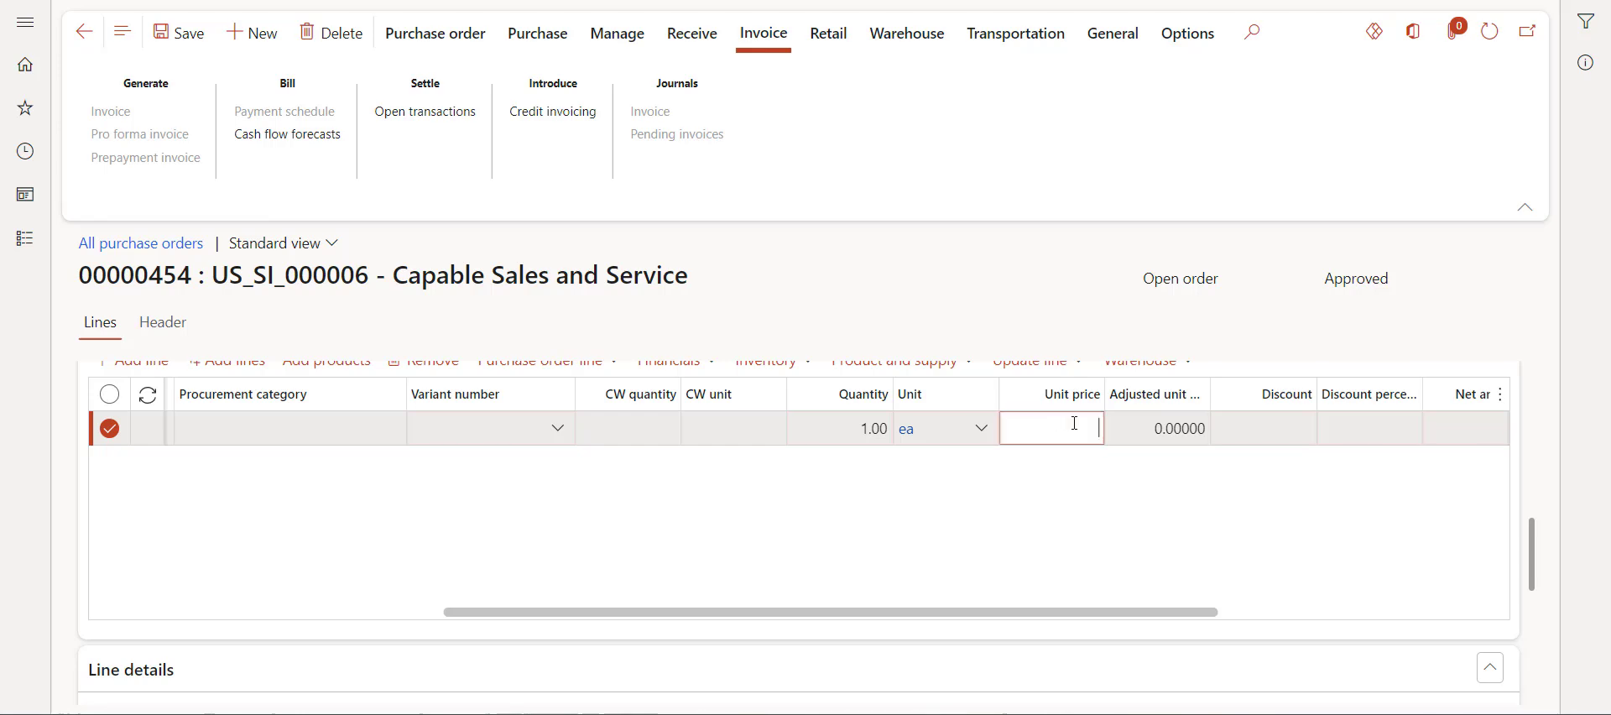
type("370000.00")
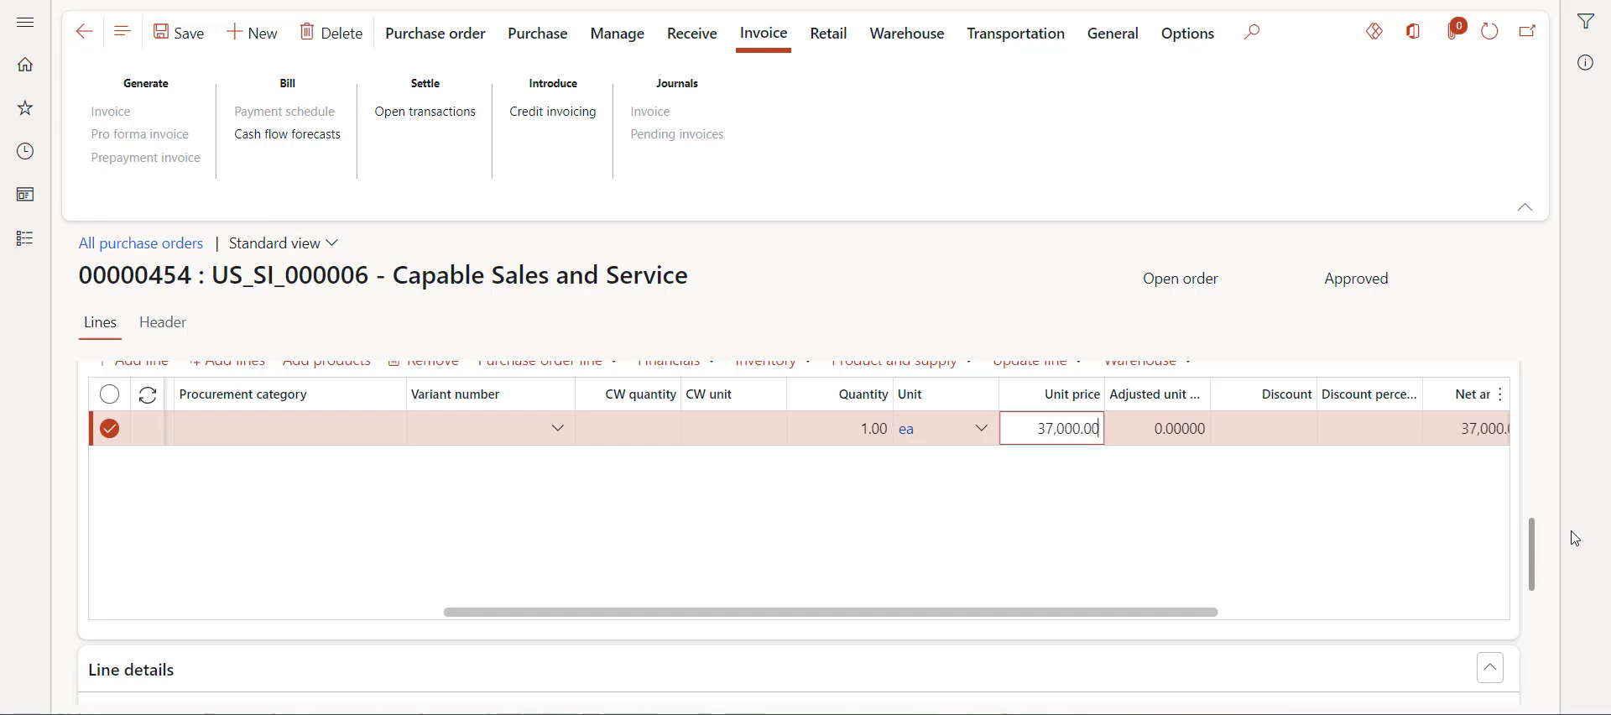
Link the FA Vehicle CCA Limit line to the CCA DEMO fixed asset, VEHC000011, with the SLSL book
left_click_drag(1543, 551, 1543, 610)
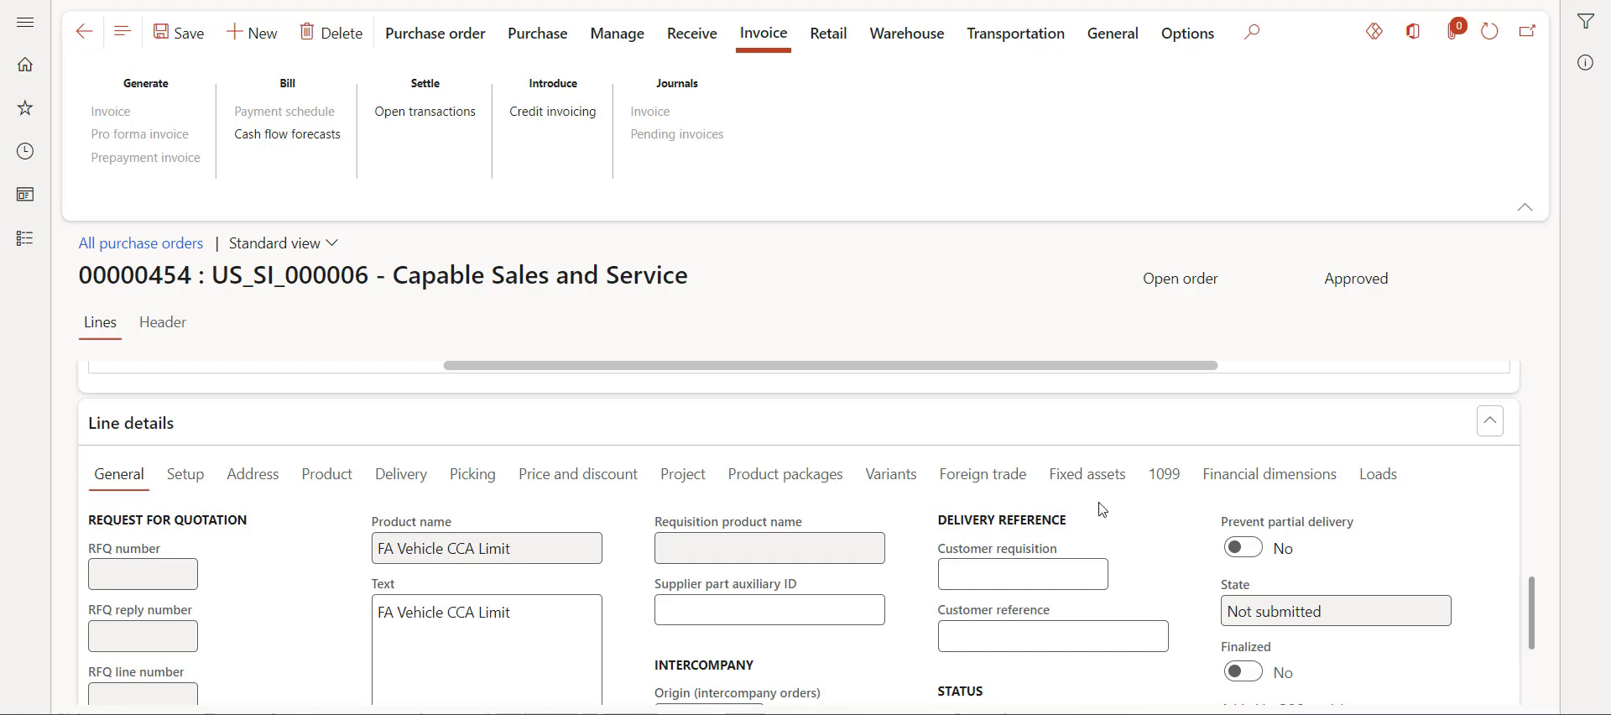
left_click(1086, 475)
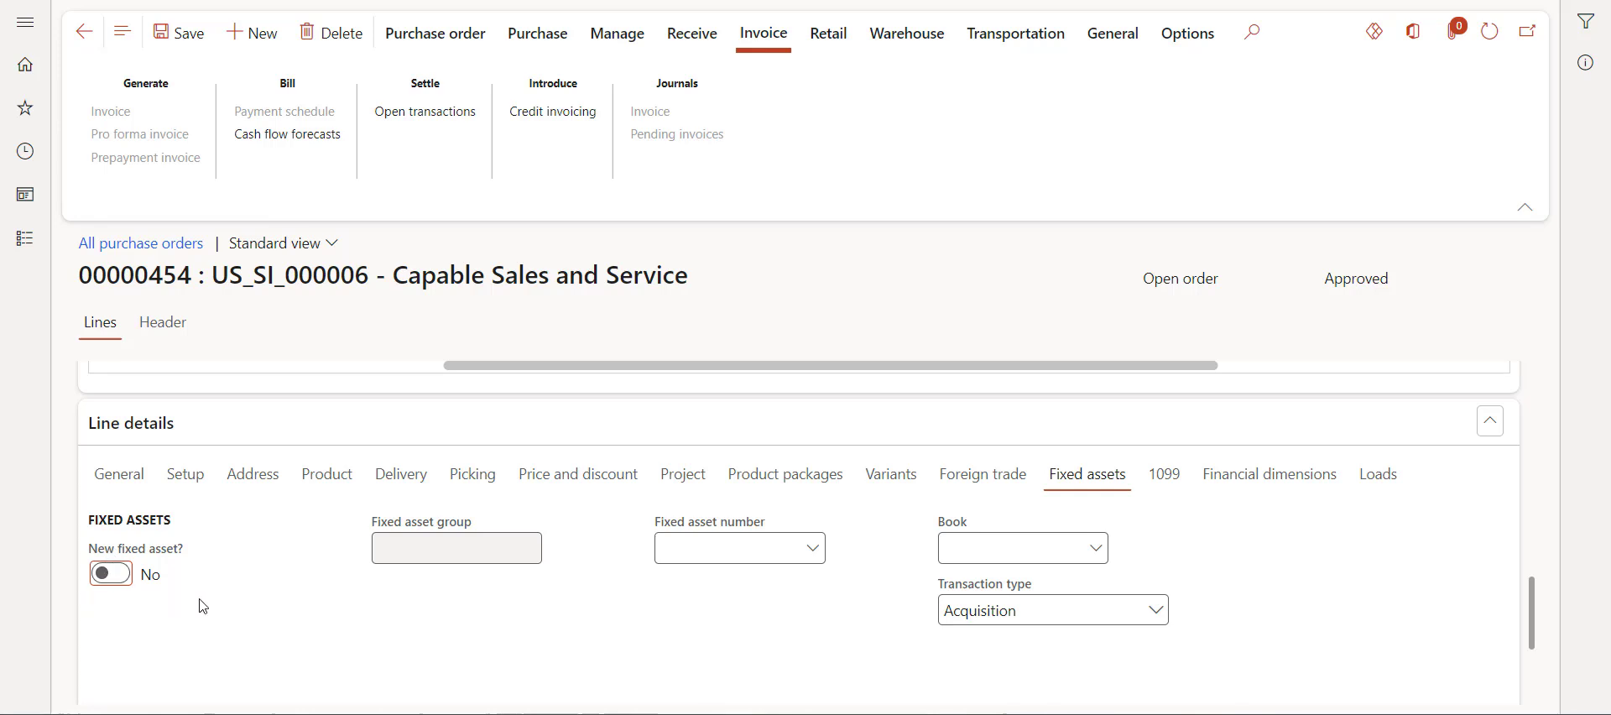
left_click(819, 559)
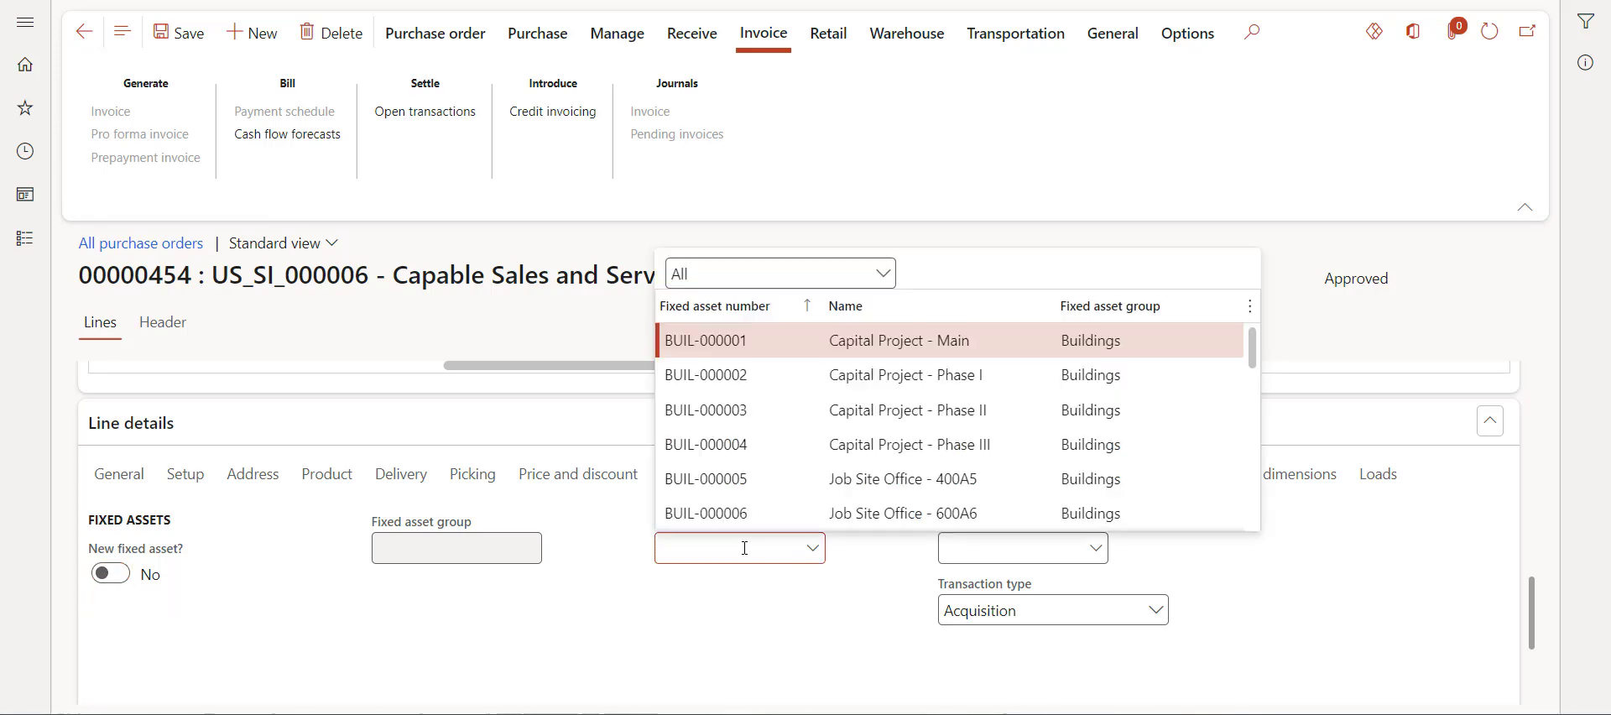
type("VE")
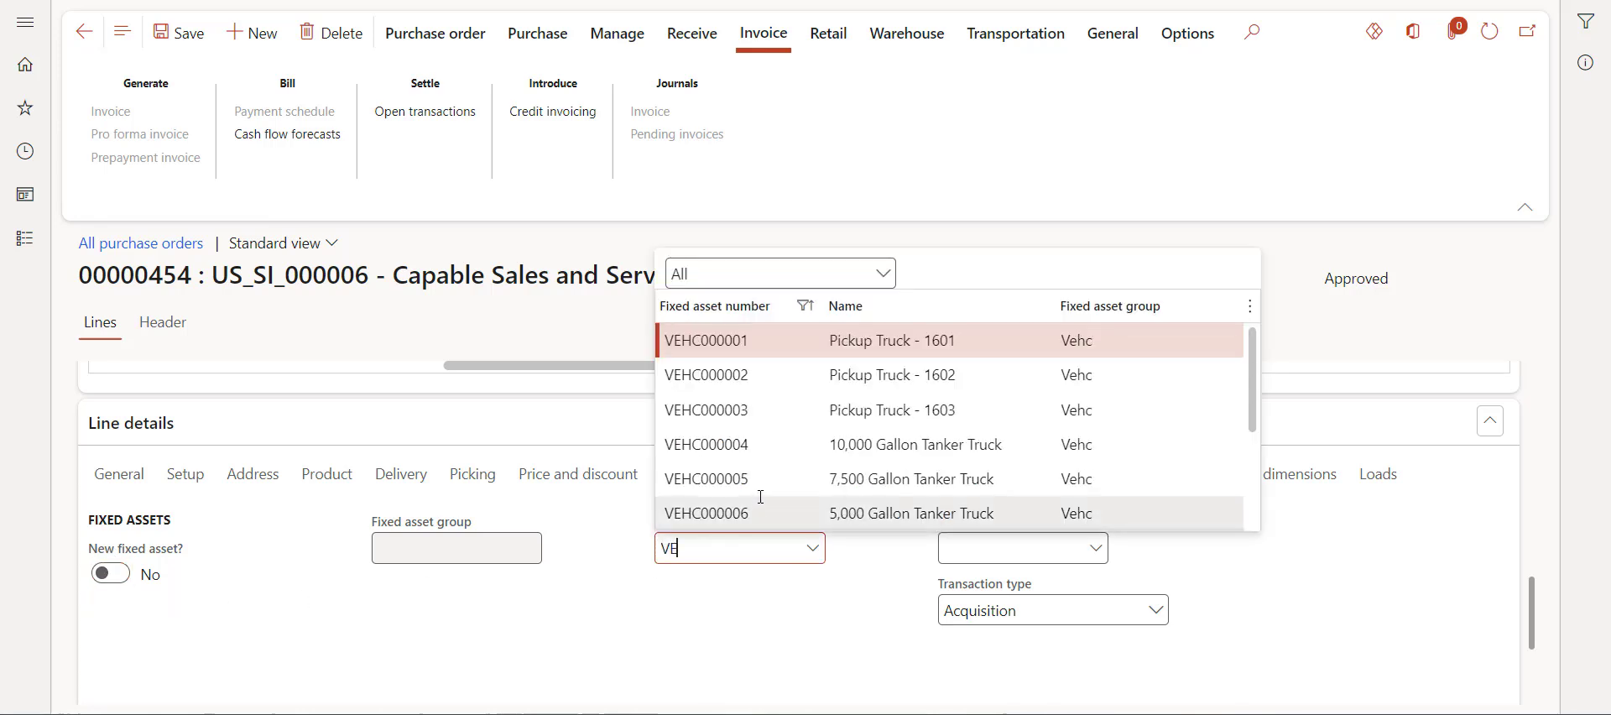
scroll(776, 479, "down", 2)
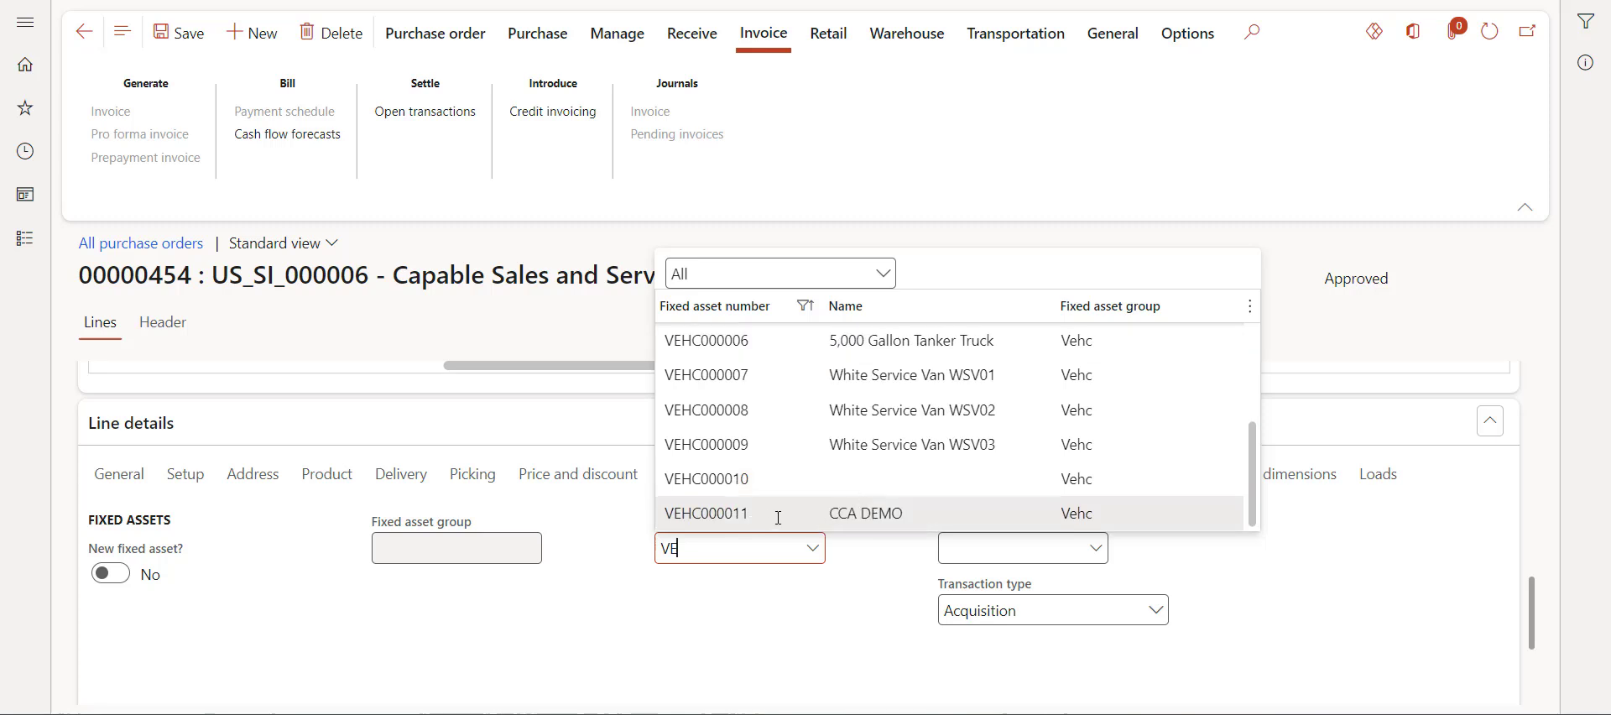
left_click(878, 514)
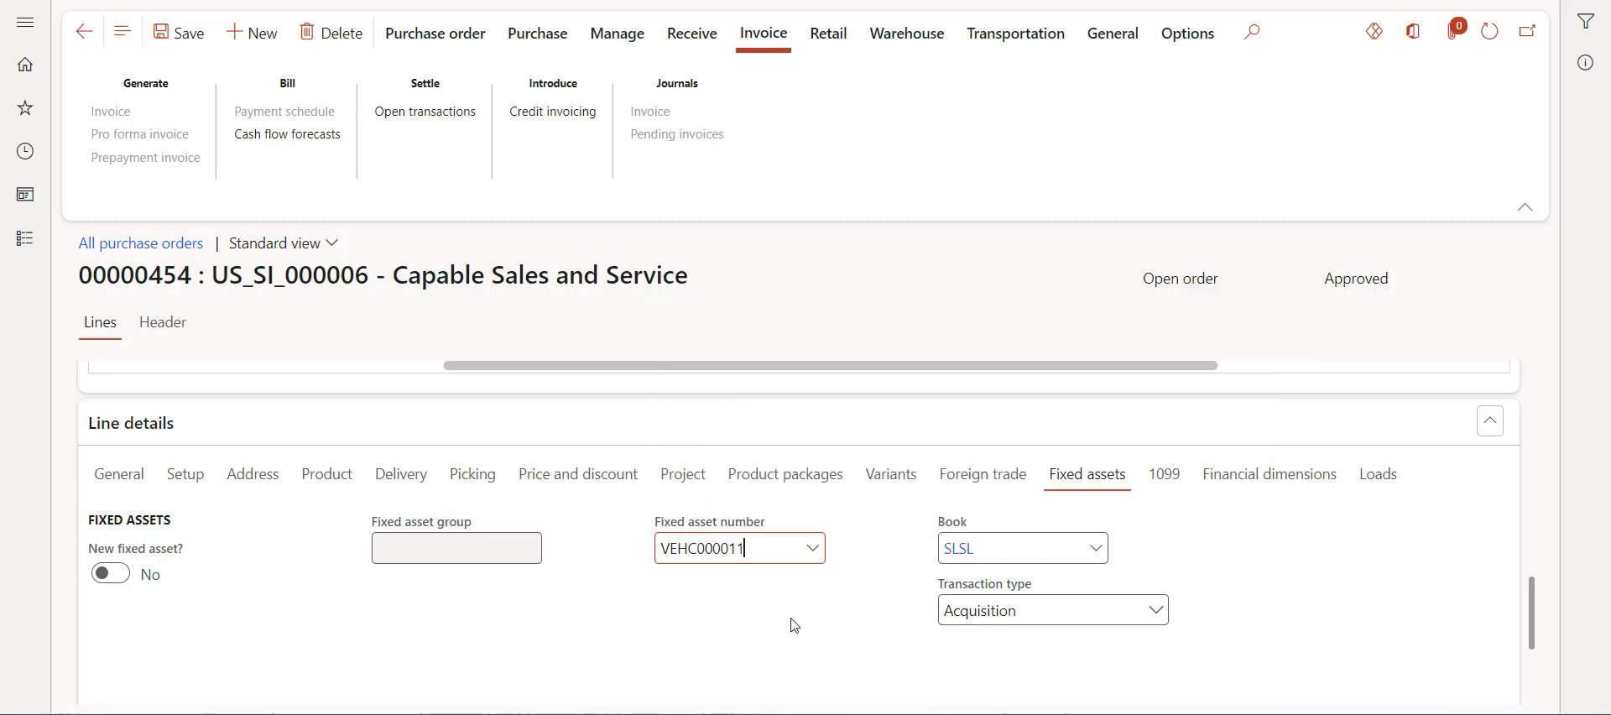
left_click(1096, 552)
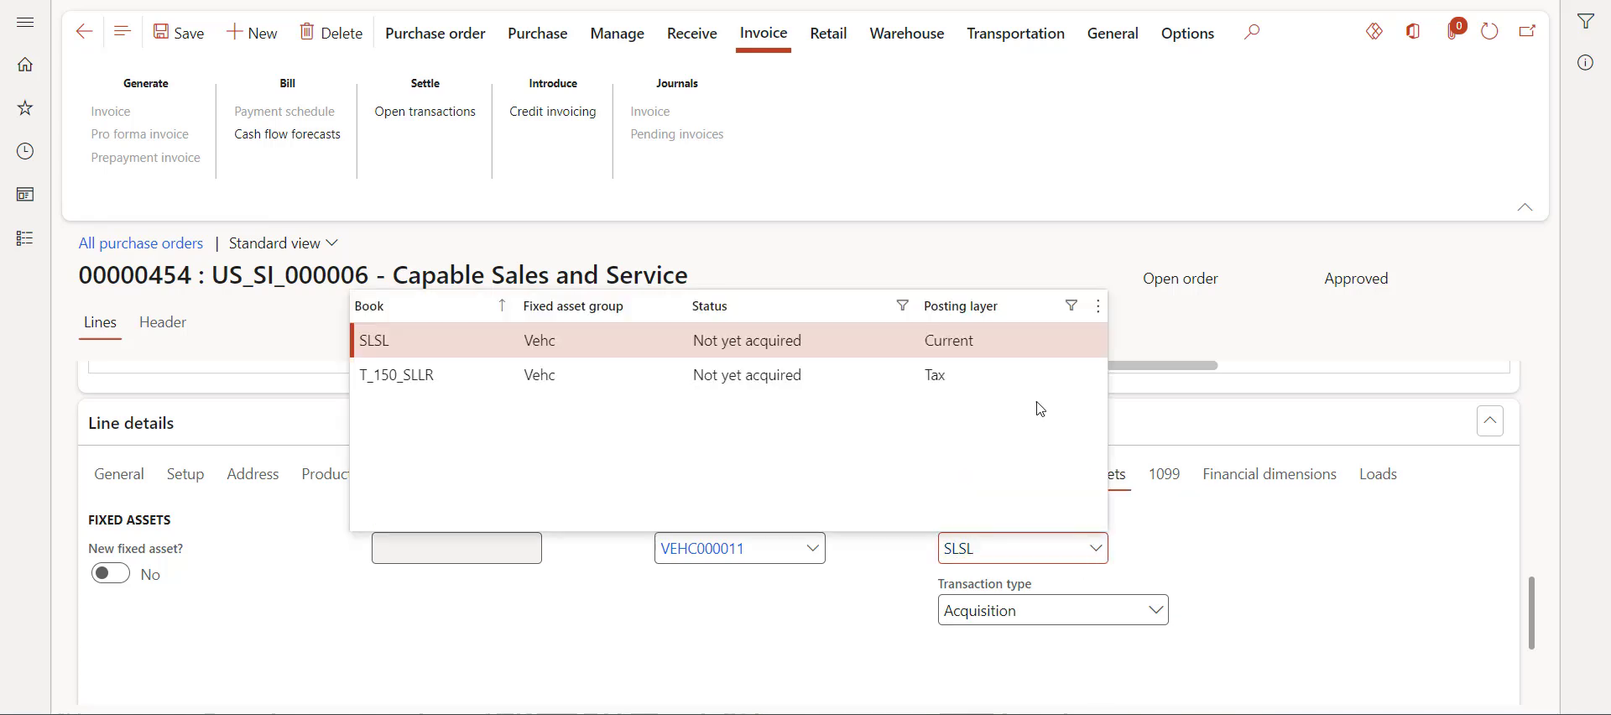
left_click(1215, 579)
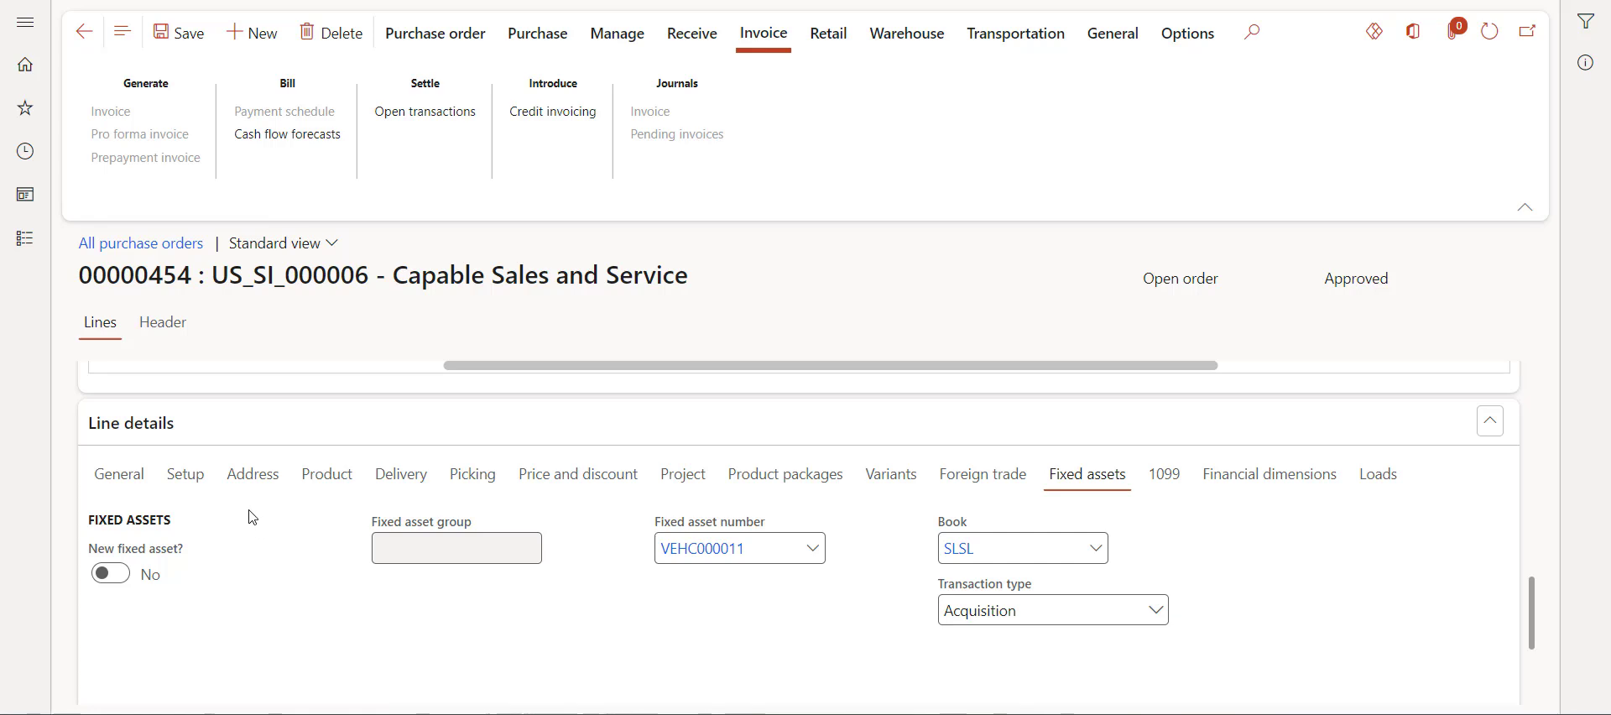
Examine the CCA limit line's sales tax groups and the purchase order's subtotal, sales tax and total amount
left_click(185, 475)
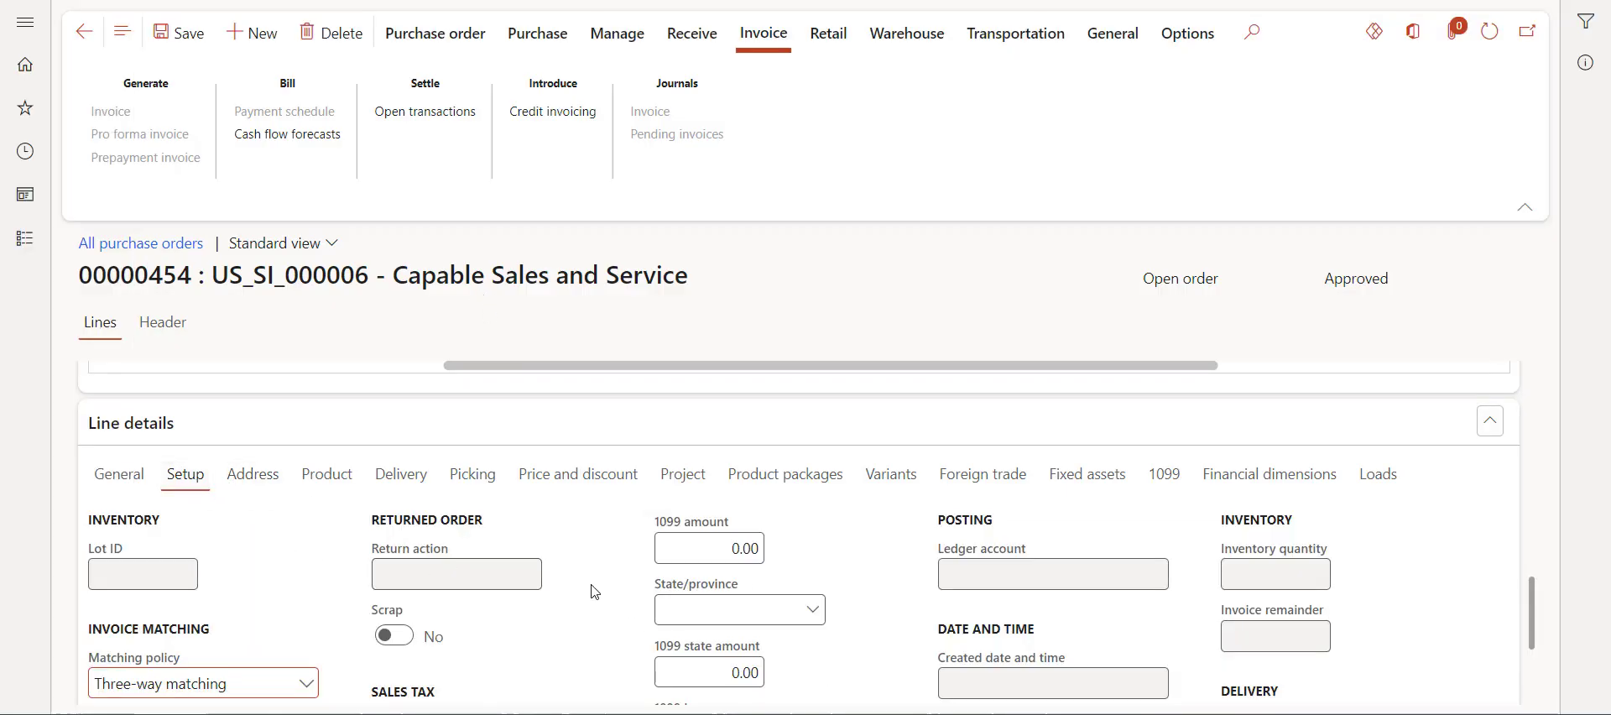
scroll(594, 593, "down", 5)
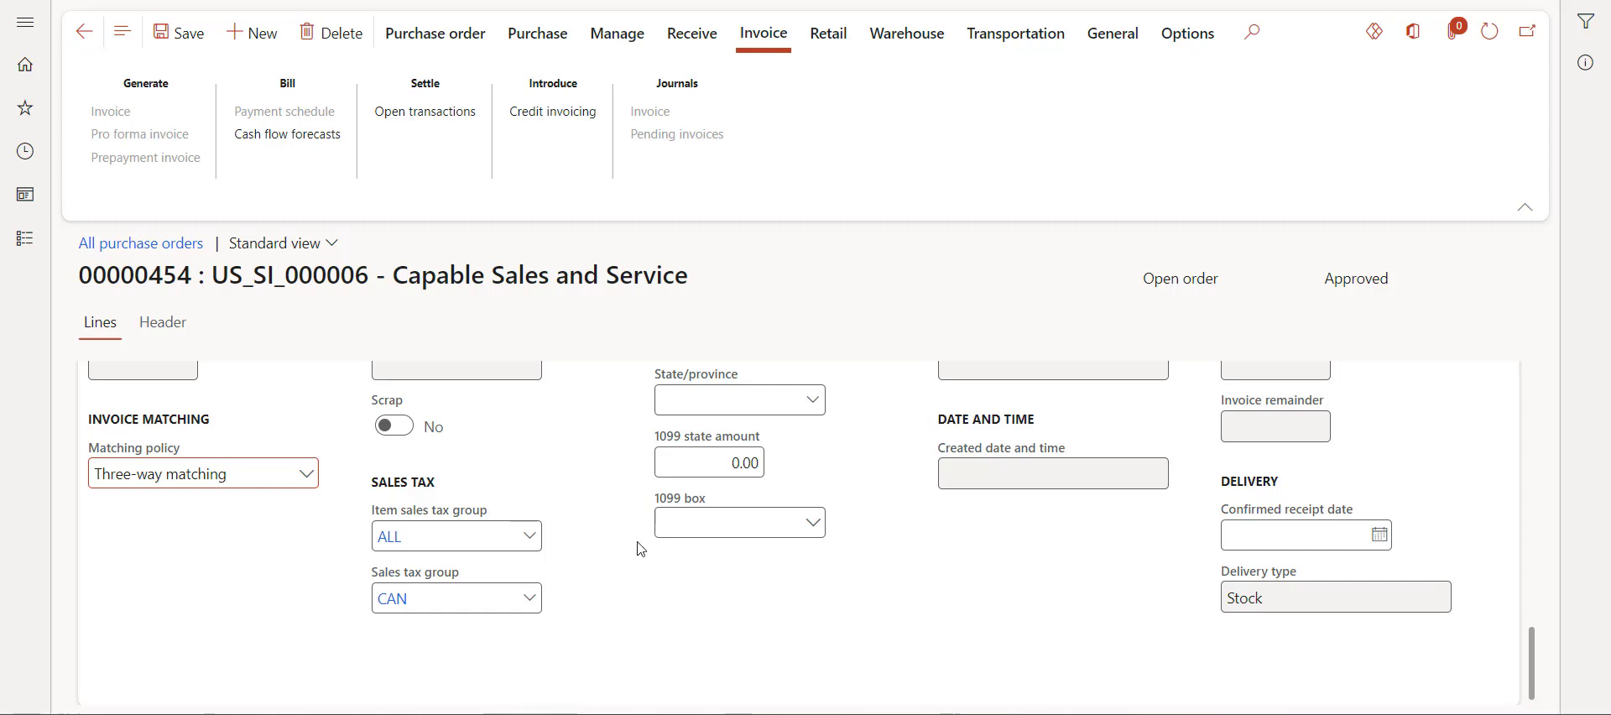
scroll(635, 549, "up", 10)
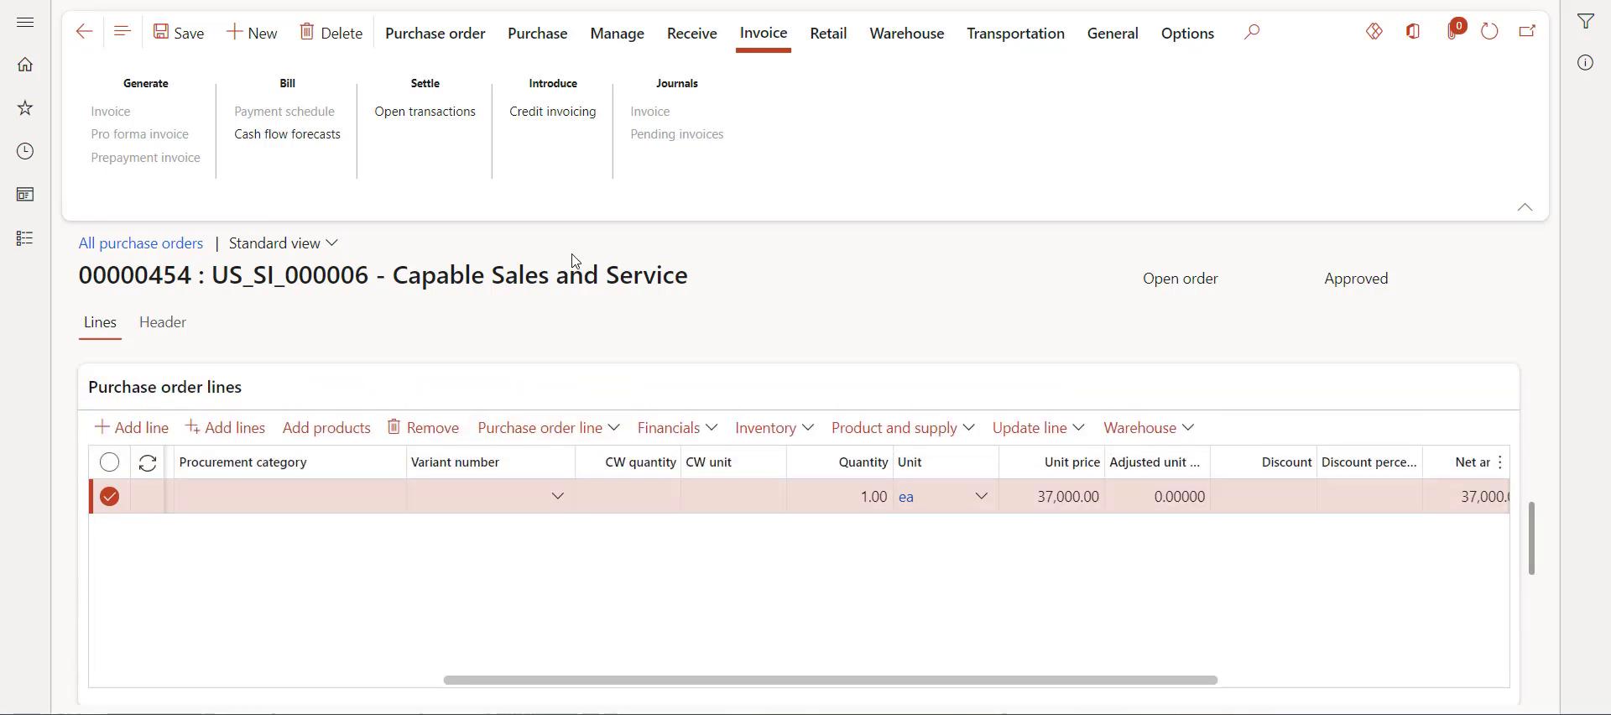
left_click(472, 38)
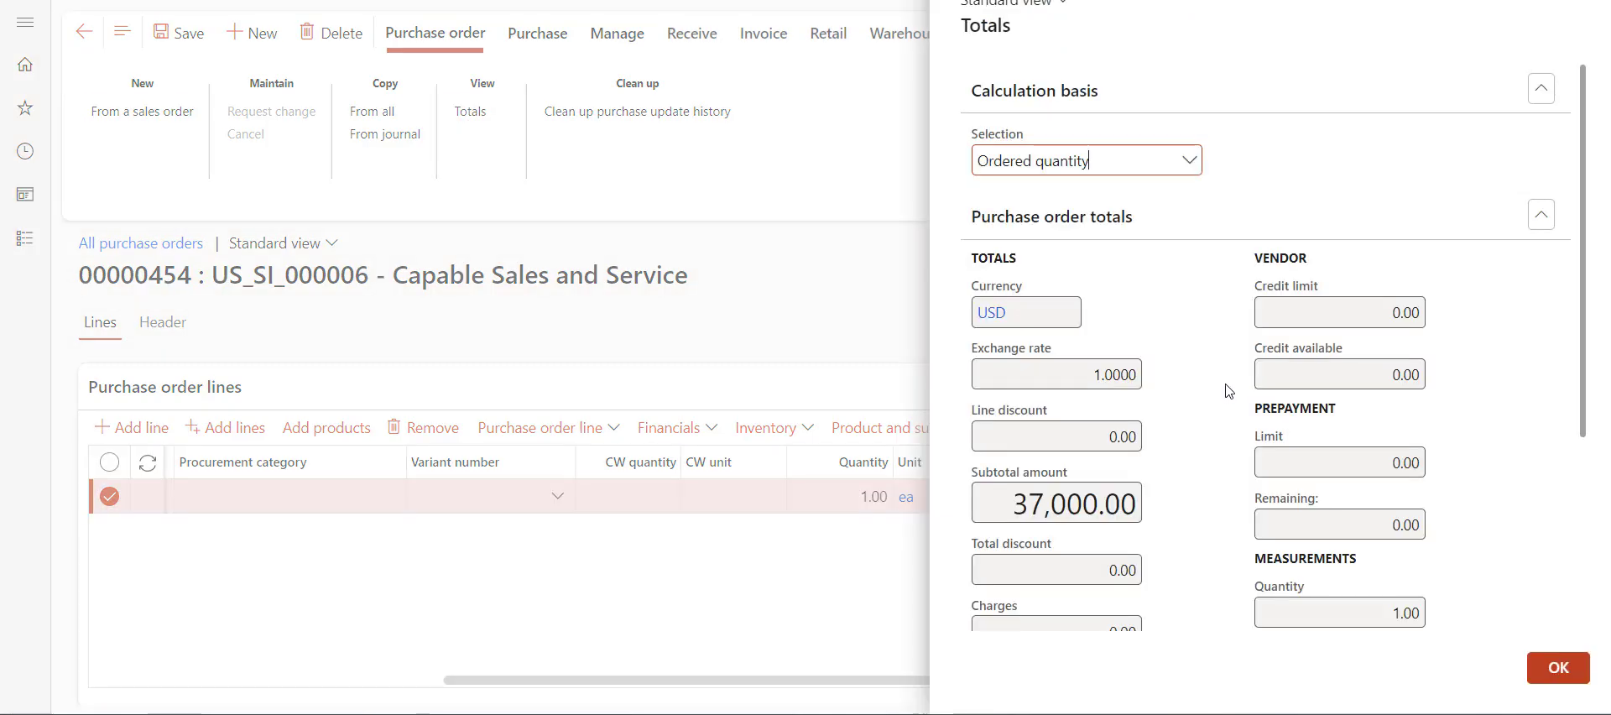
scroll(1228, 391, "down", 3)
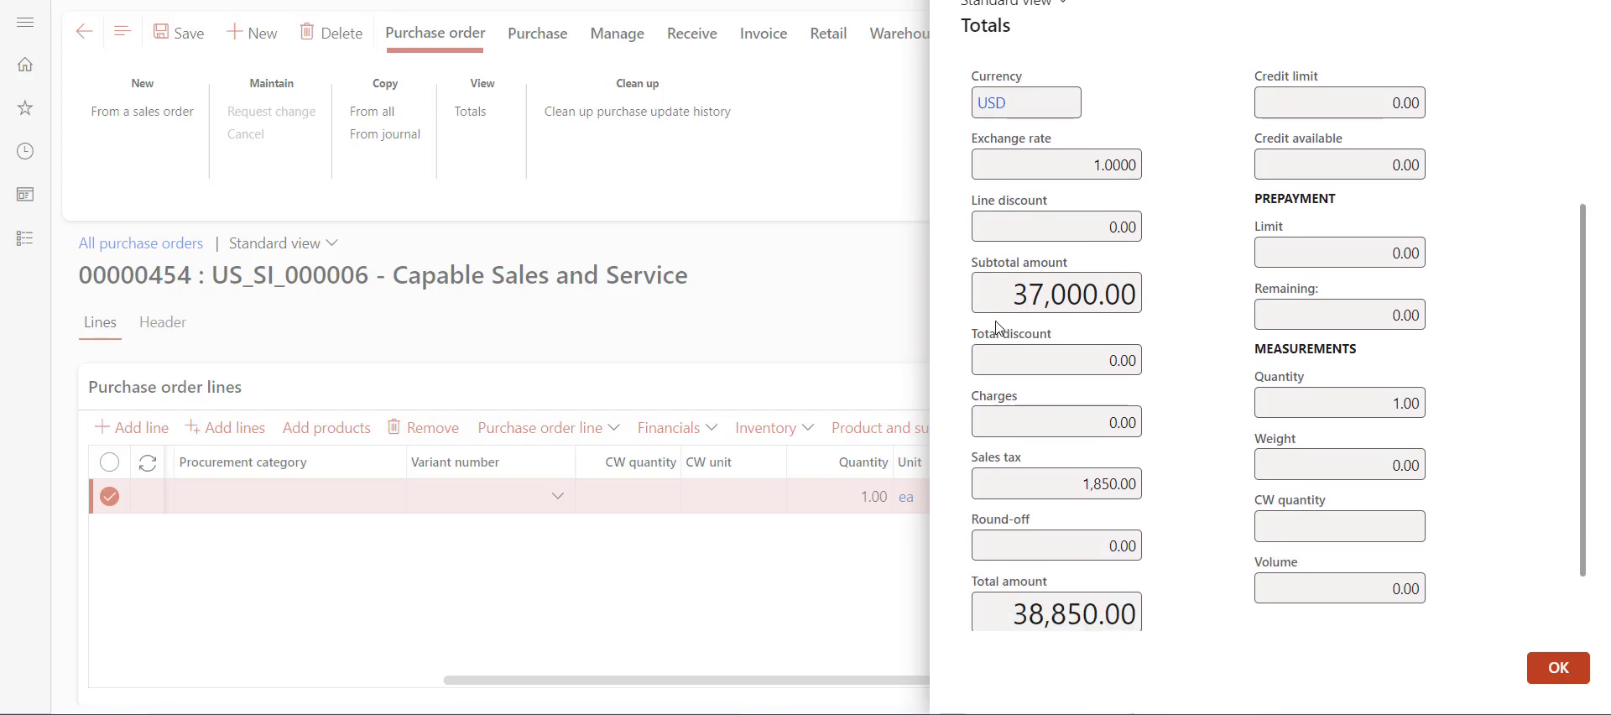
scroll(1225, 395, "down", 1)
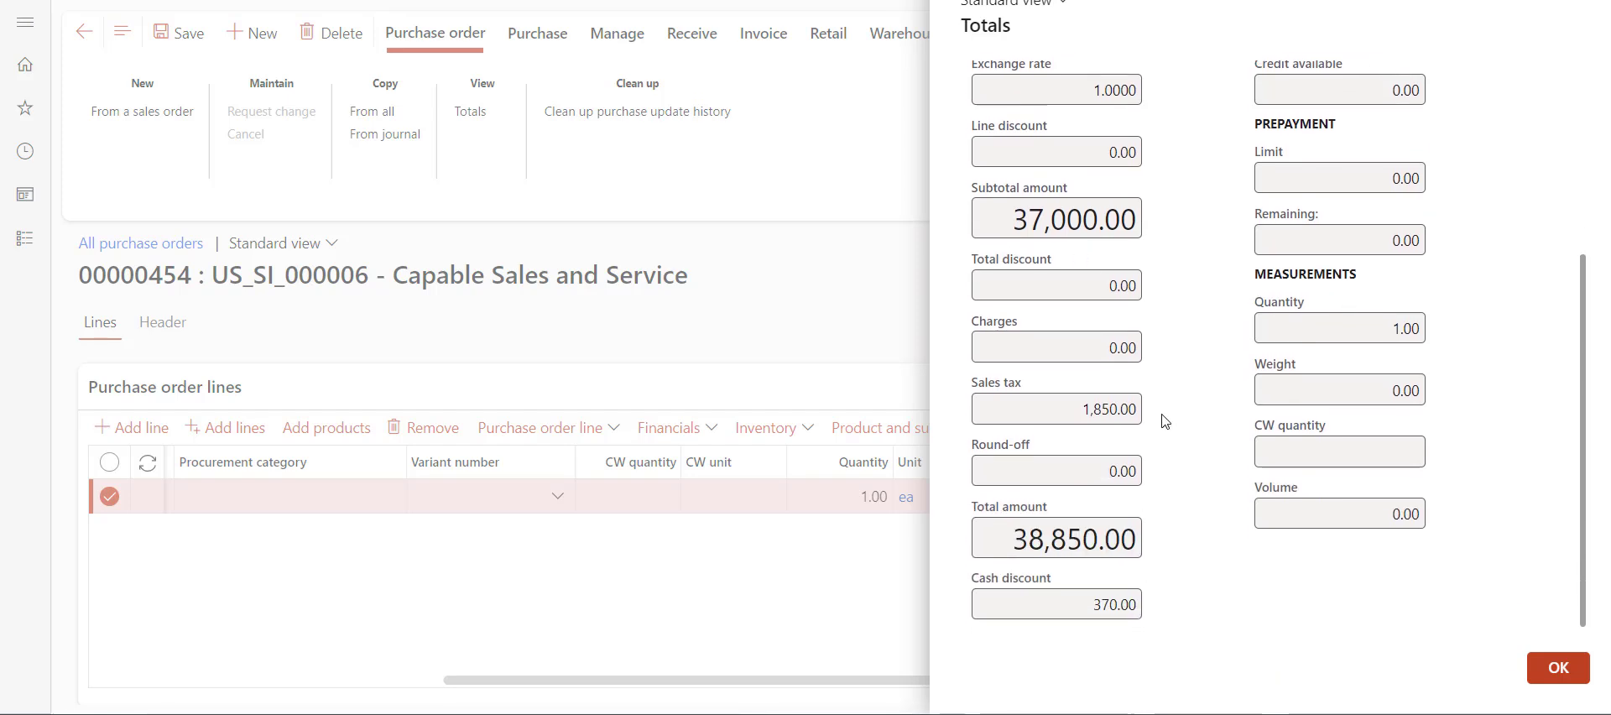
left_click(1087, 415)
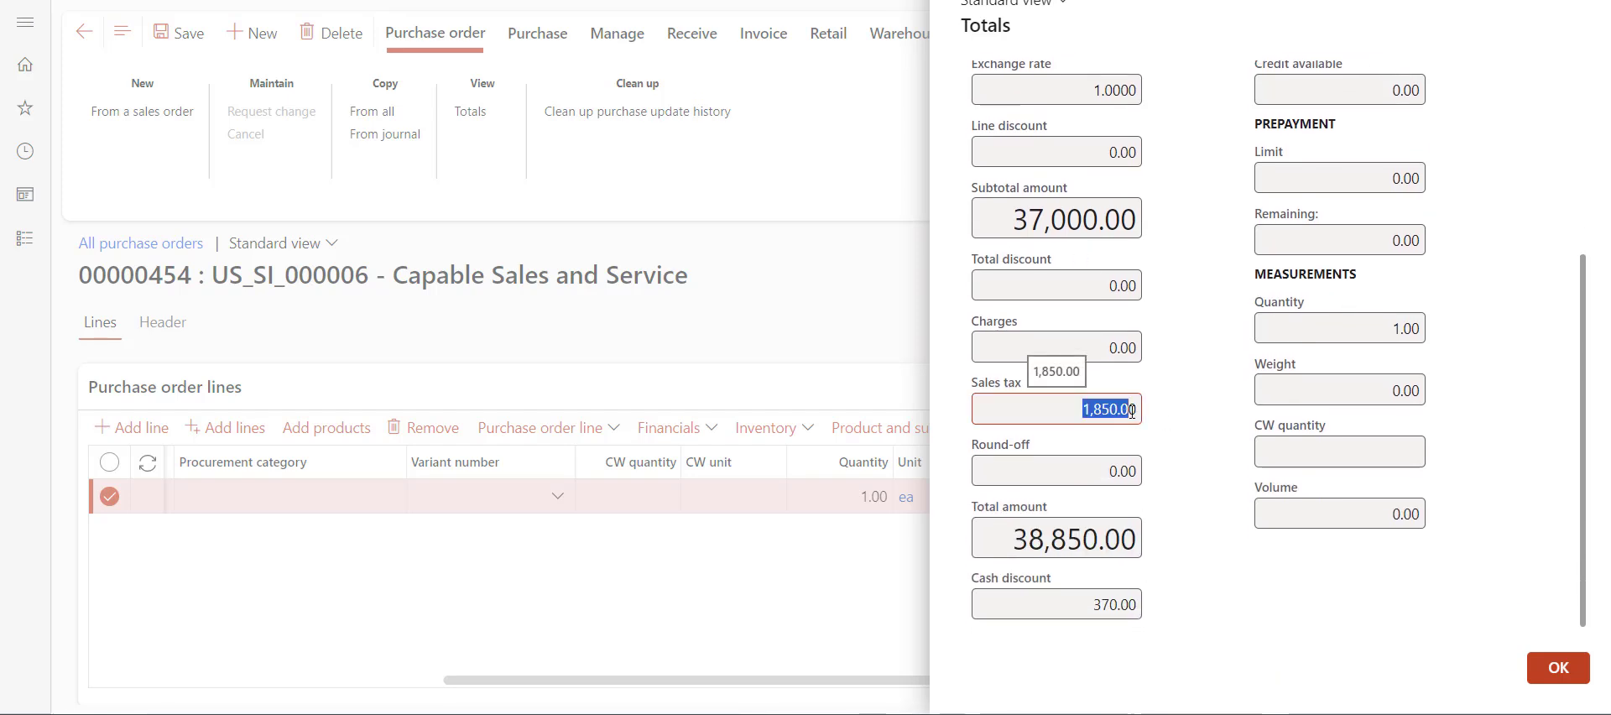
left_click(1217, 403)
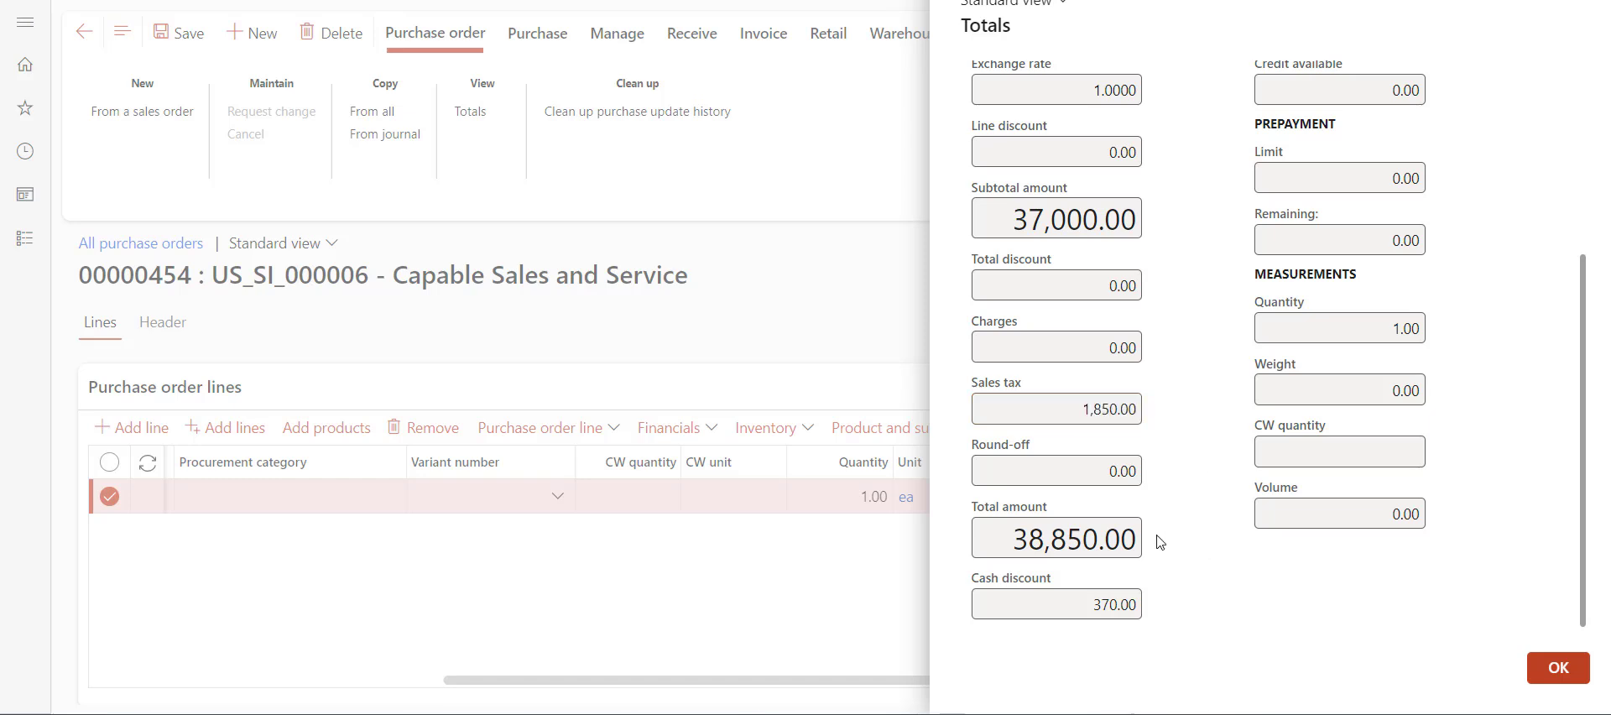
left_click(1557, 668)
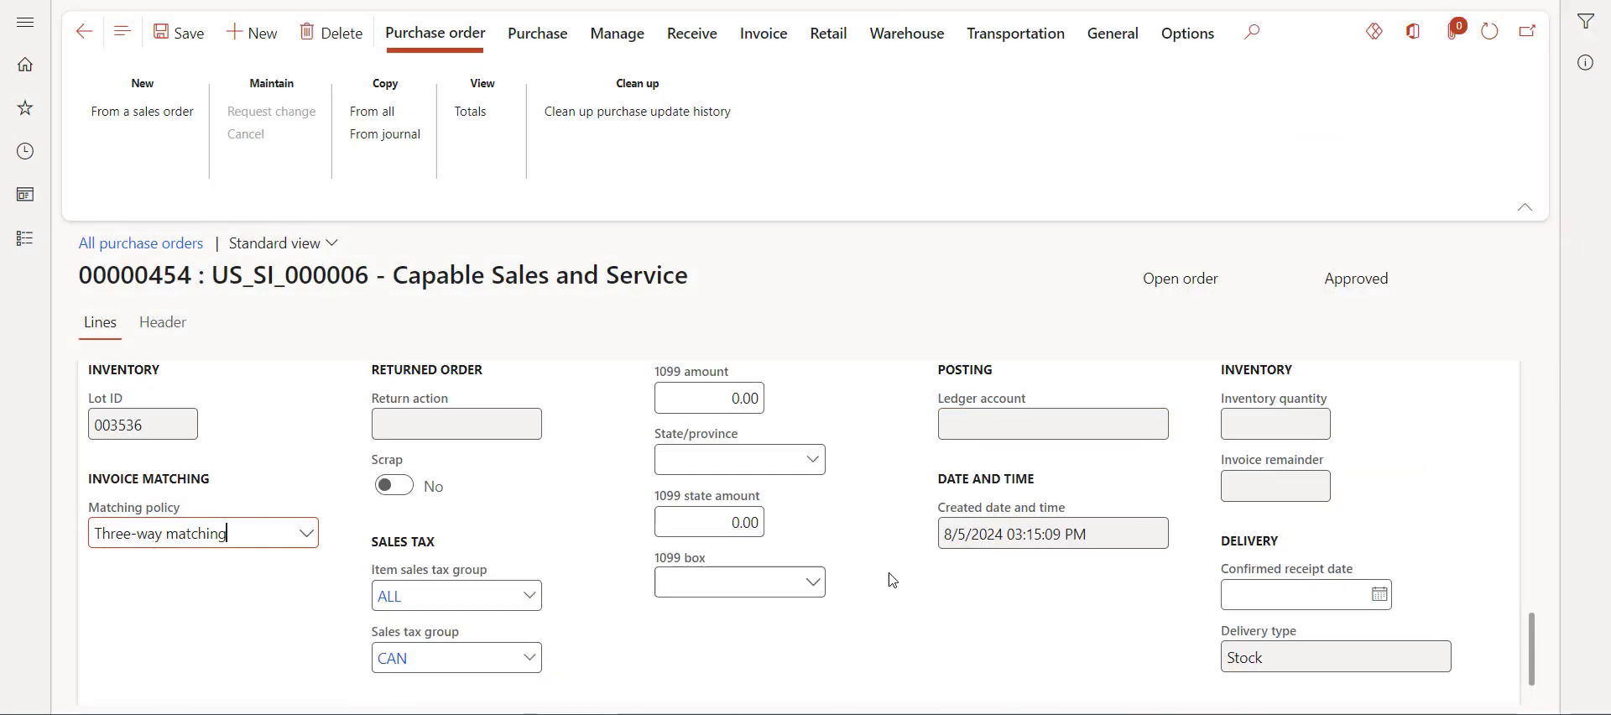
Add a second purchase order line with the item FA VE Excess Costs
scroll(797, 576, "up", 5)
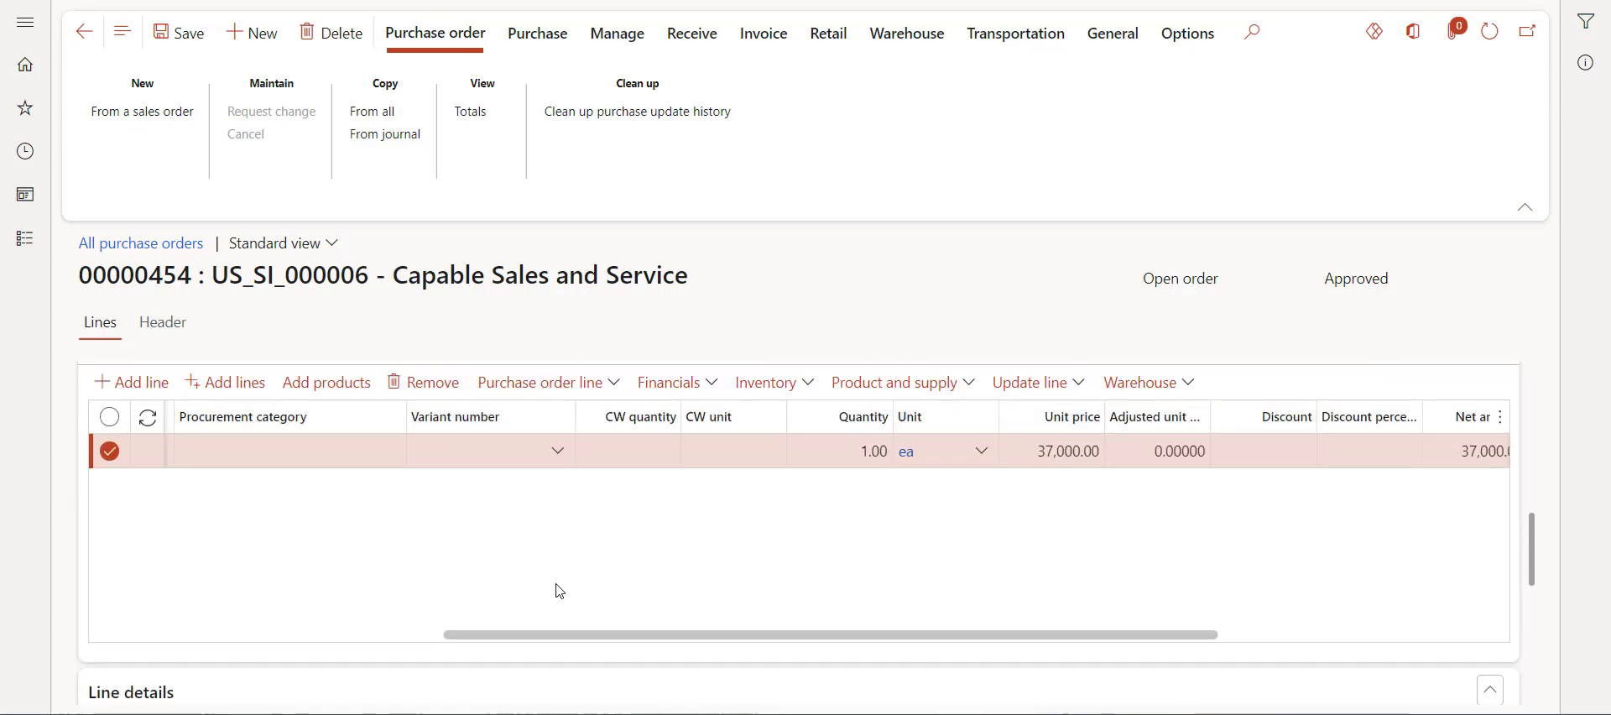
left_click_drag(559, 636, 181, 617)
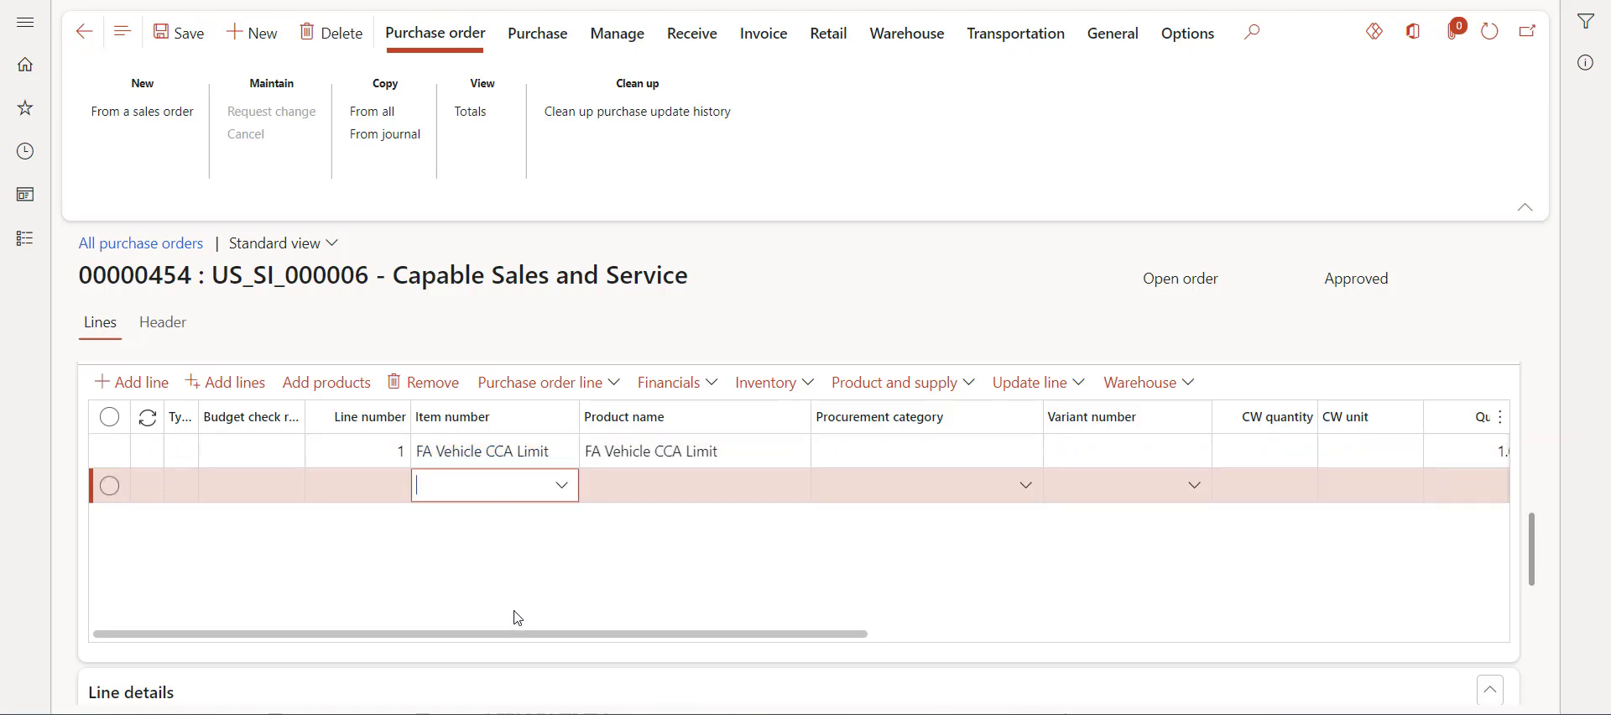
left_click(562, 489)
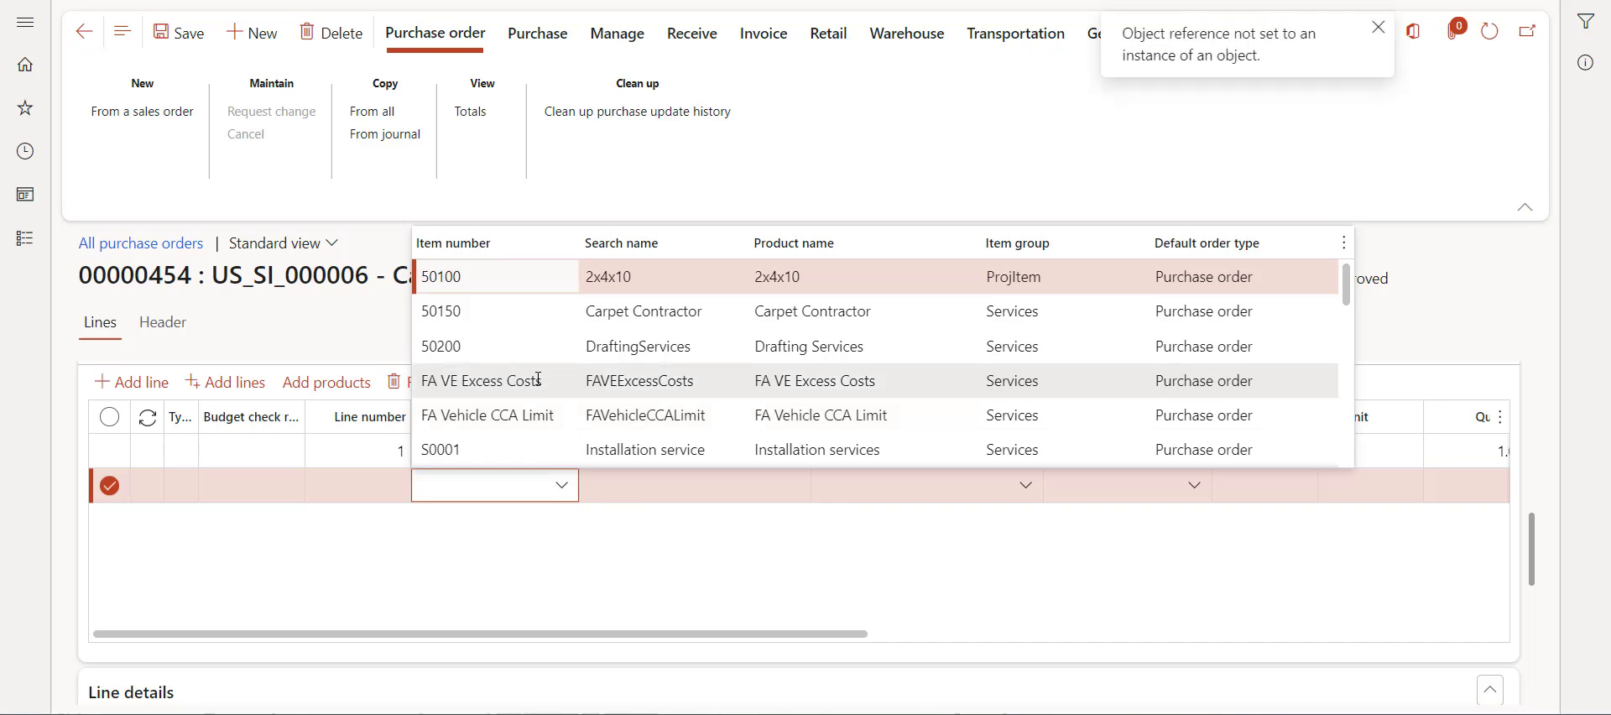
left_click(540, 379)
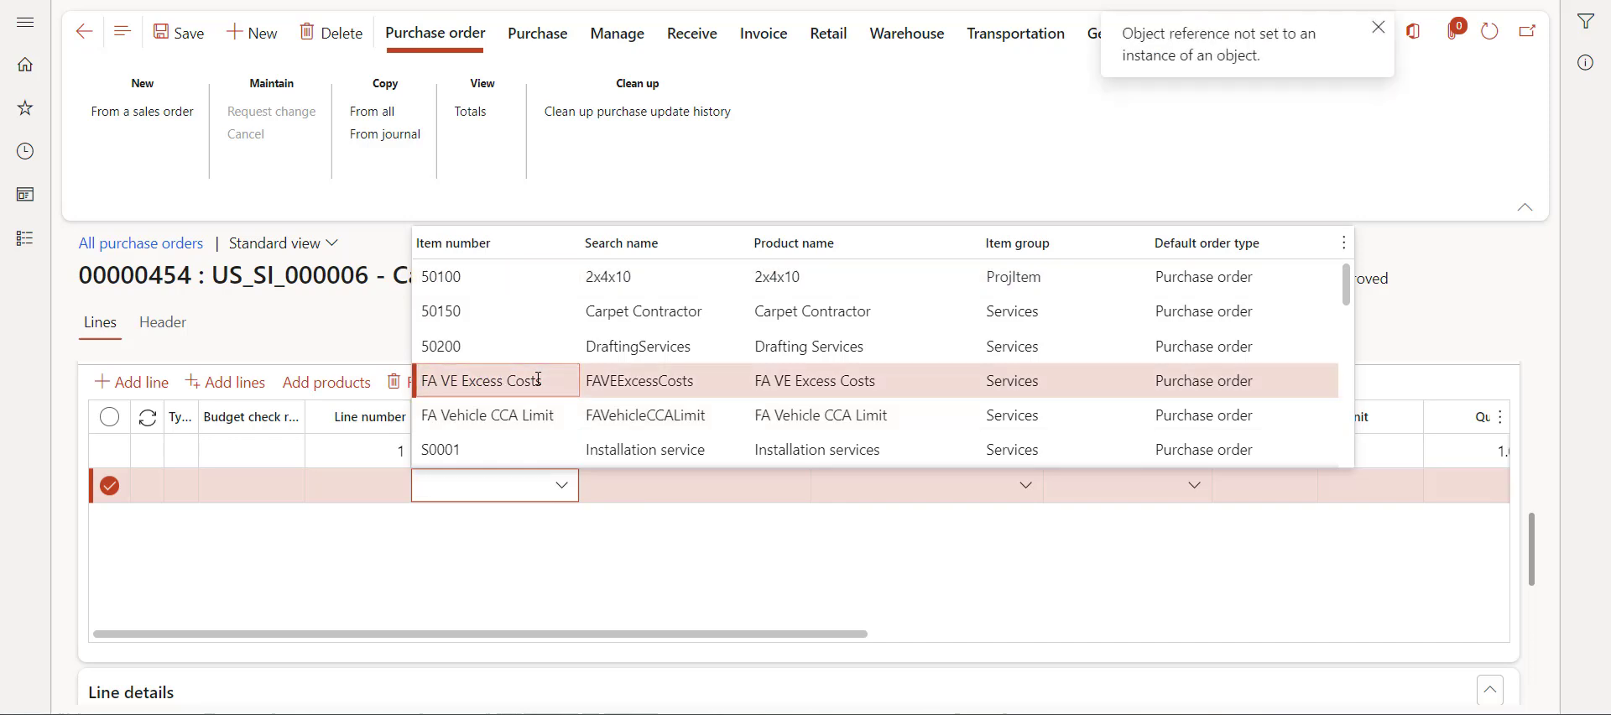
left_click(716, 598)
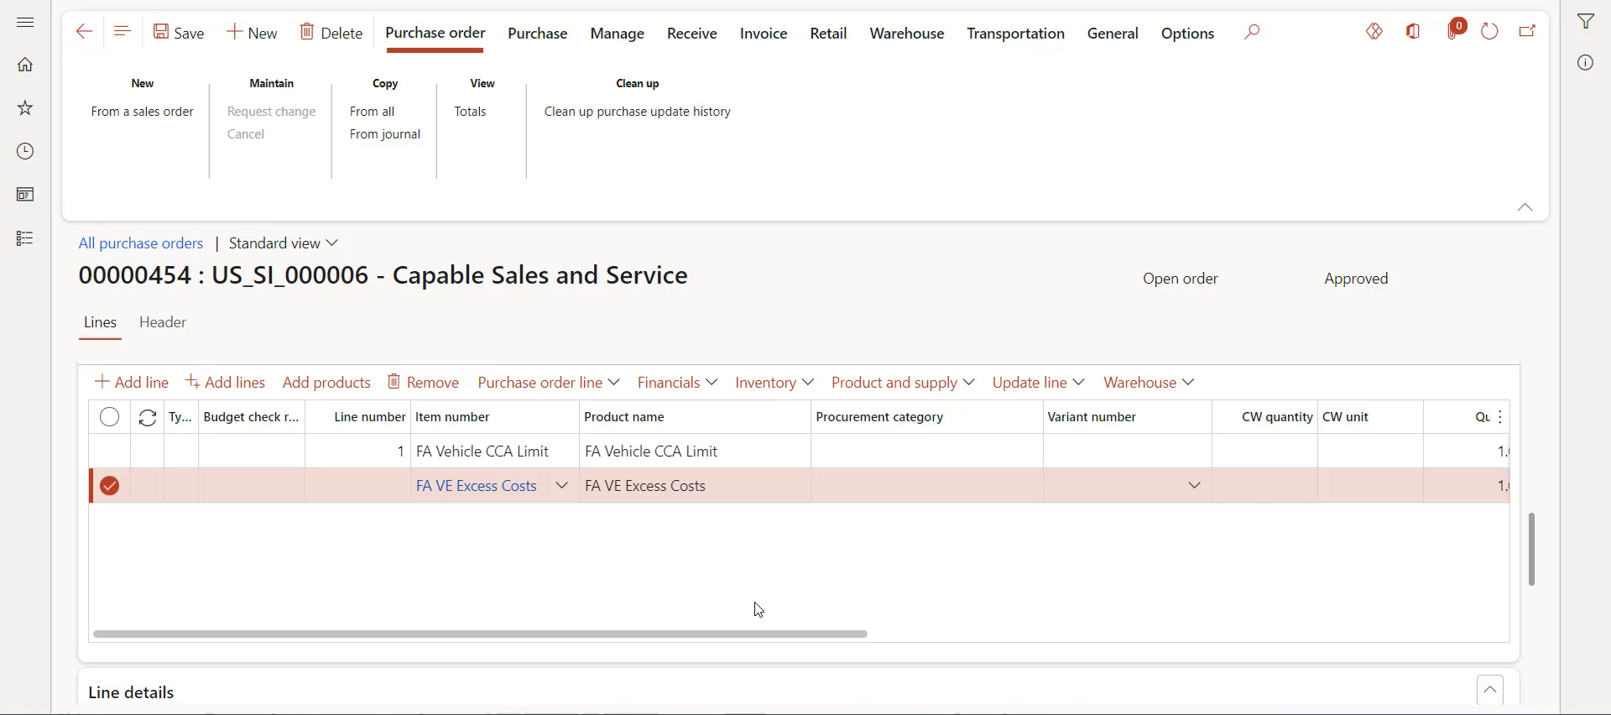
Copy the Excess Cost + GST amount from the Excel worksheet into the FA VE Excess Costs line as its unit price, 66,150.00
left_click_drag(797, 634, 1095, 636)
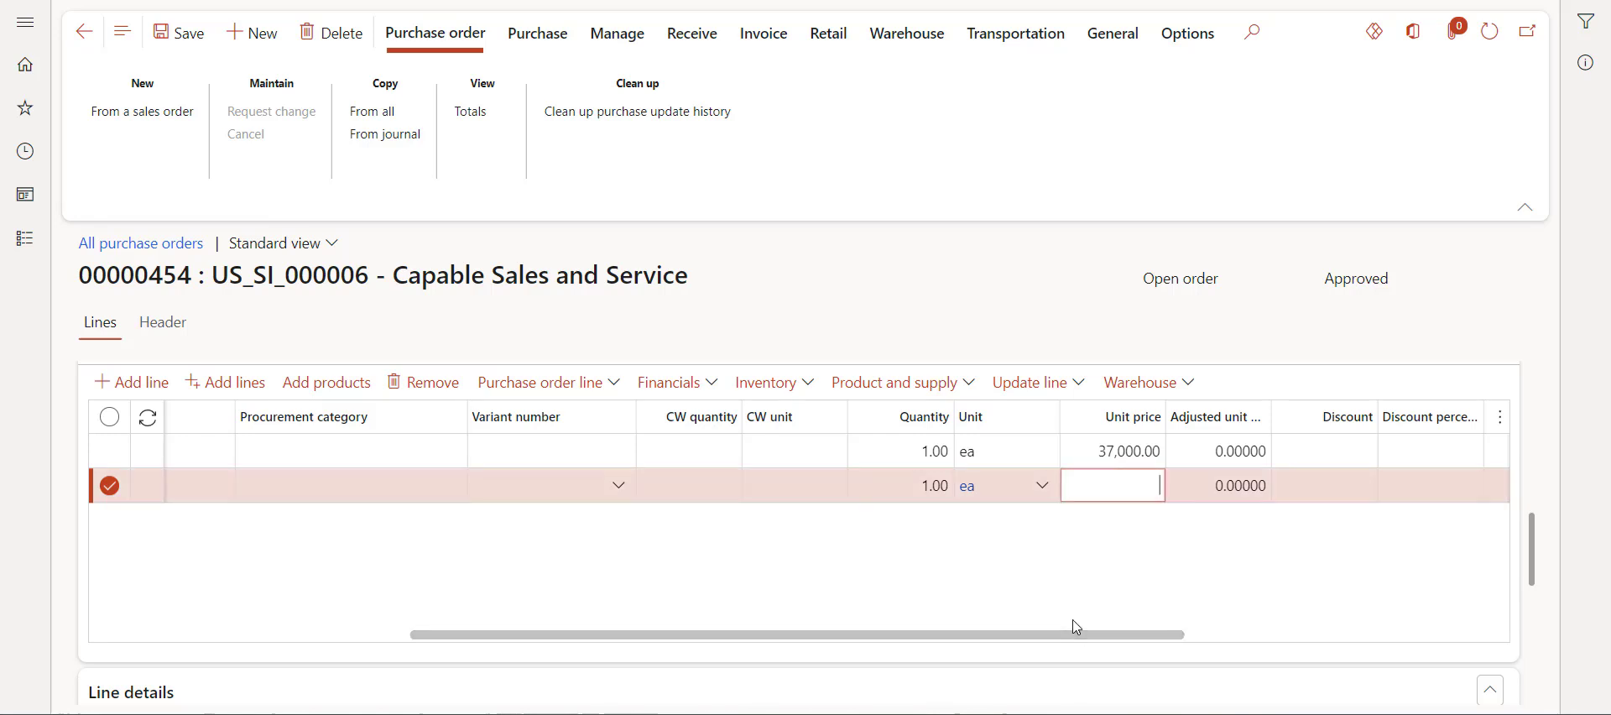
key("alt+Tab")
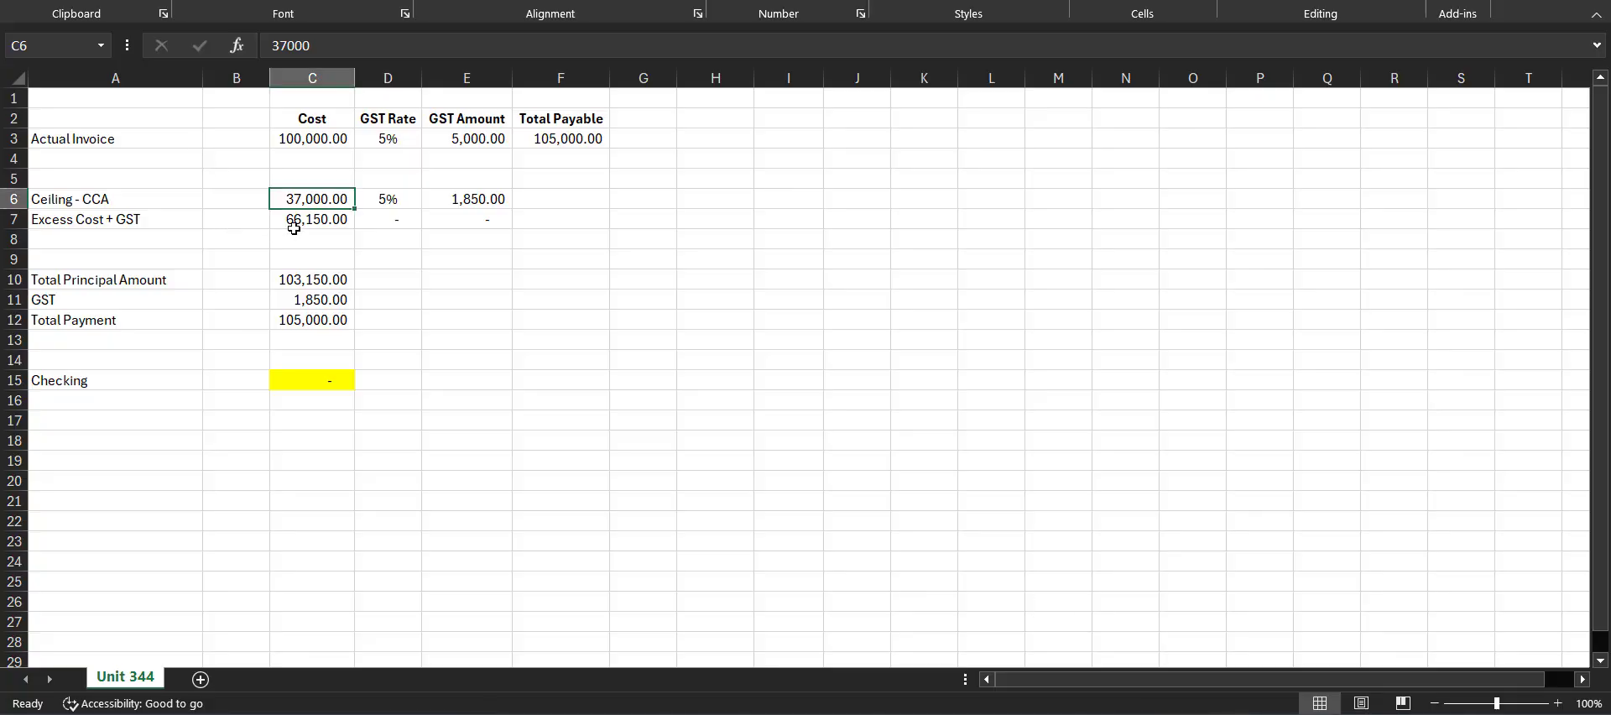
left_click(323, 223)
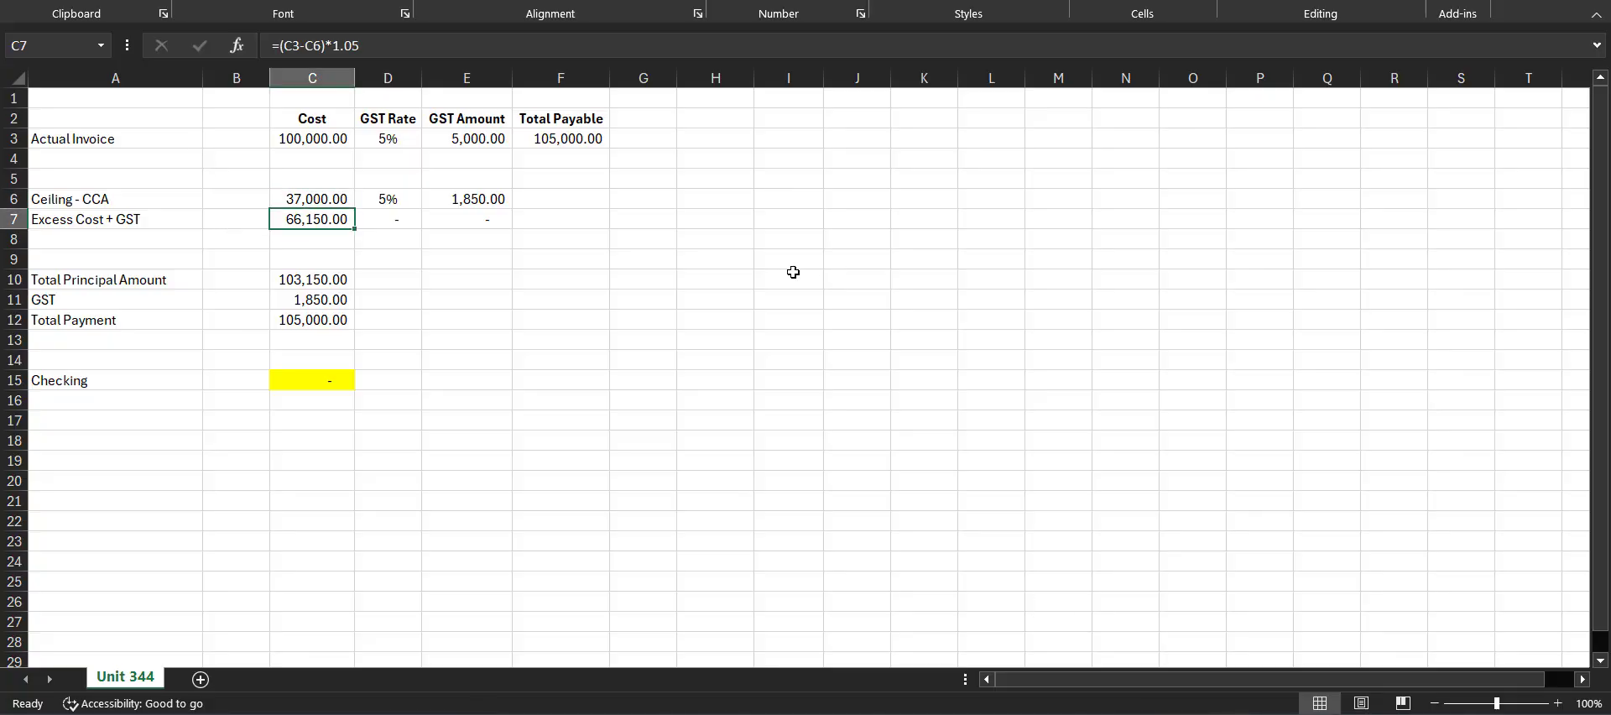
key("ctrl+c")
key("alt+Tab")
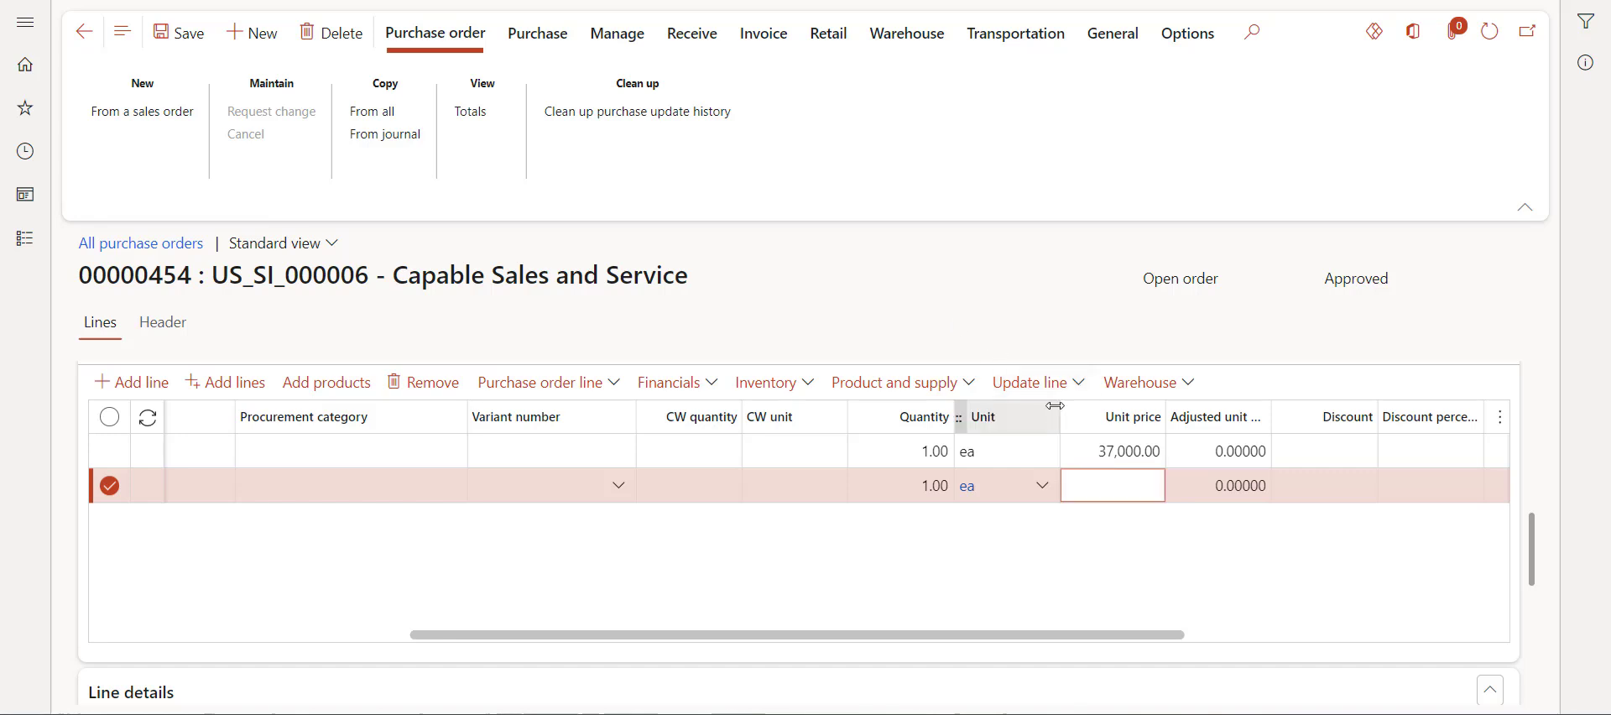
key("ctrl+v")
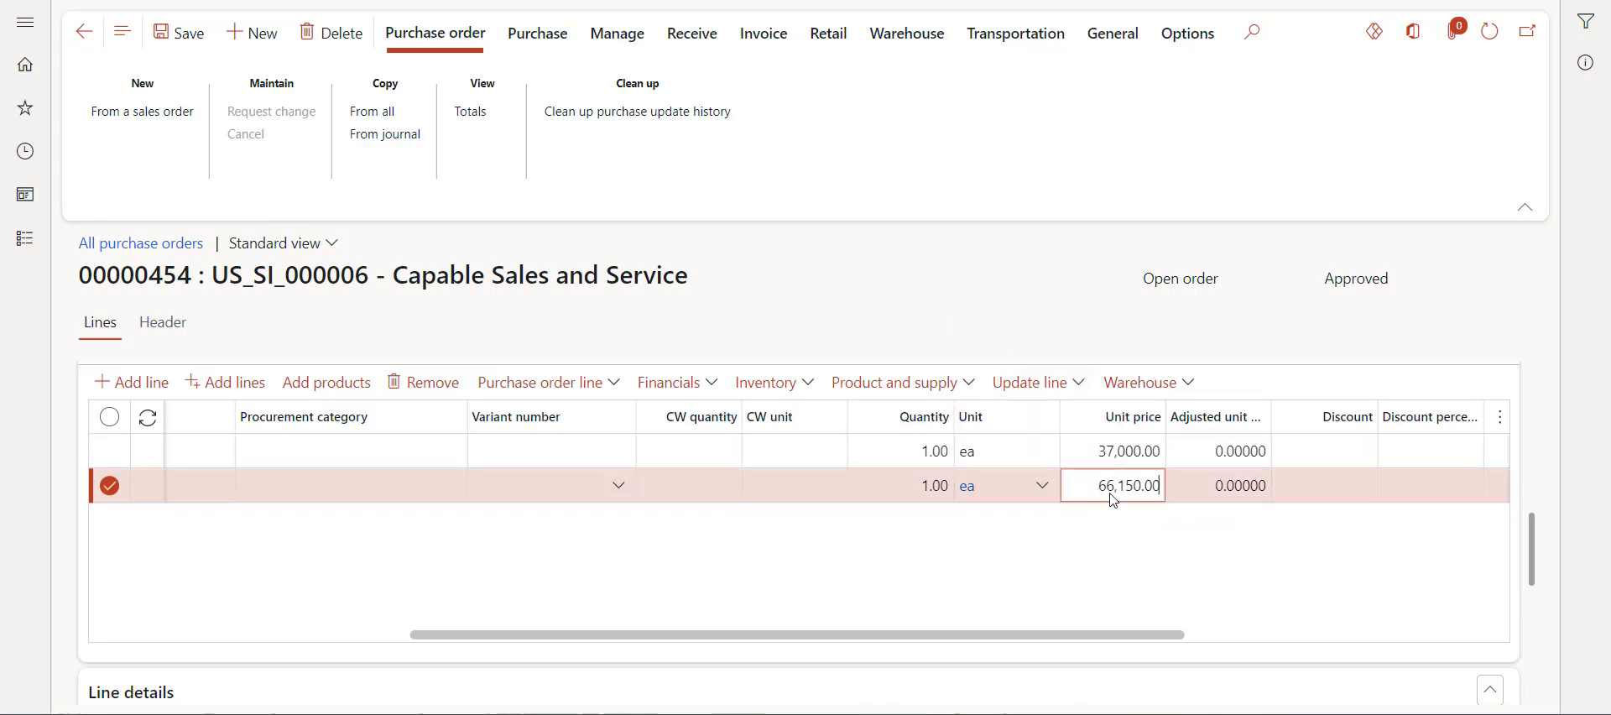
Check the item sales tax group and sales tax group of the FA VE Excess Costs line
scroll(1038, 570, "down", 4)
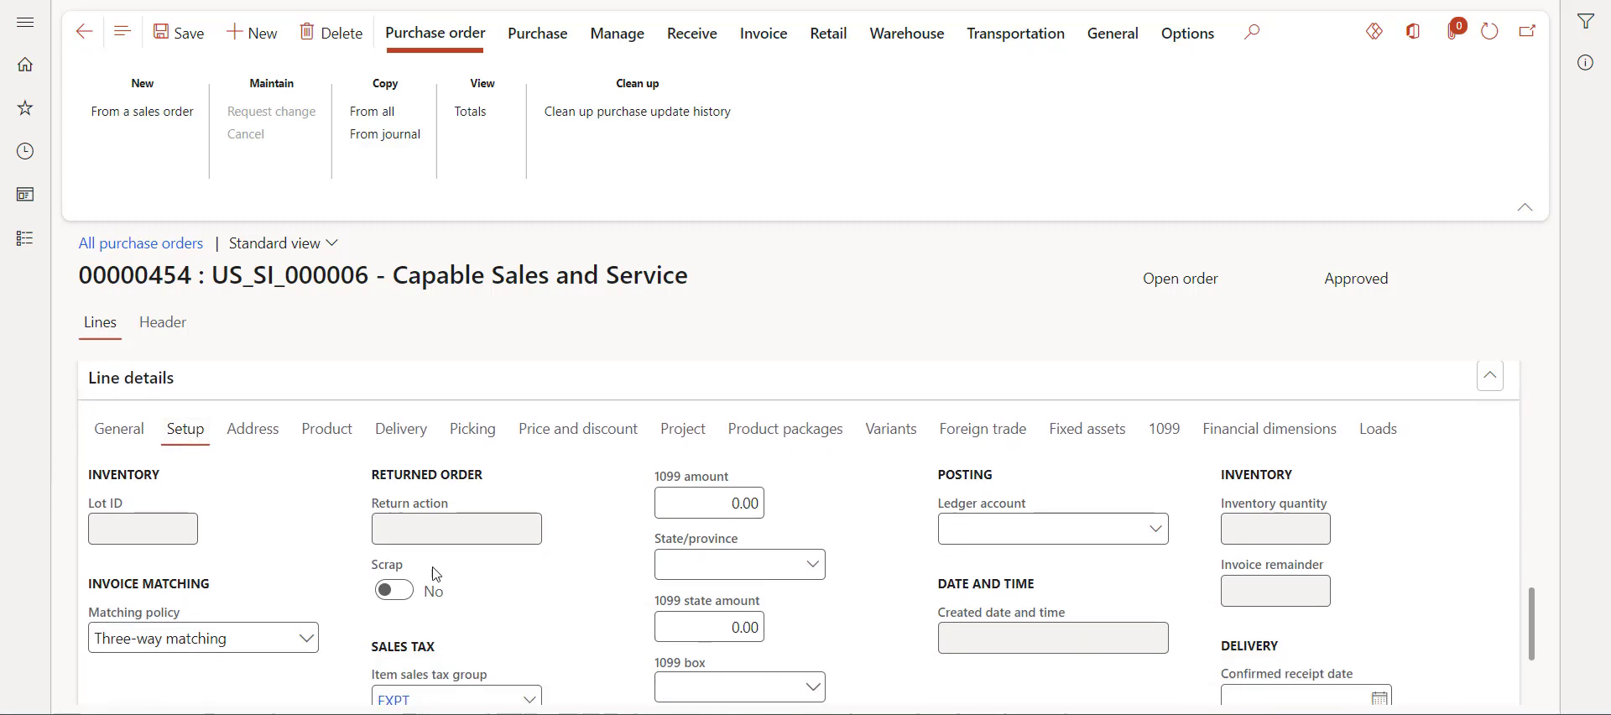
scroll(436, 575, "down", 2)
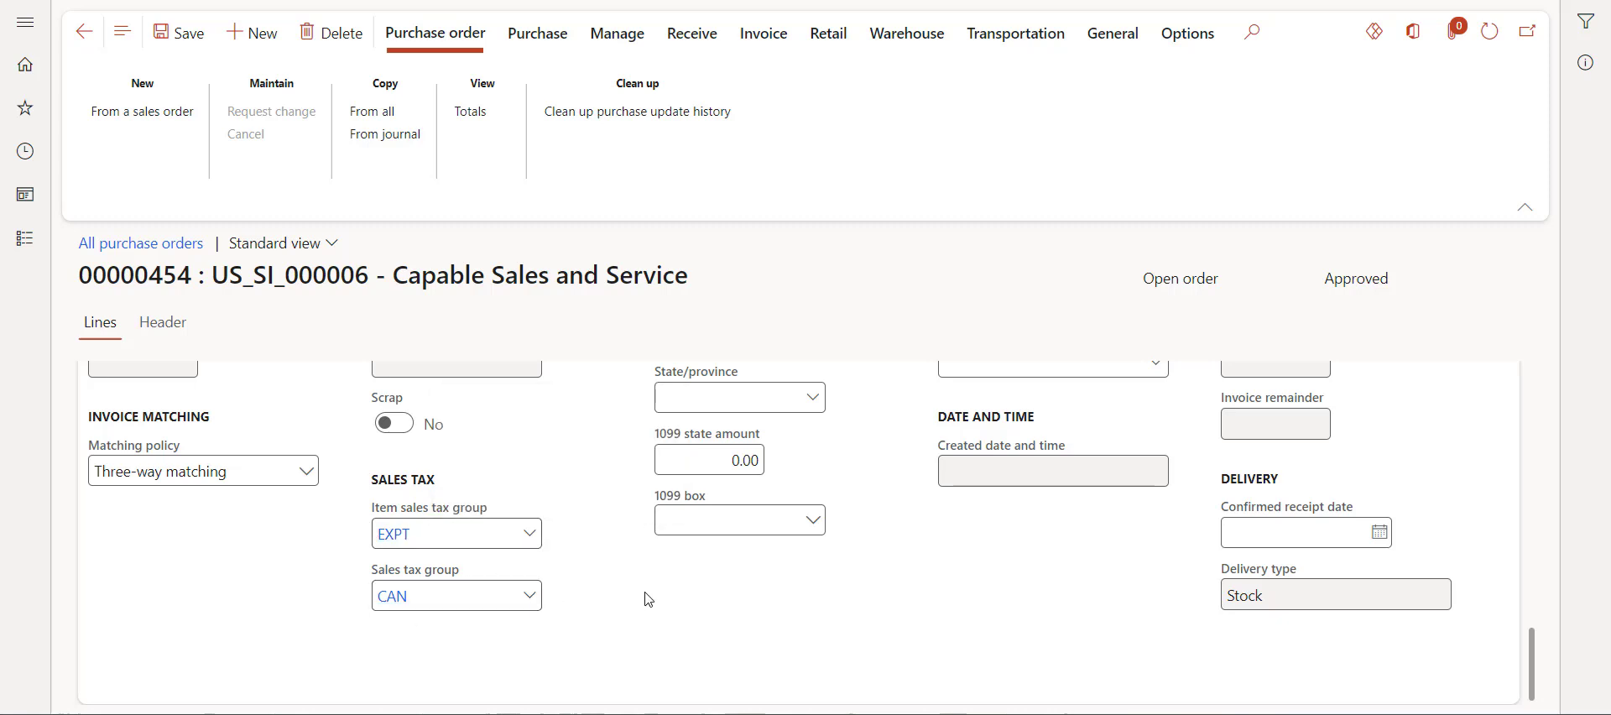
Assign the existing fixed asset VEHC000011 (CCA DEMO) to the FA VE Excess Costs line
scroll(665, 596, "up", 3)
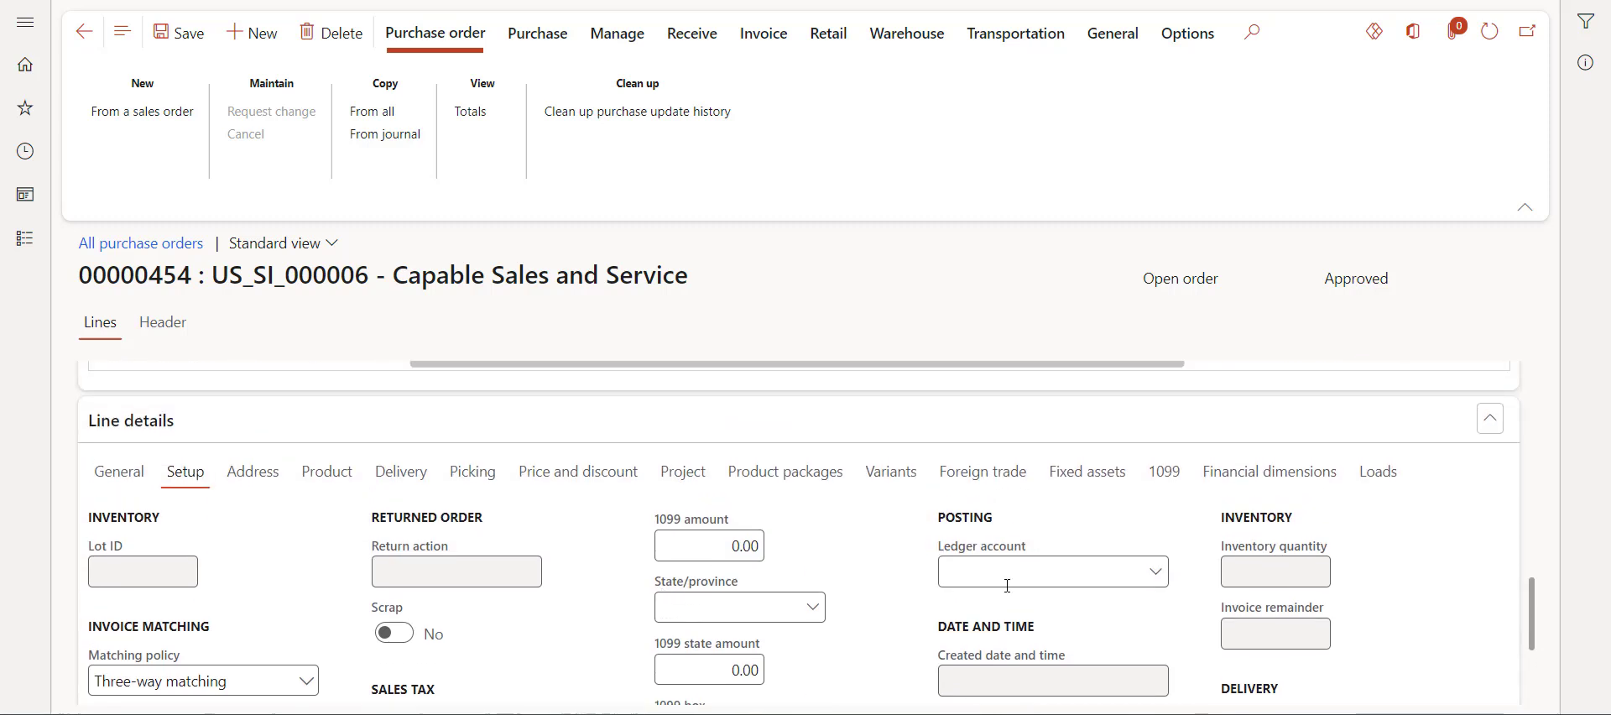
left_click(1088, 471)
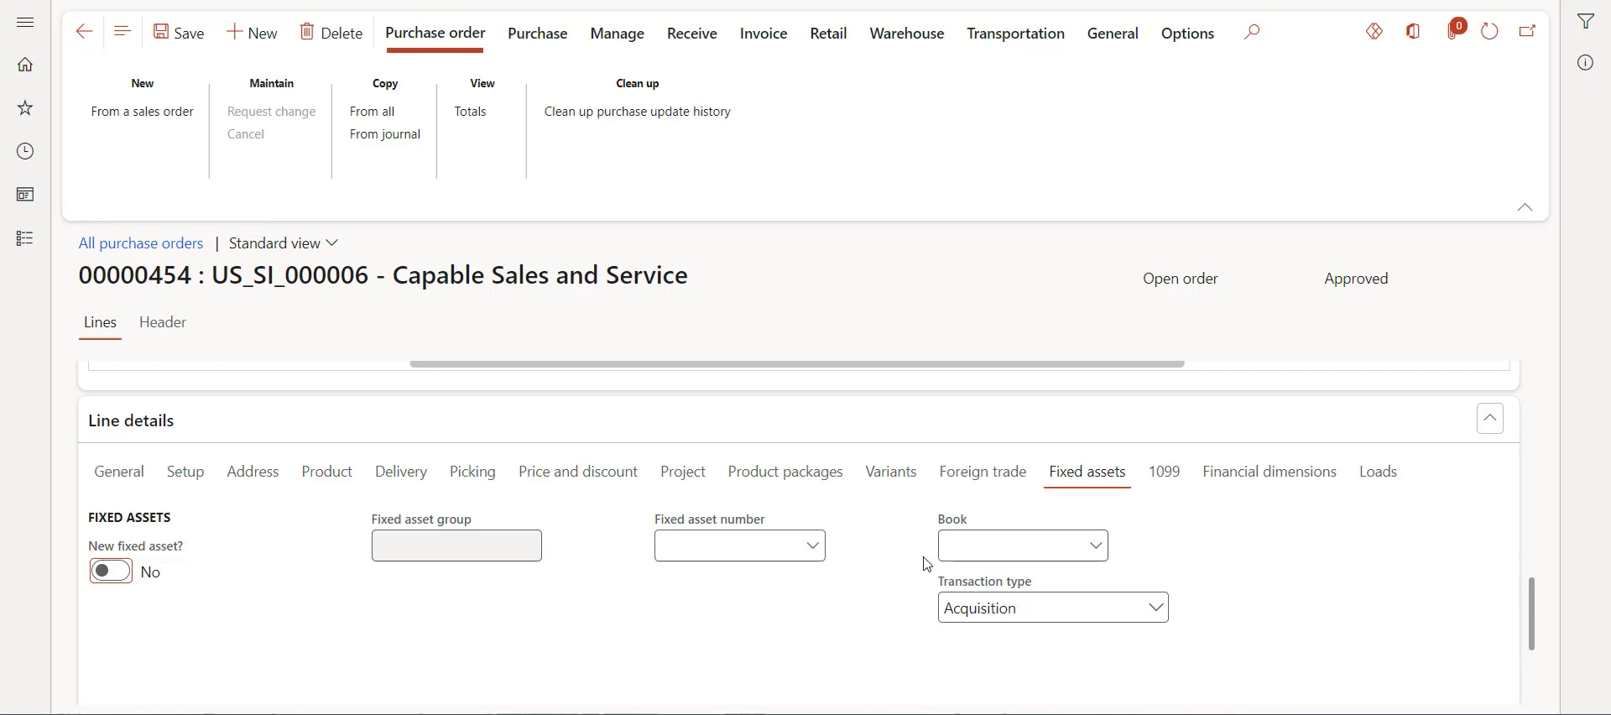
left_click(814, 556)
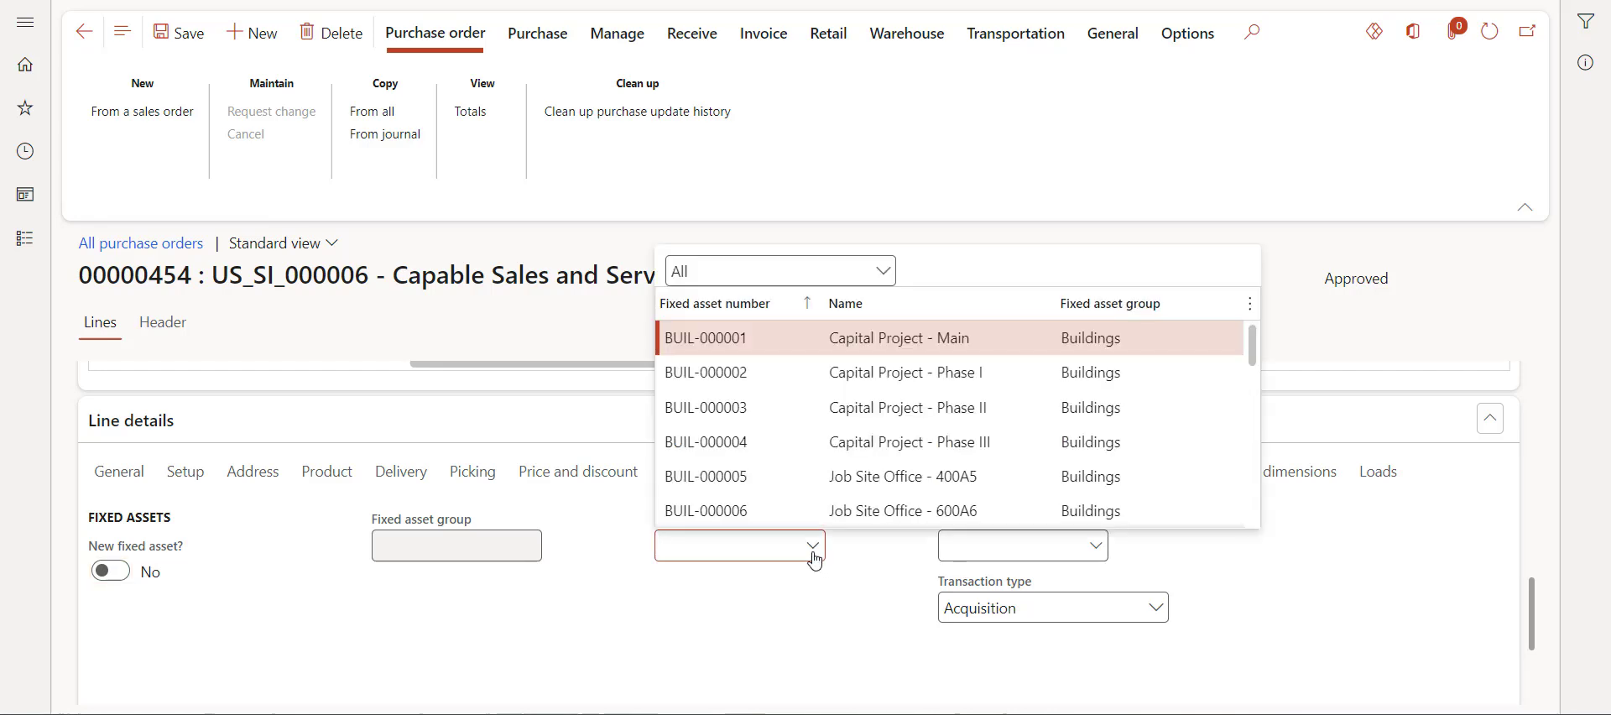
type("VW")
key("BackSpace")
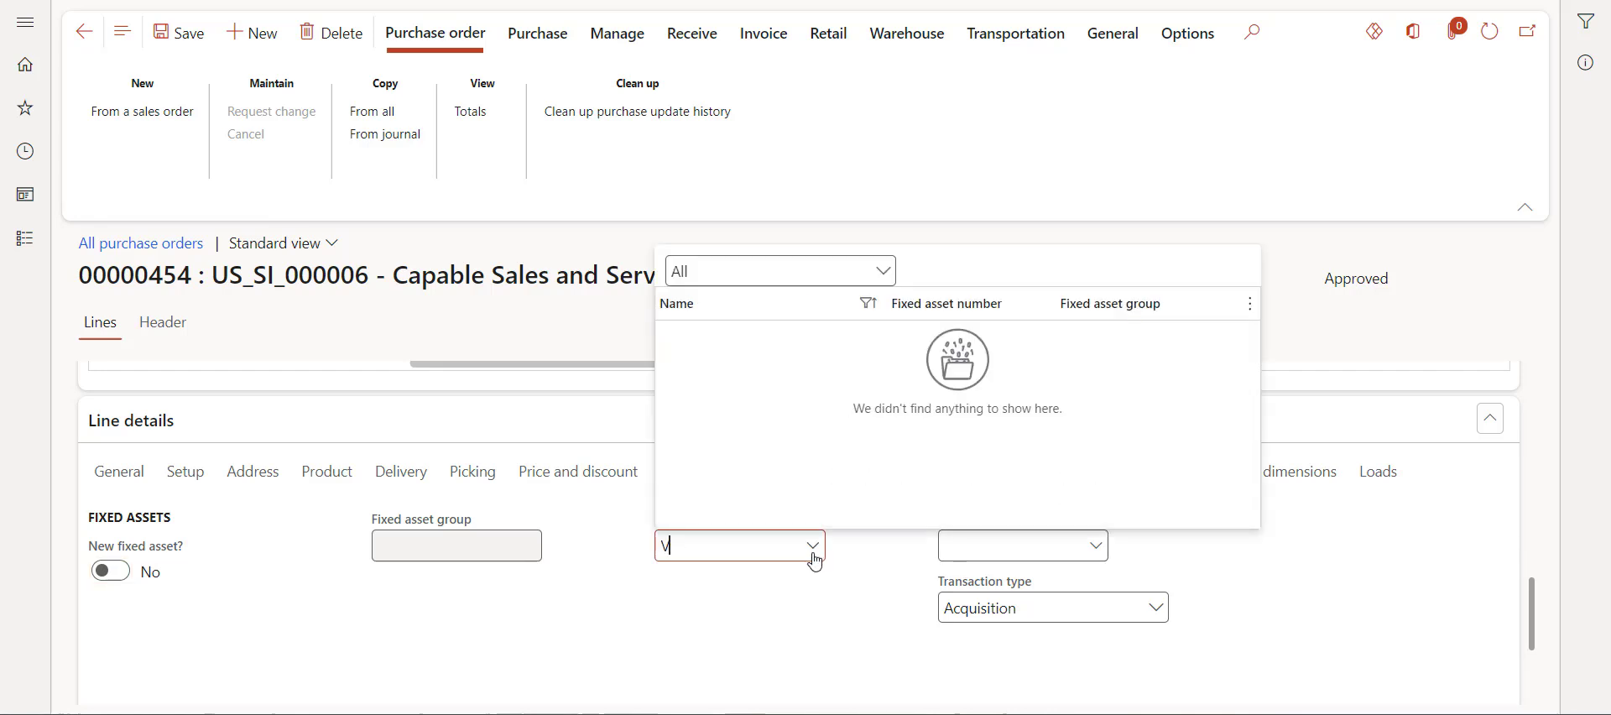
type("E")
scroll(831, 476, "down", 1)
scroll(830, 477, "down", 1)
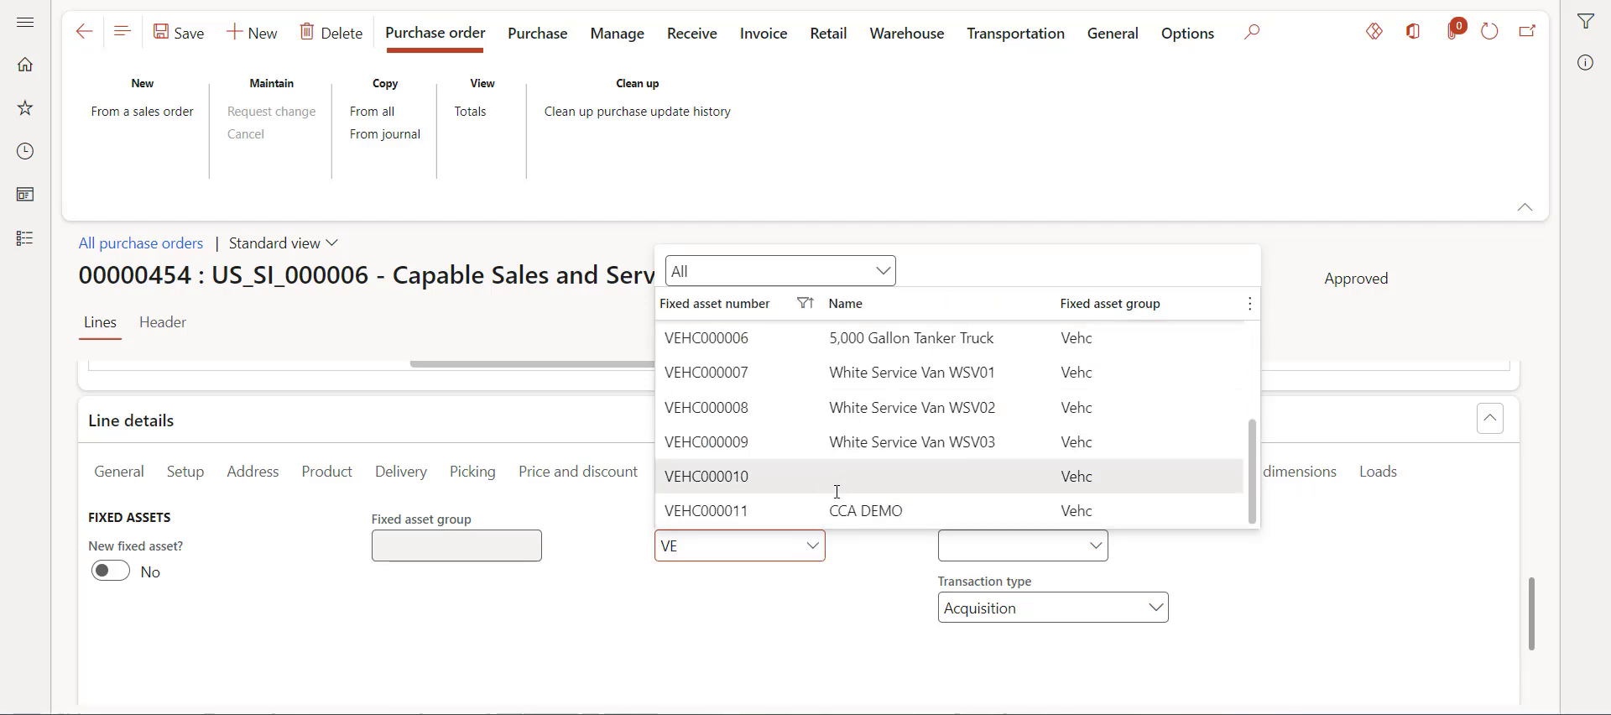
left_click(831, 509)
left_click(836, 601)
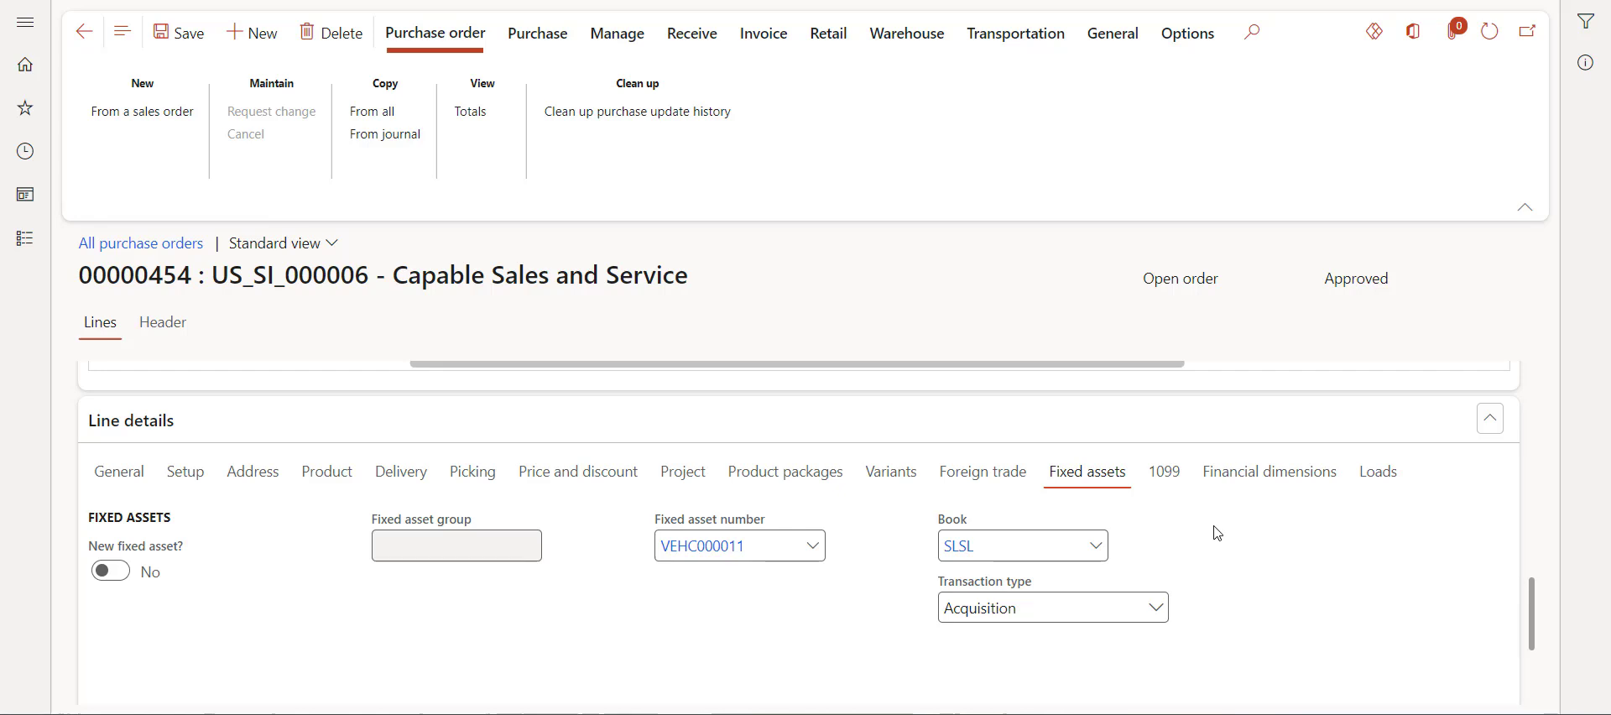
Open the purchase order totals and examine the subtotal amount and sales tax
scroll(1218, 533, "up", 3)
scroll(1218, 533, "up", 2)
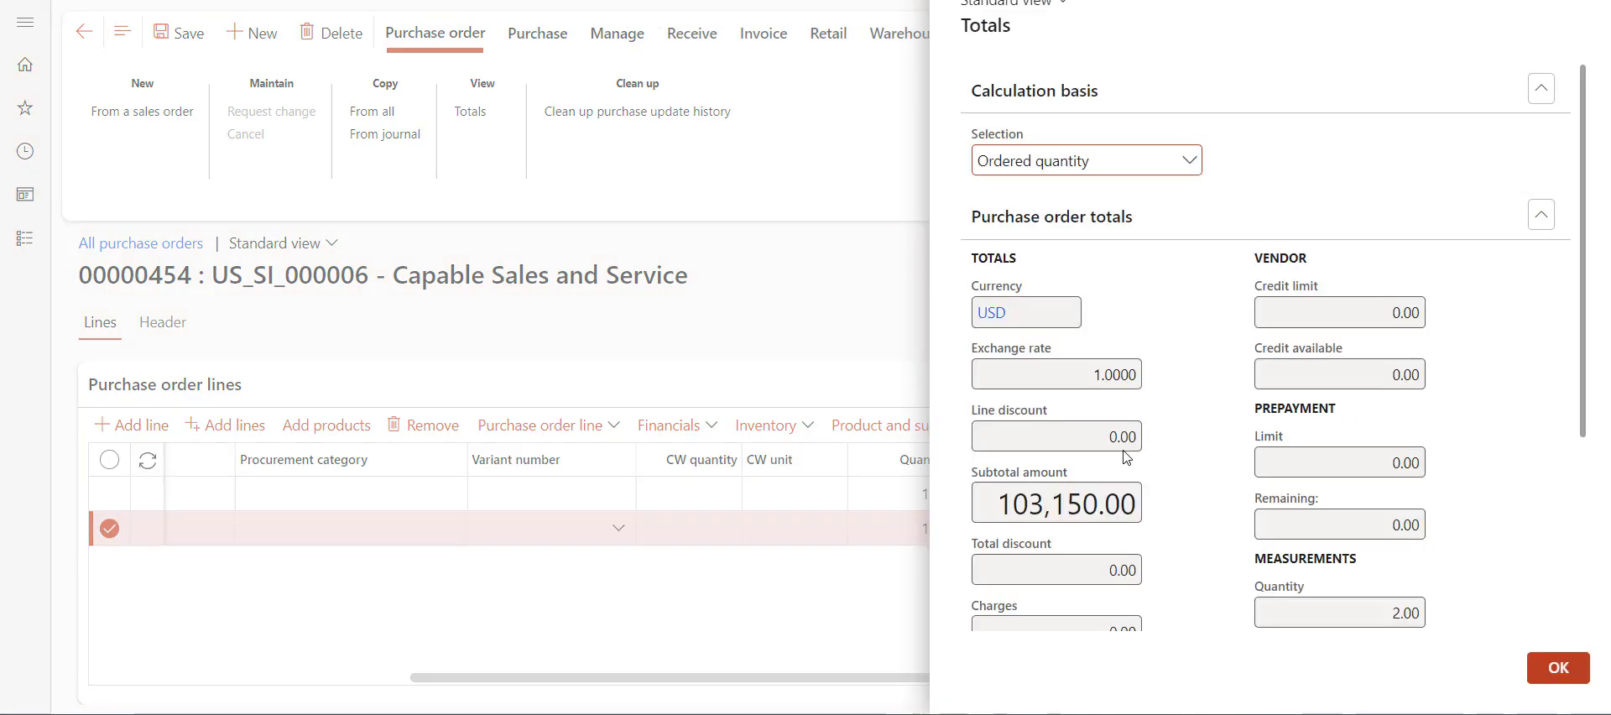
scroll(1151, 440, "down", 1)
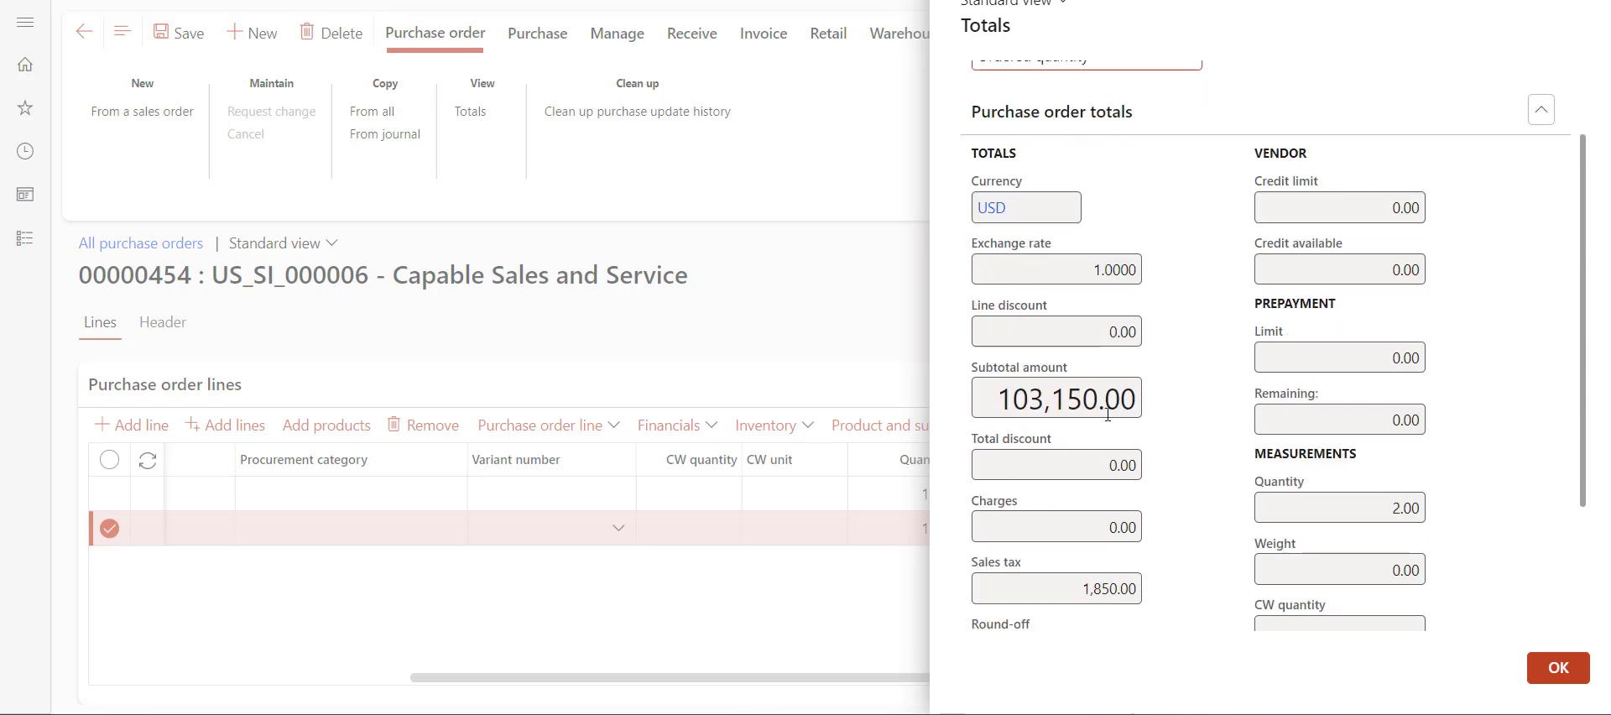
left_click_drag(998, 398, 1210, 407)
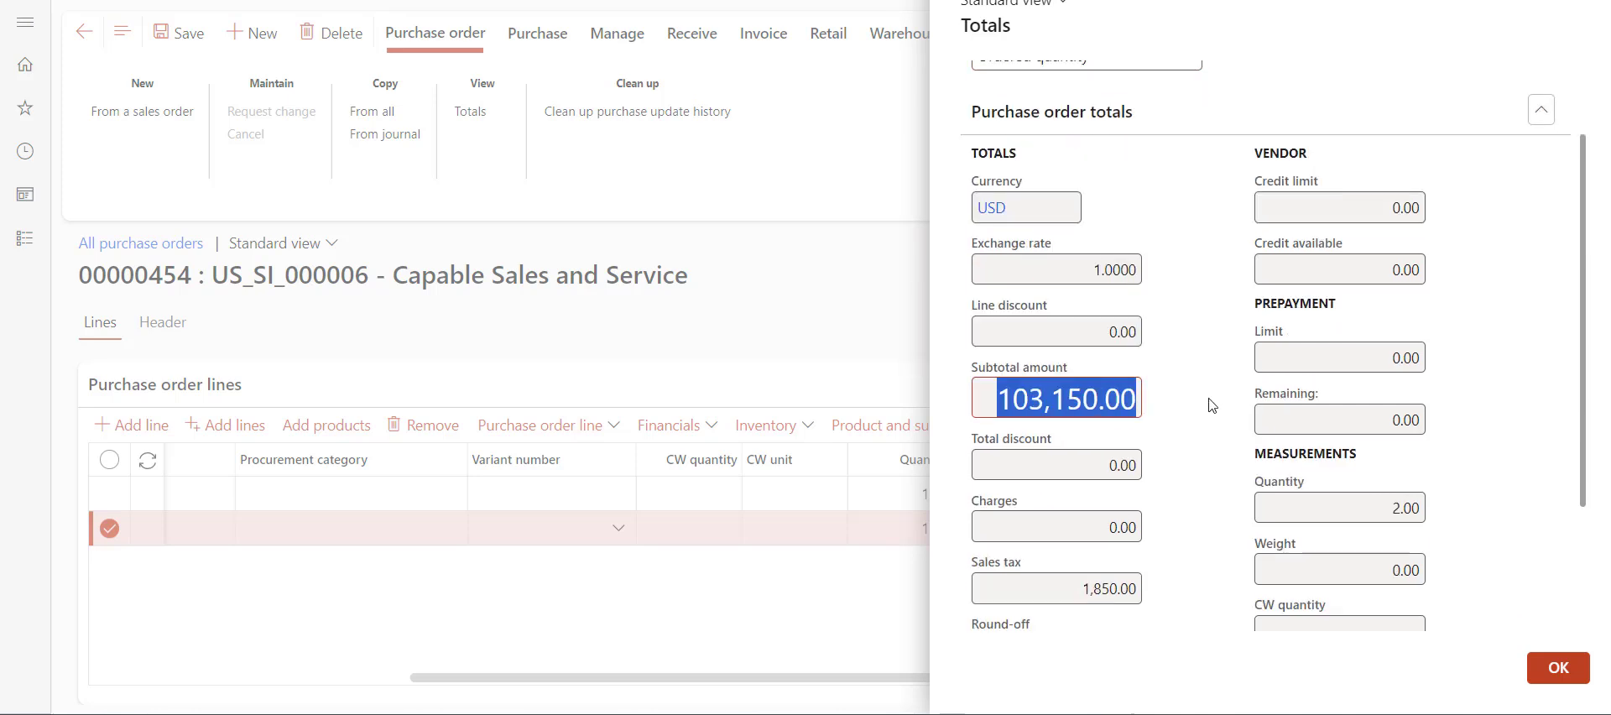
scroll(1212, 405, "down", 2)
left_click_drag(1083, 408, 1190, 415)
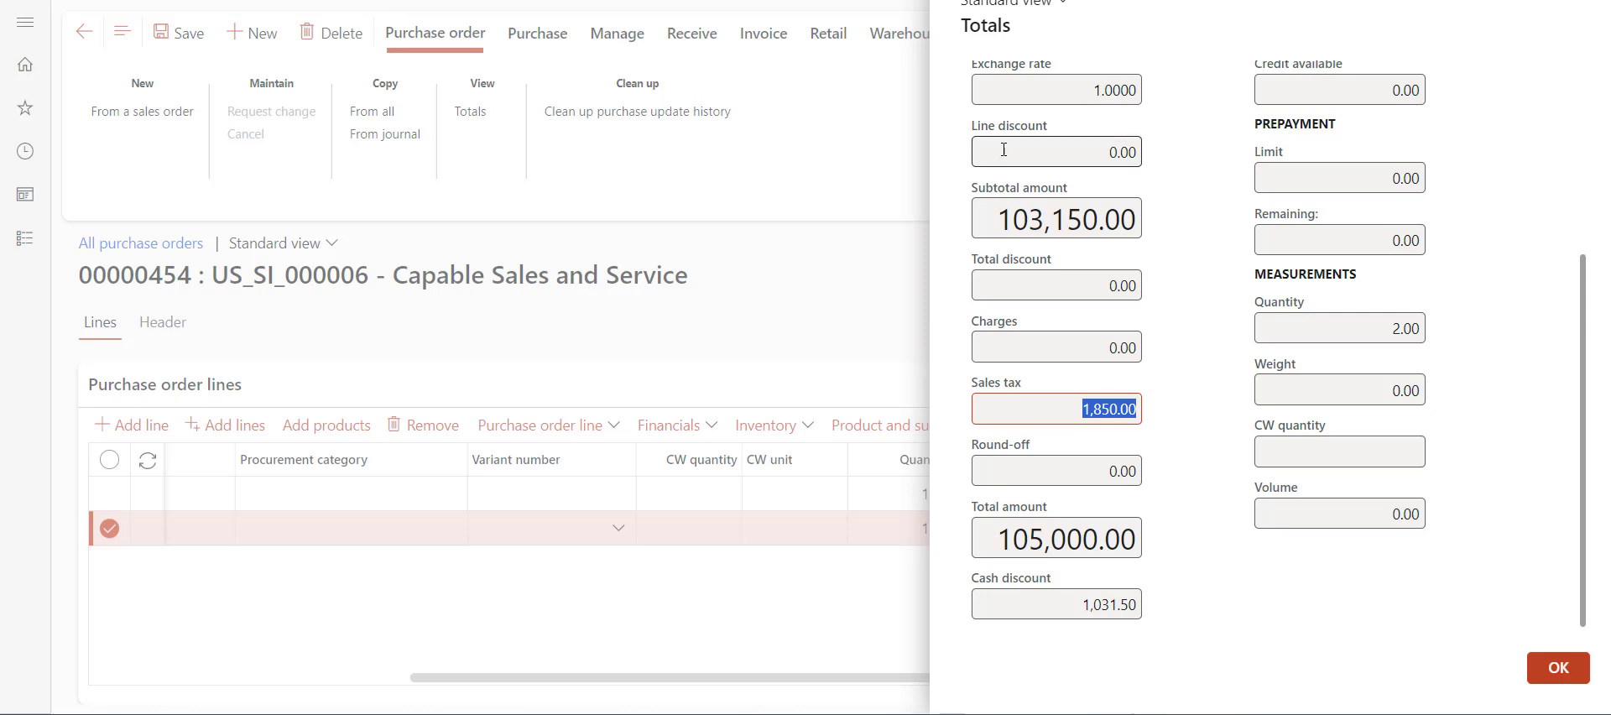
Compare the order totals with the Total Principal Amount, GST and Total Payment in the Excel worksheet, and close the totals
key("alt+Tab")
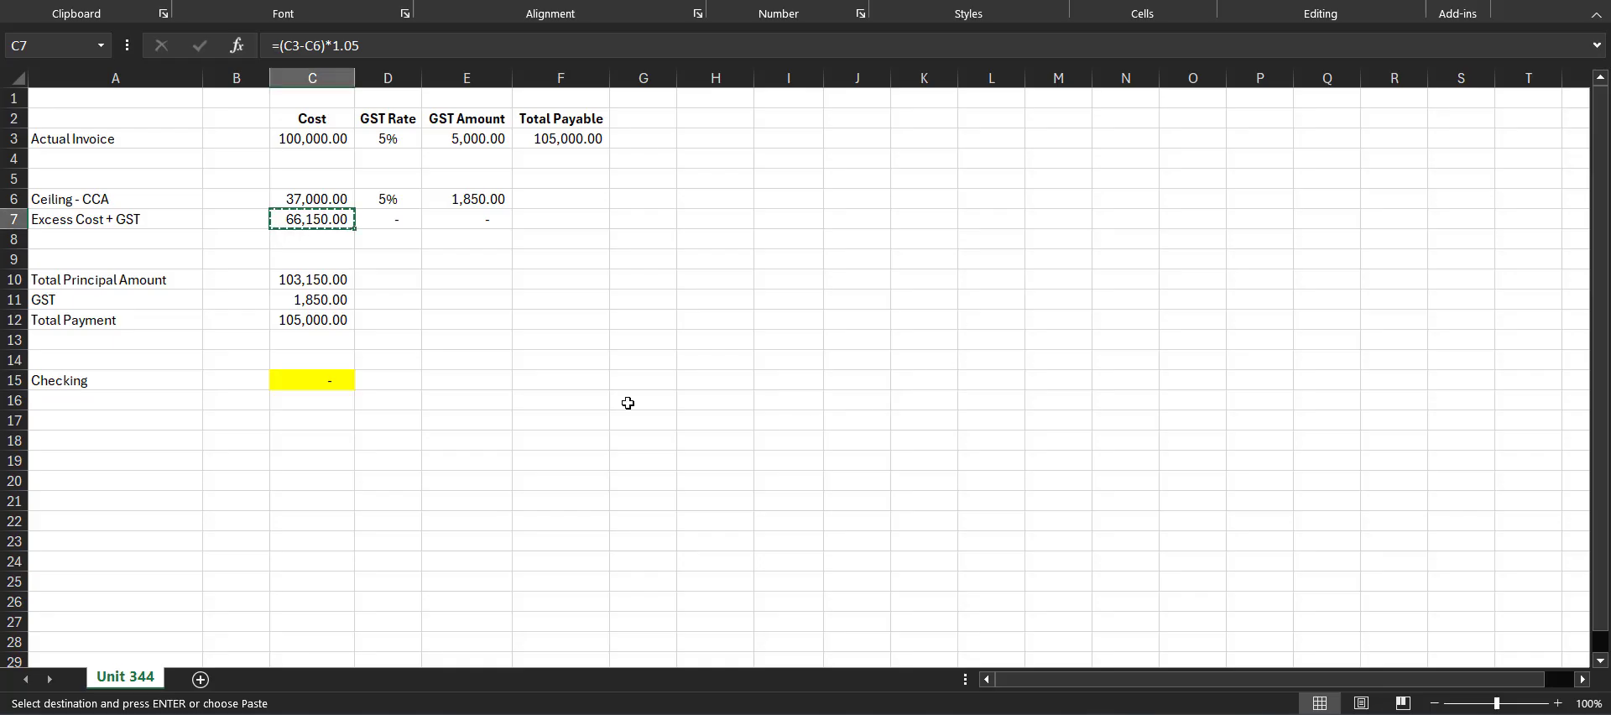
left_click(336, 284)
left_click(14, 279)
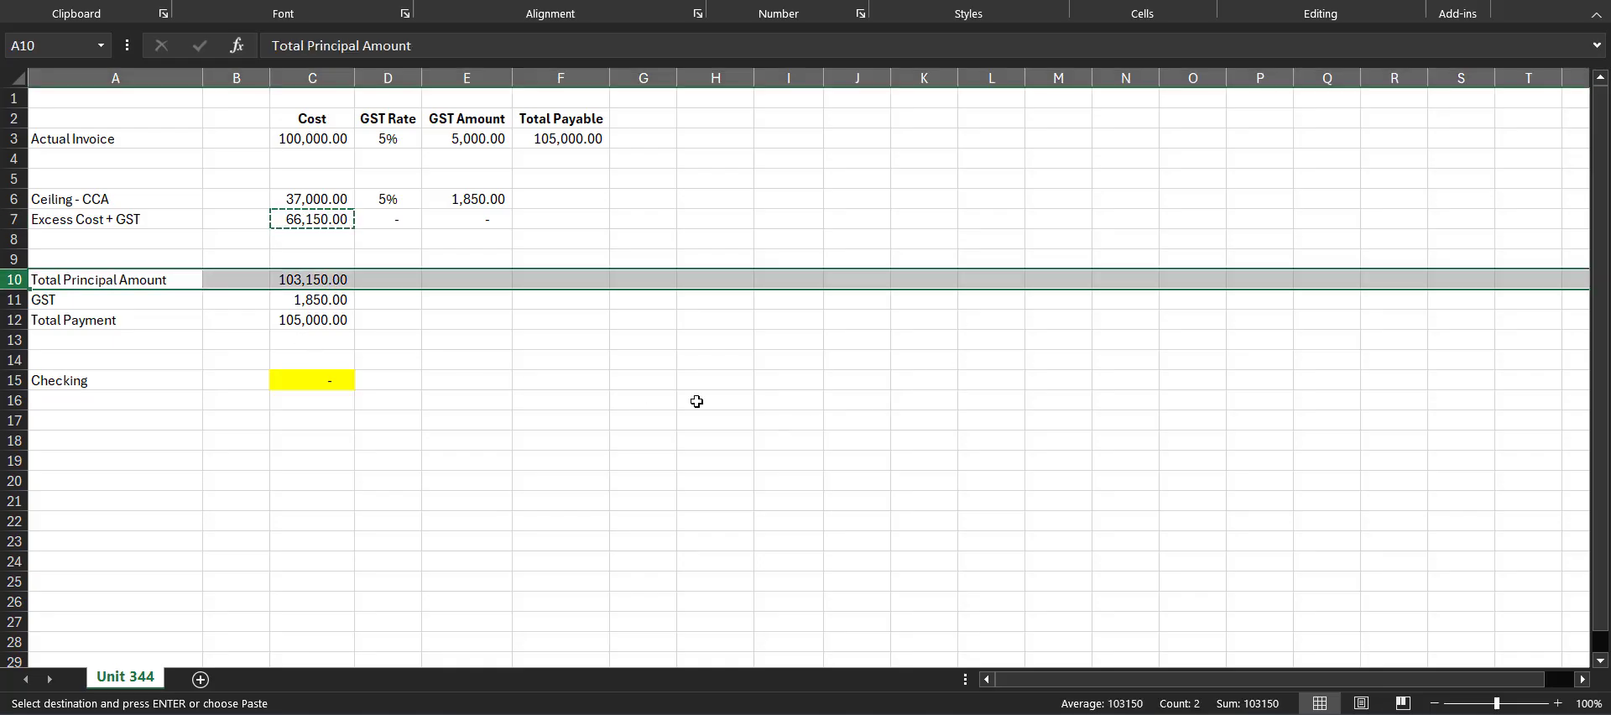
left_click(327, 299)
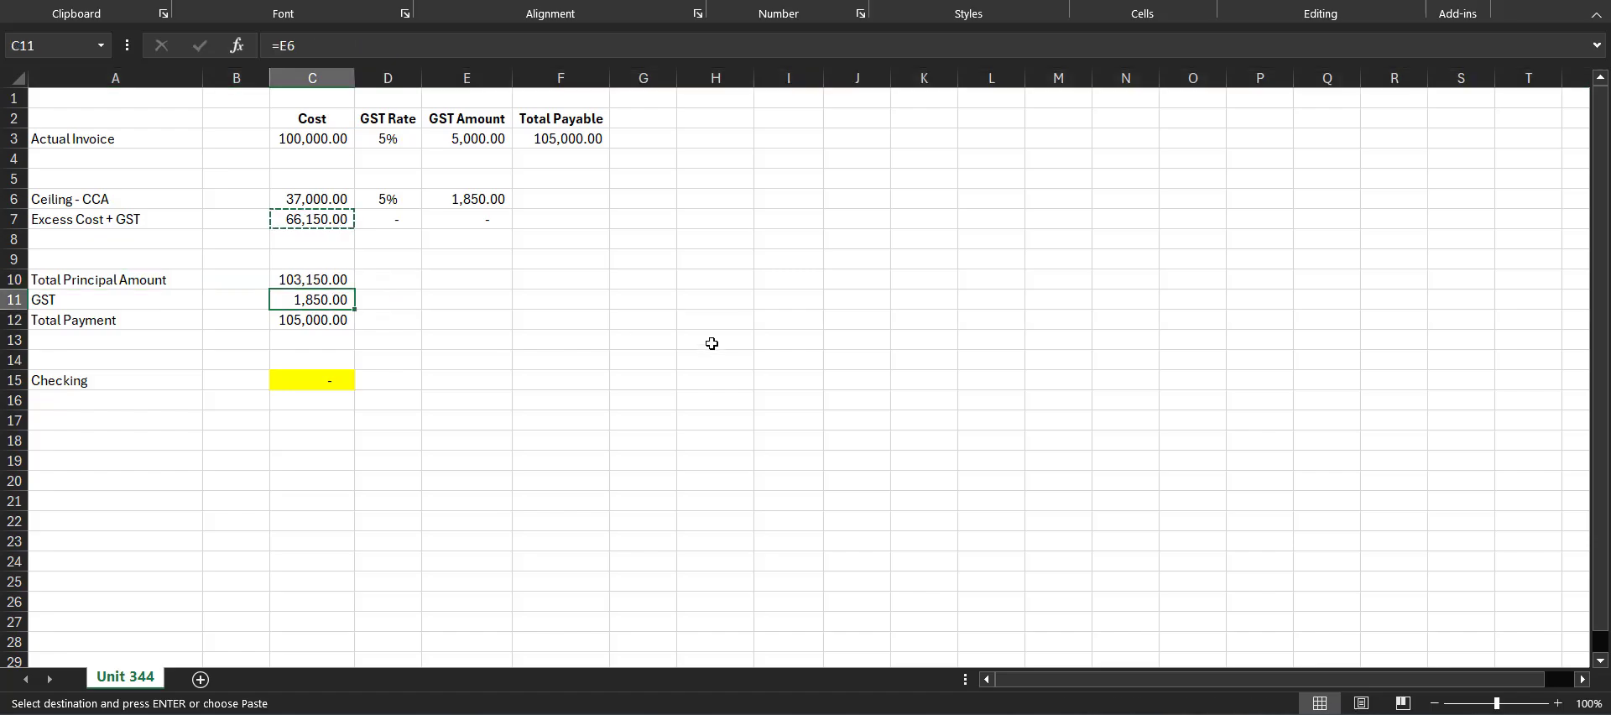
key("alt+Tab")
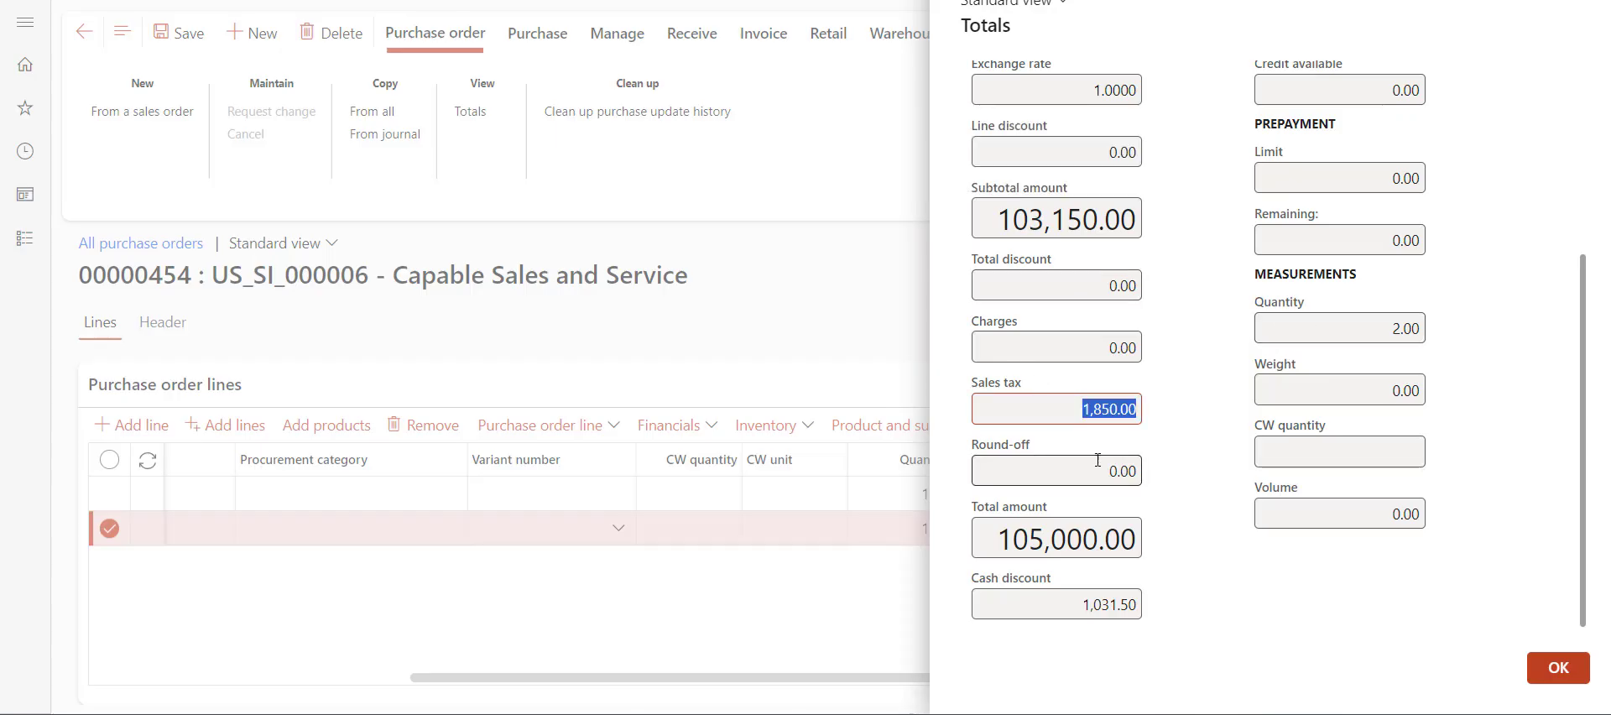
key("alt+Tab")
left_click(309, 319)
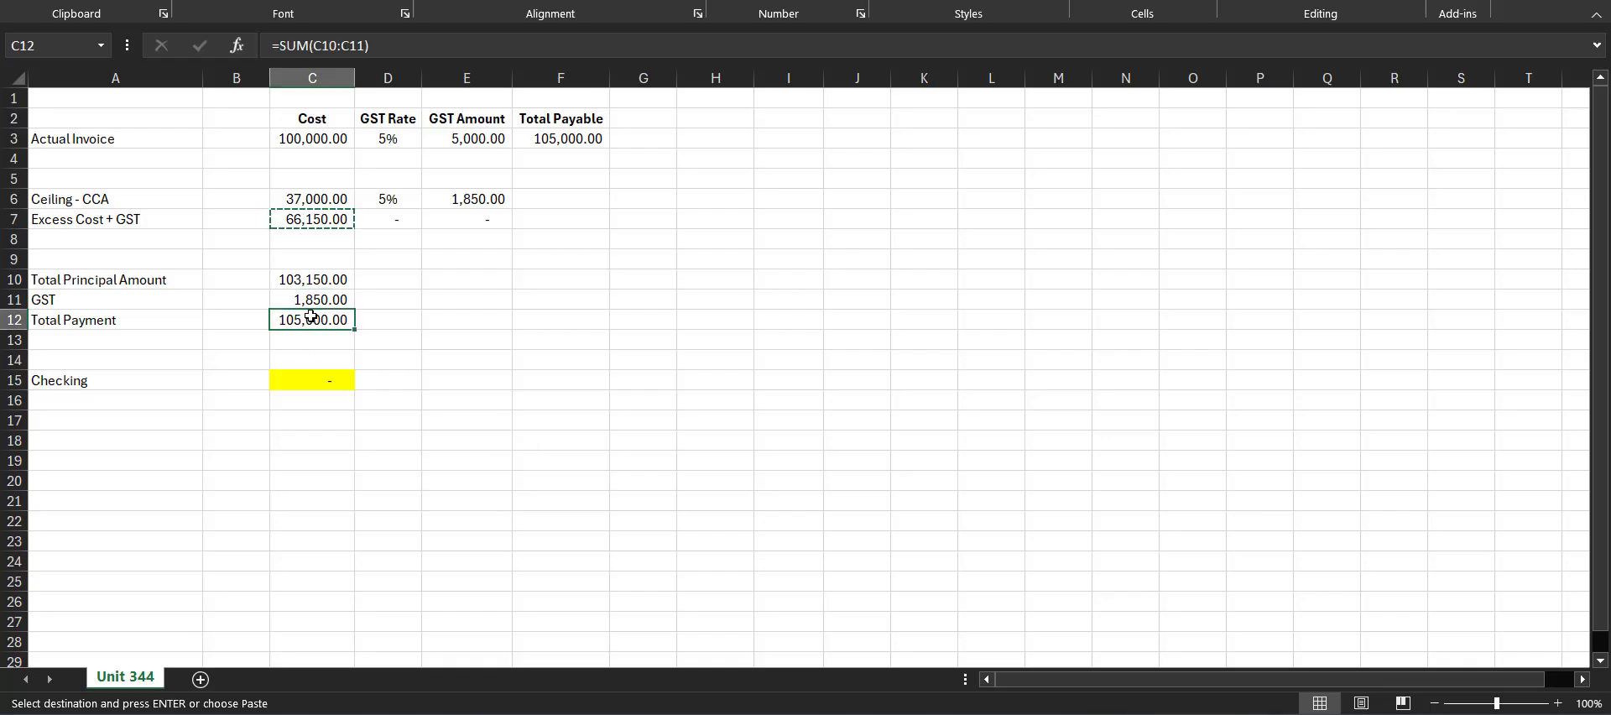
key("alt+Tab")
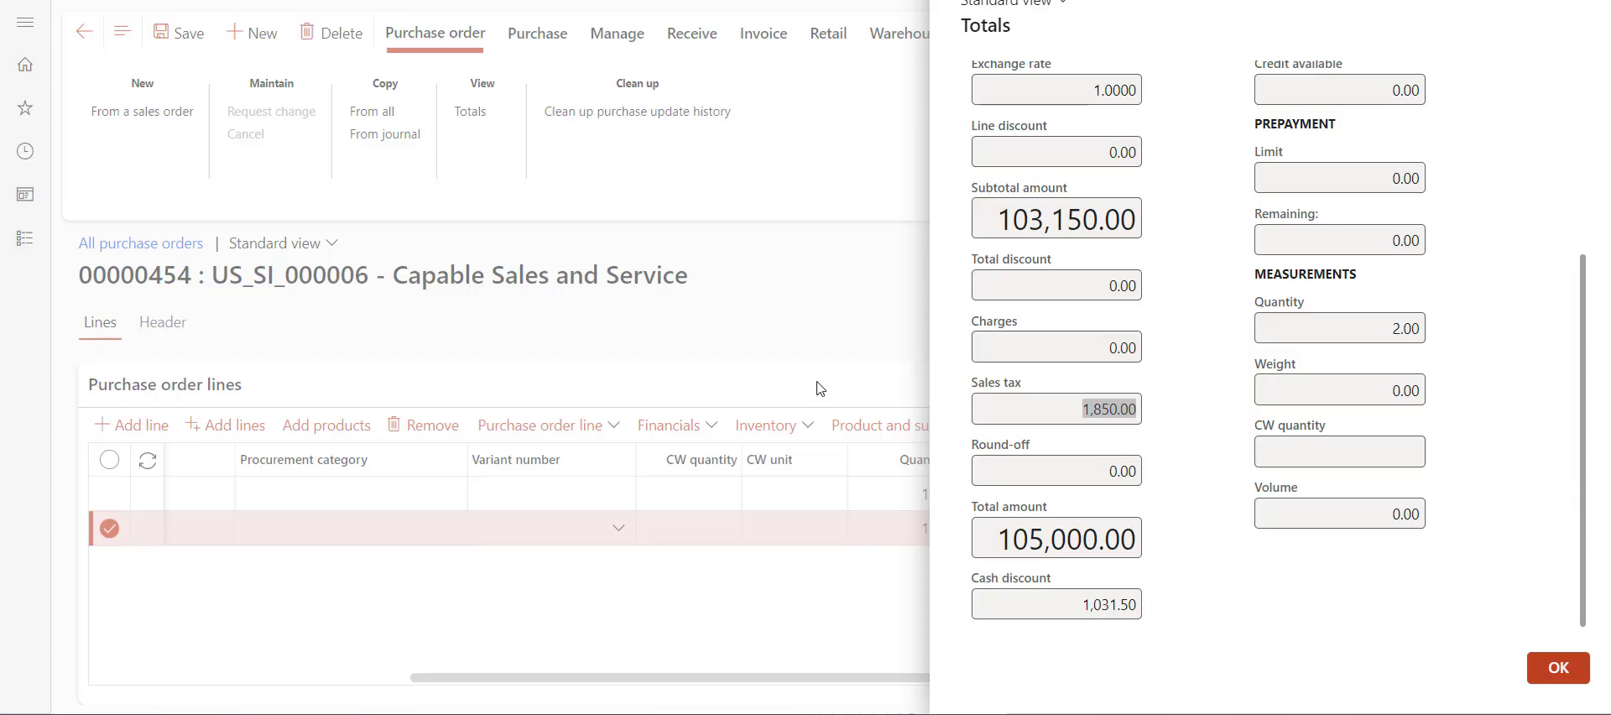
left_click(1108, 409)
left_click_drag(999, 538, 1185, 538)
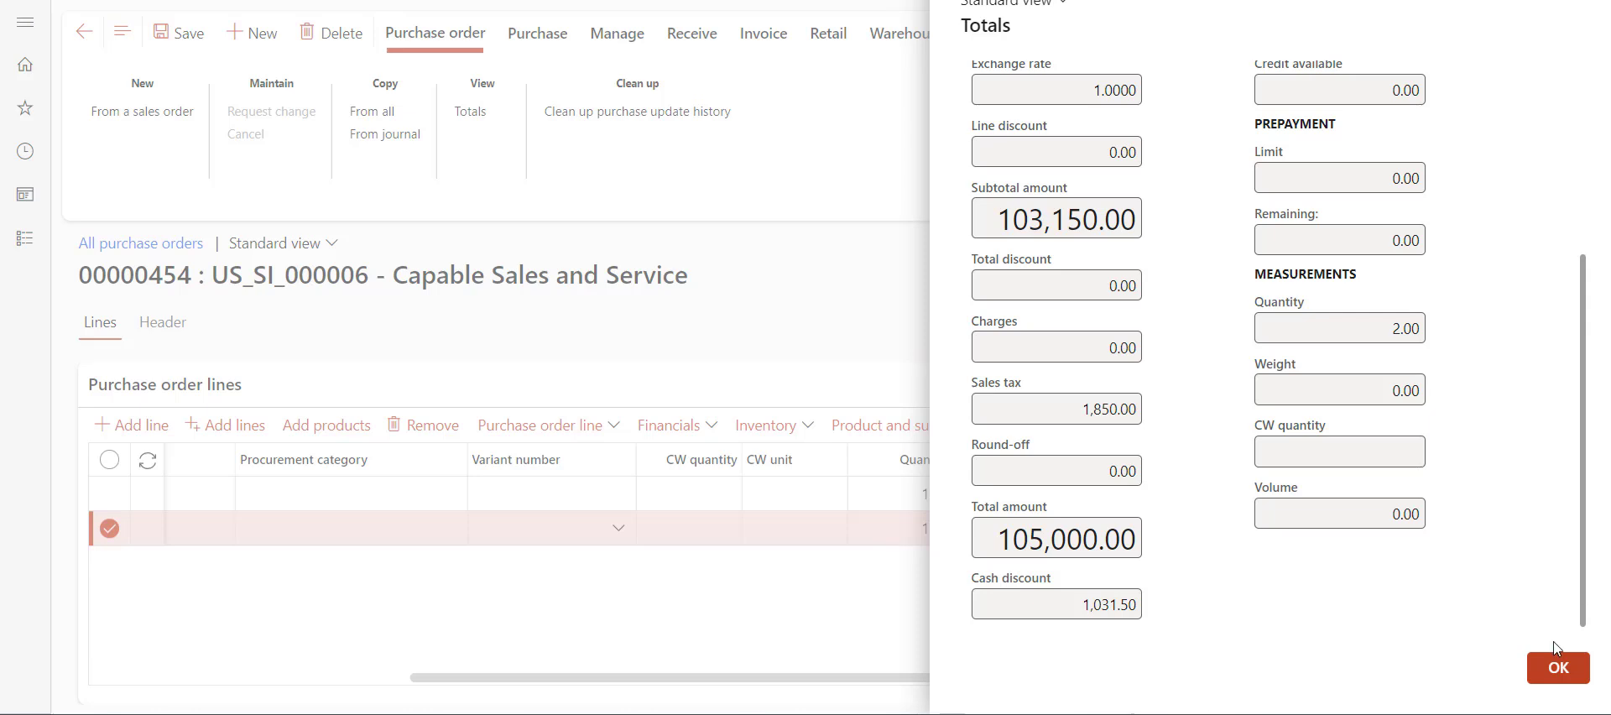
left_click(1559, 668)
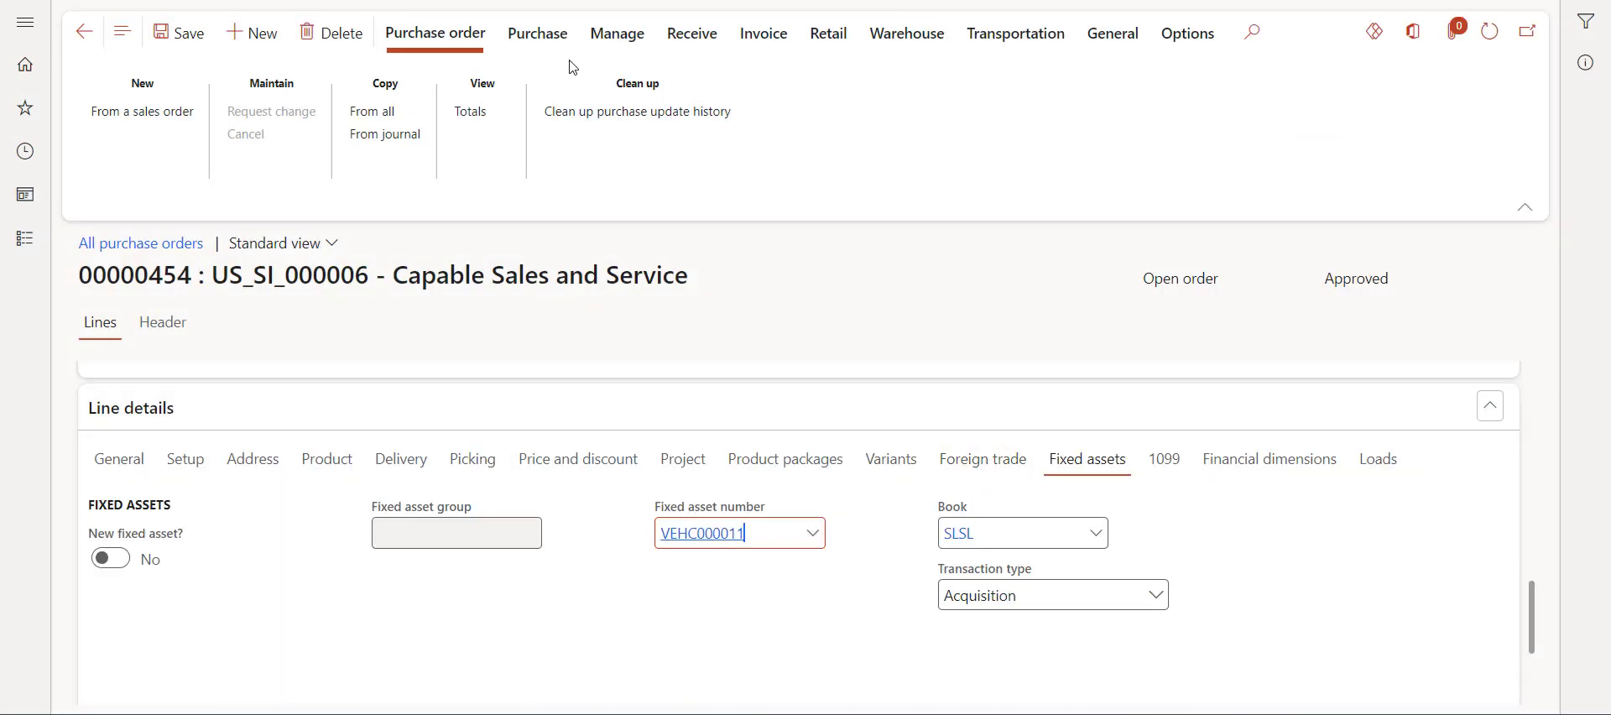
Confirm the purchase order and post its product receipt, using the purchase order number as the product receipt number
left_click(540, 35)
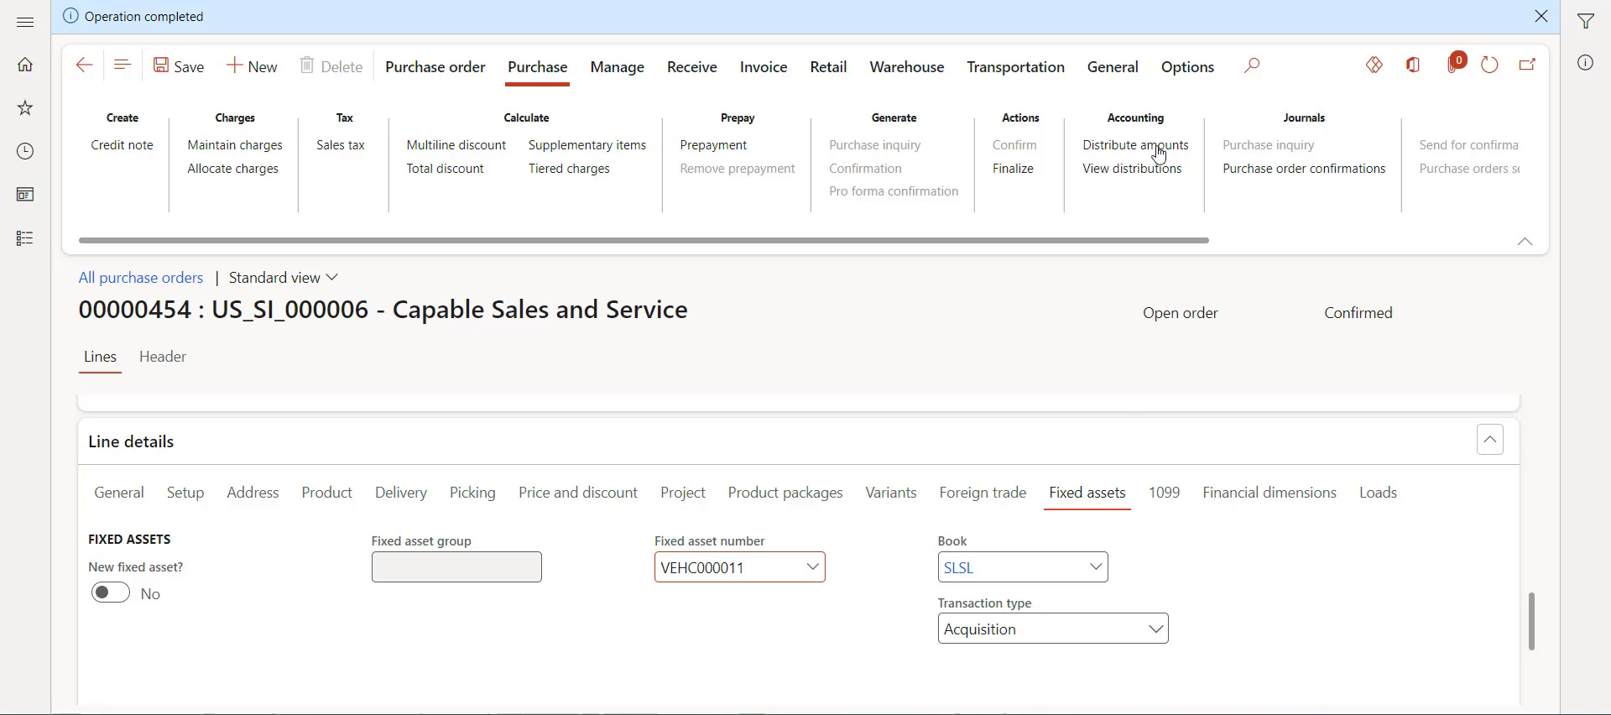
left_click(693, 67)
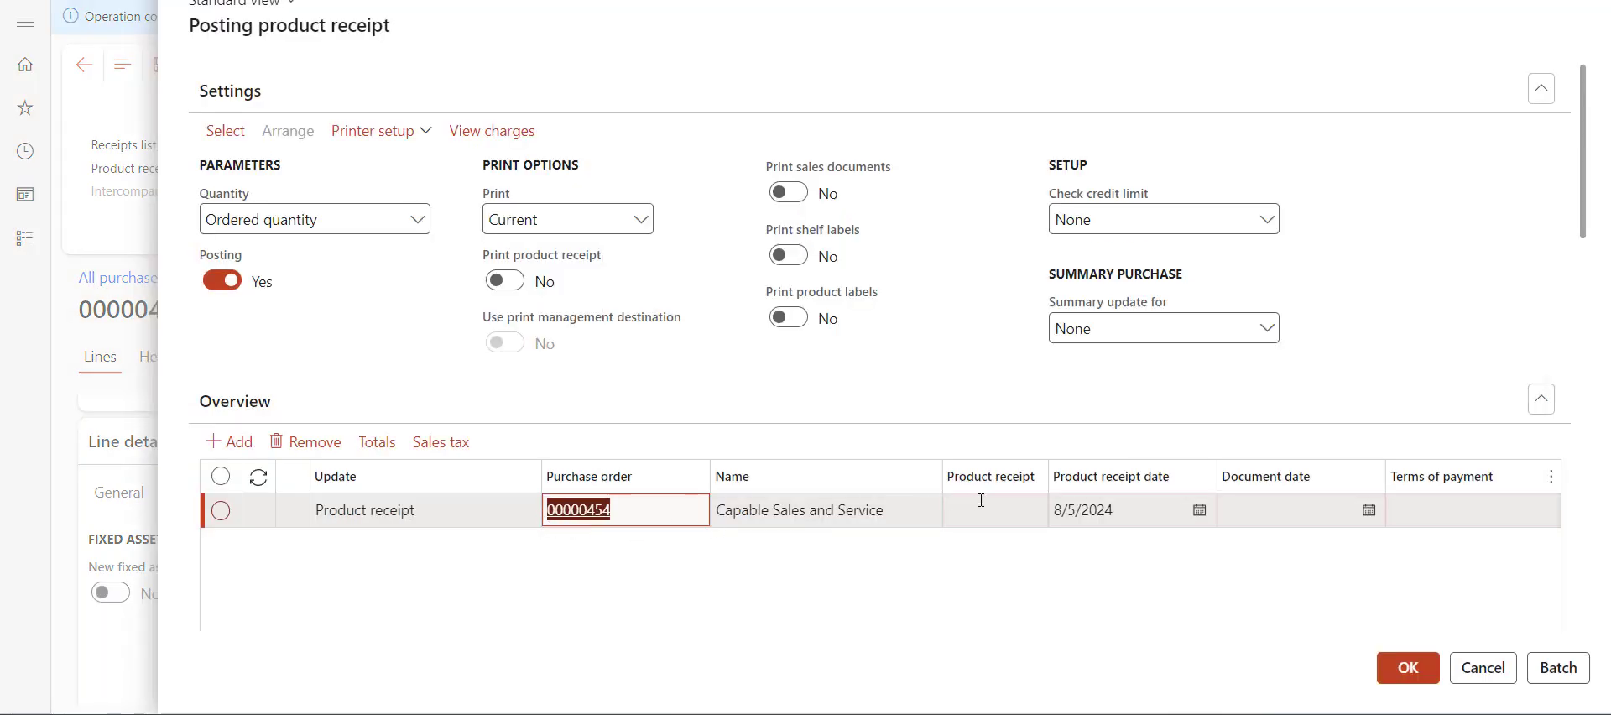
left_click(981, 500)
key("ctrl+v")
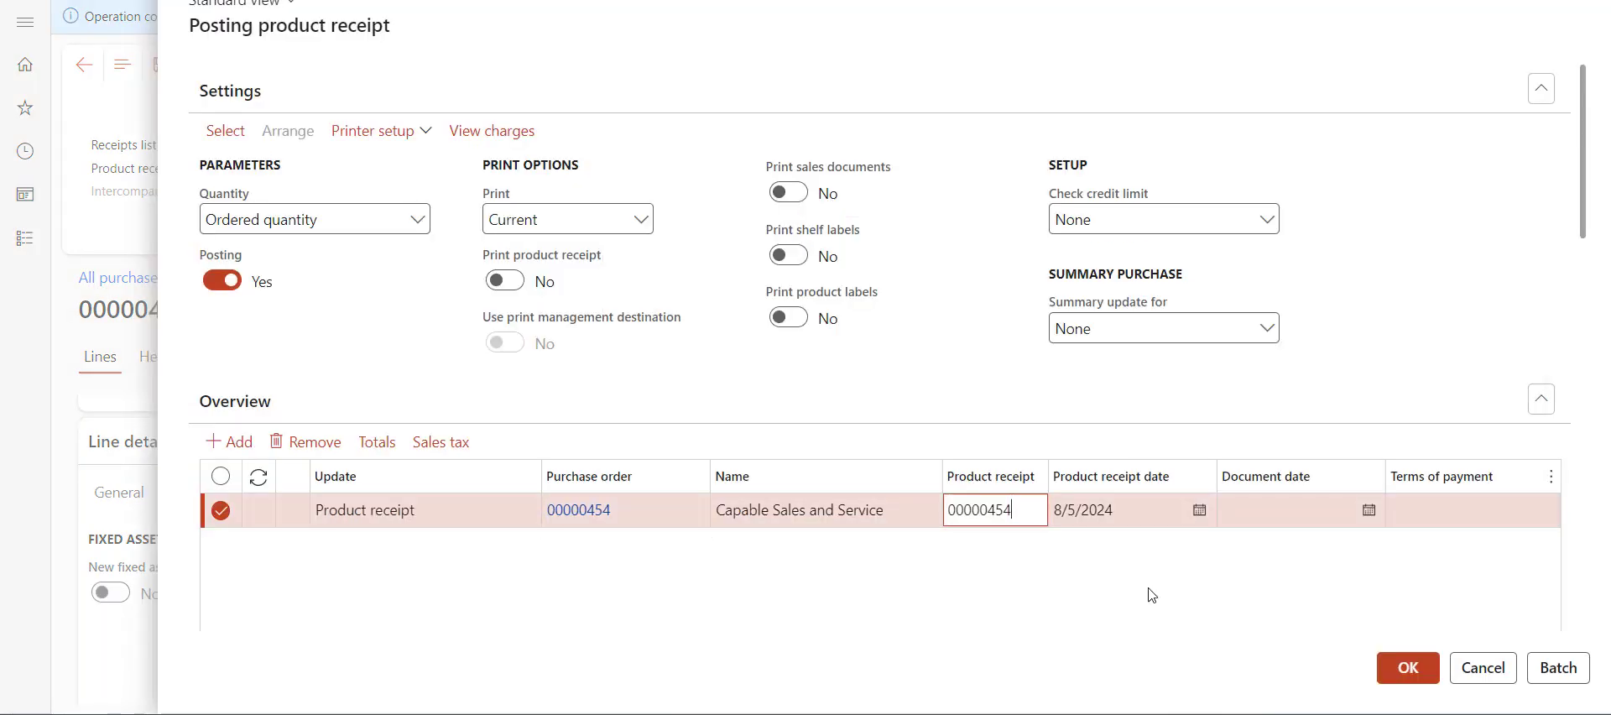
left_click(1409, 671)
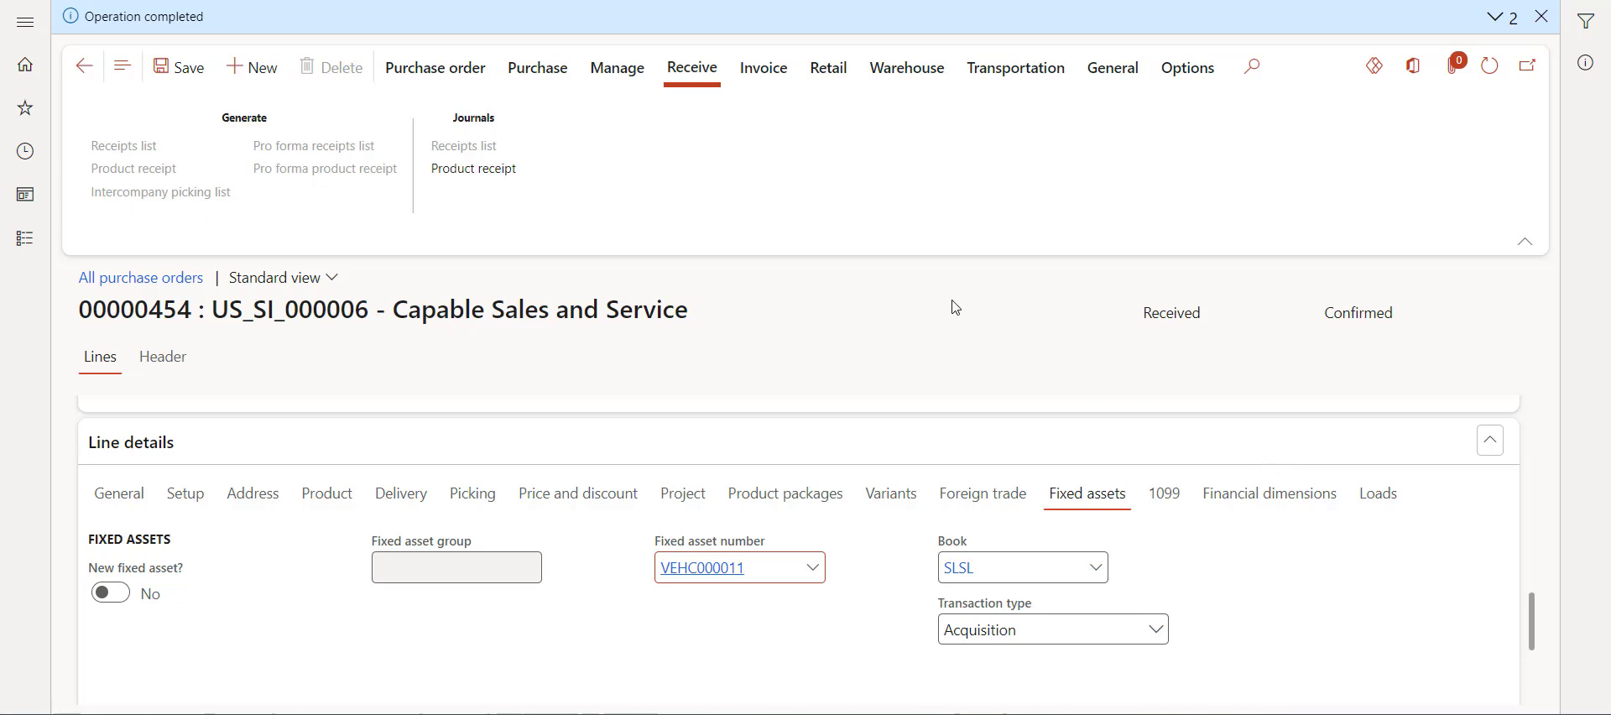
Generate the vendor invoice with the purchase order number as its invoice number, and post it with its match status updated
left_click(763, 69)
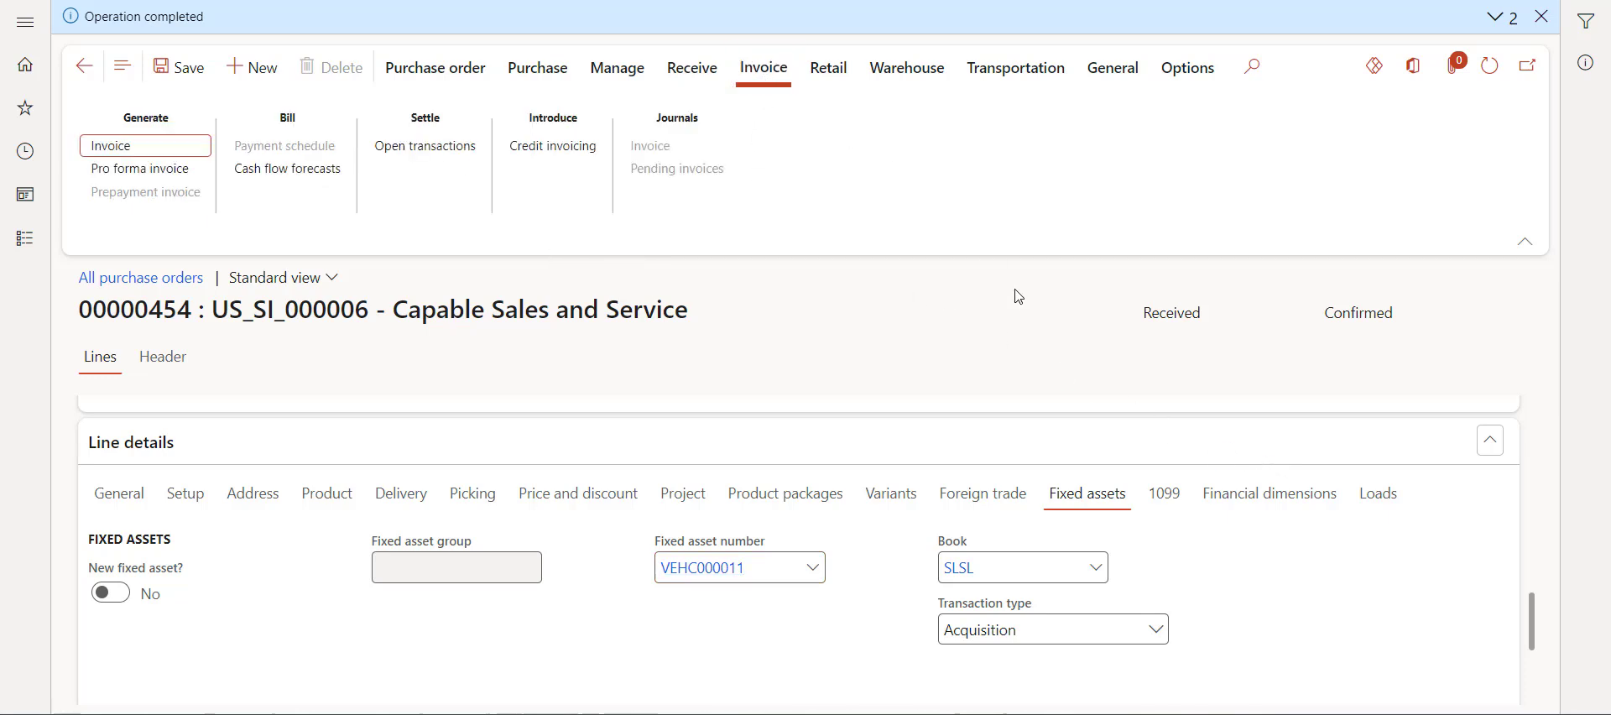
left_click(162, 152)
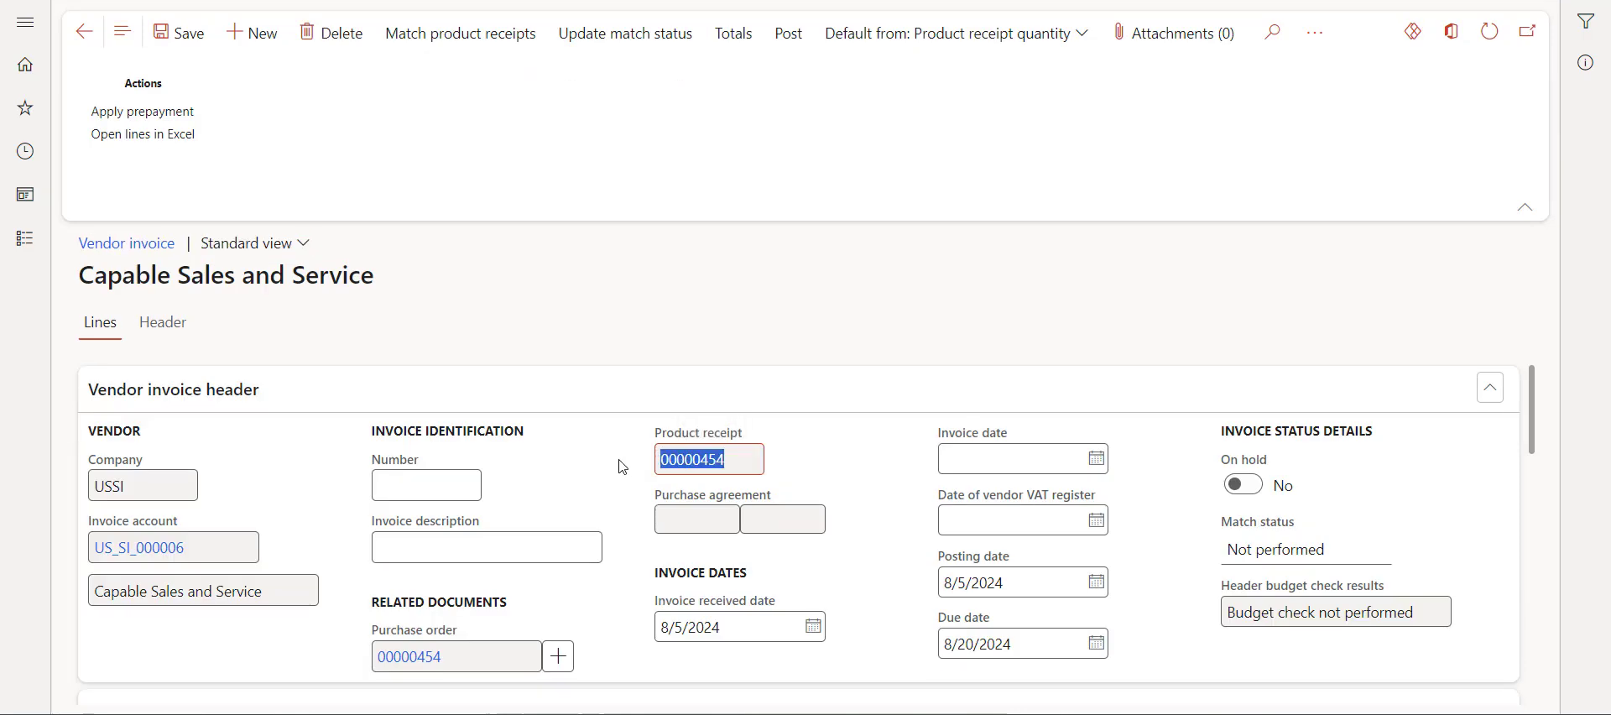
scroll(594, 465, "down", 5)
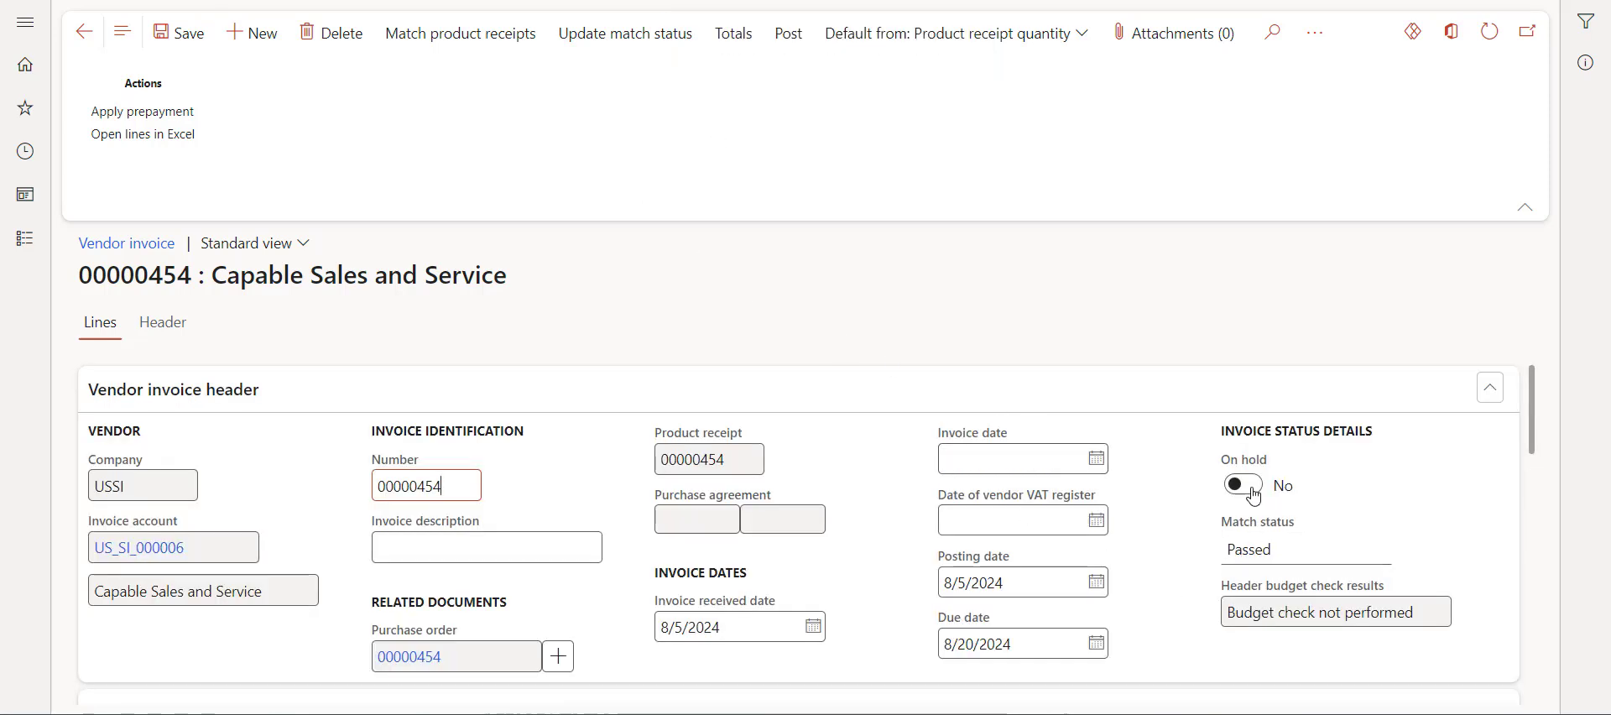
left_click(789, 33)
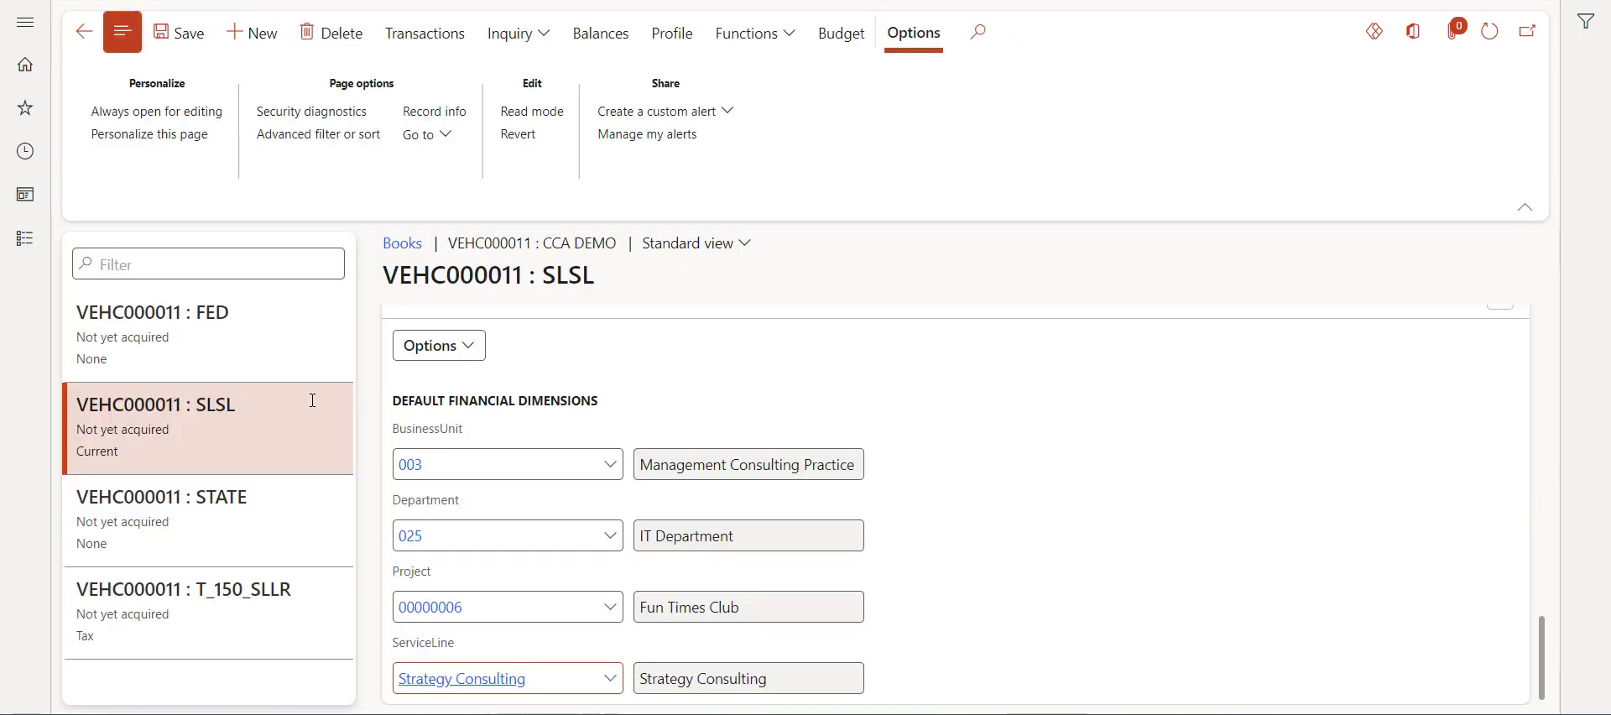
Refresh the VEHC000011 SLSL book and compare its acquisition price with the Total Principal Amount in the Excel worksheet
scroll(915, 433, "up", 15)
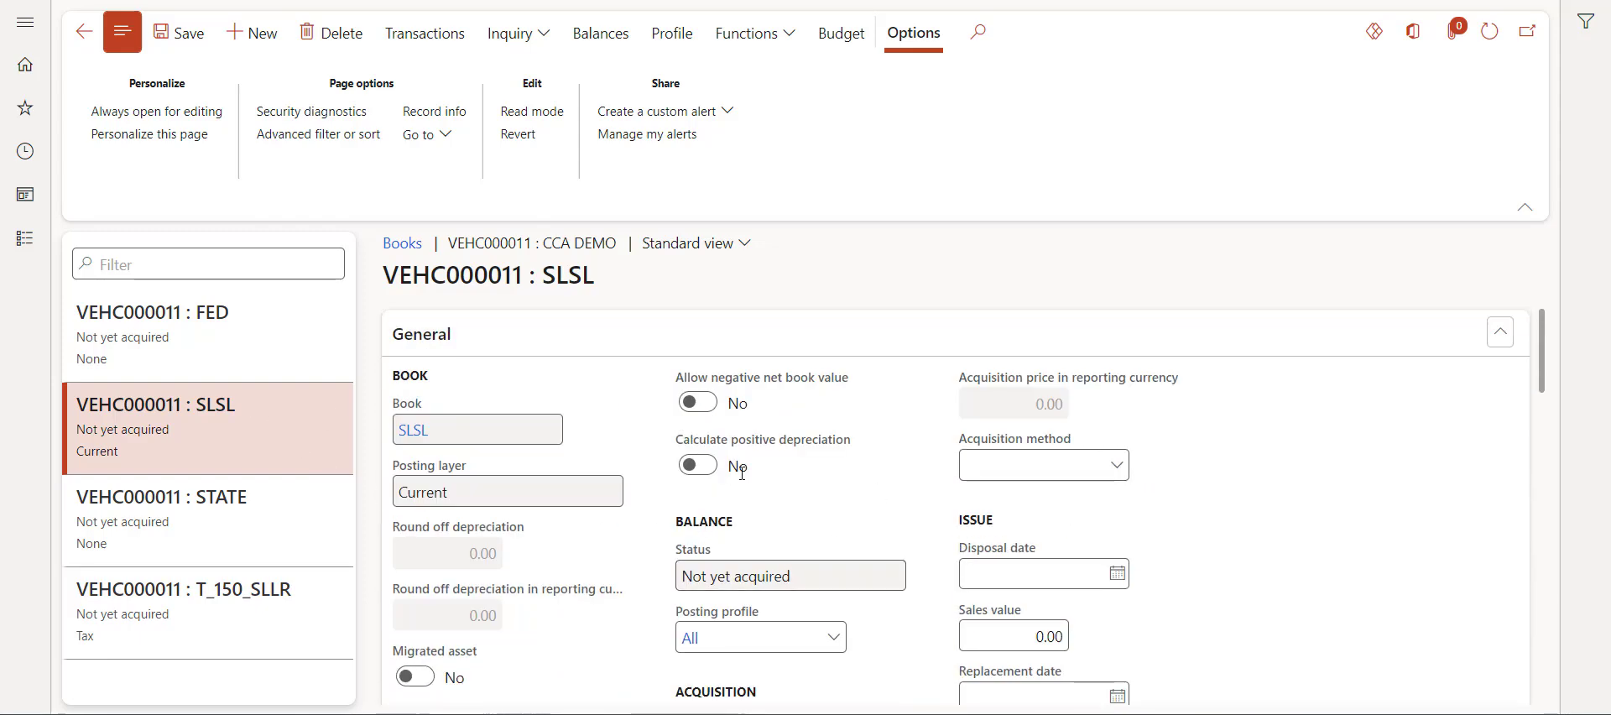
left_click(1486, 48)
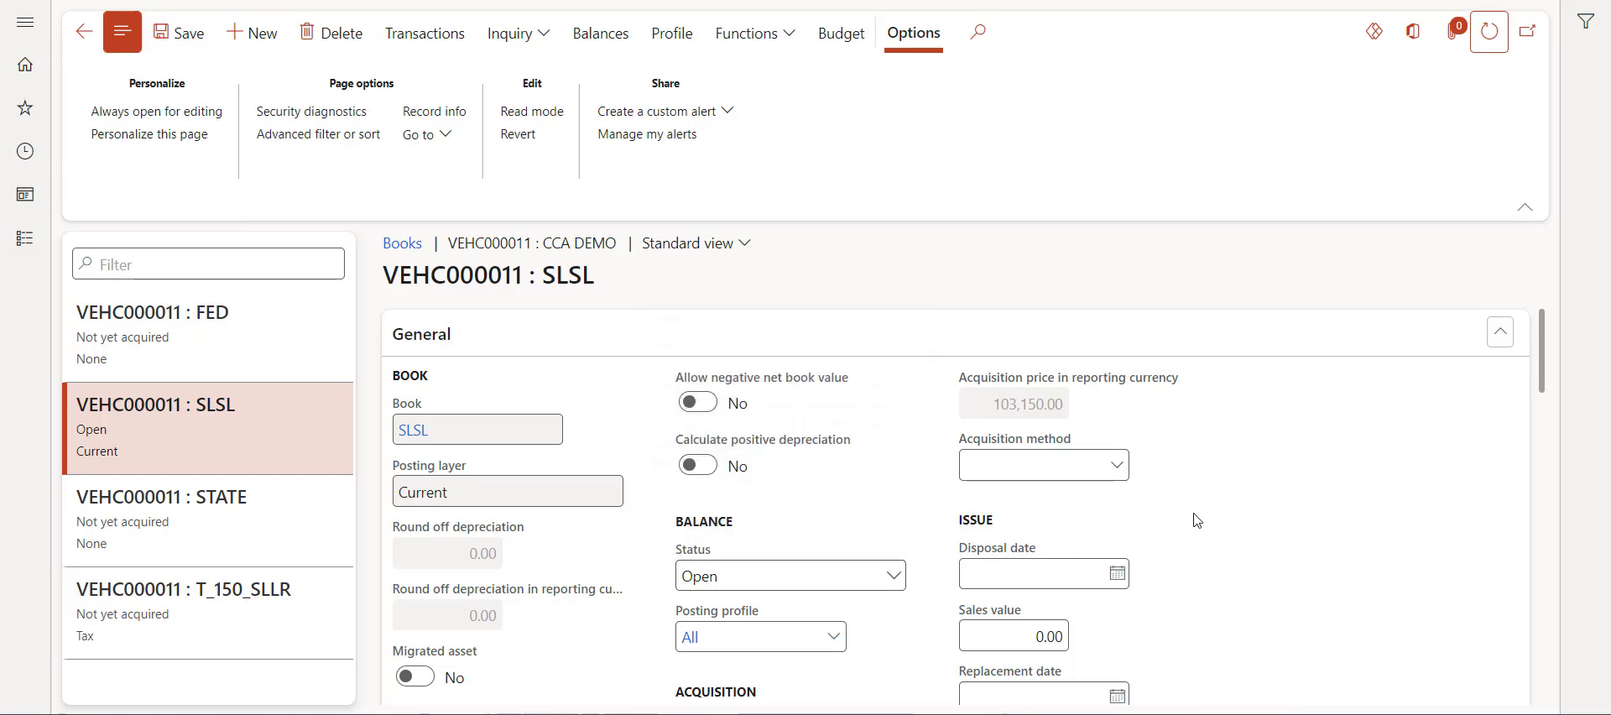
mouse_move(980, 417)
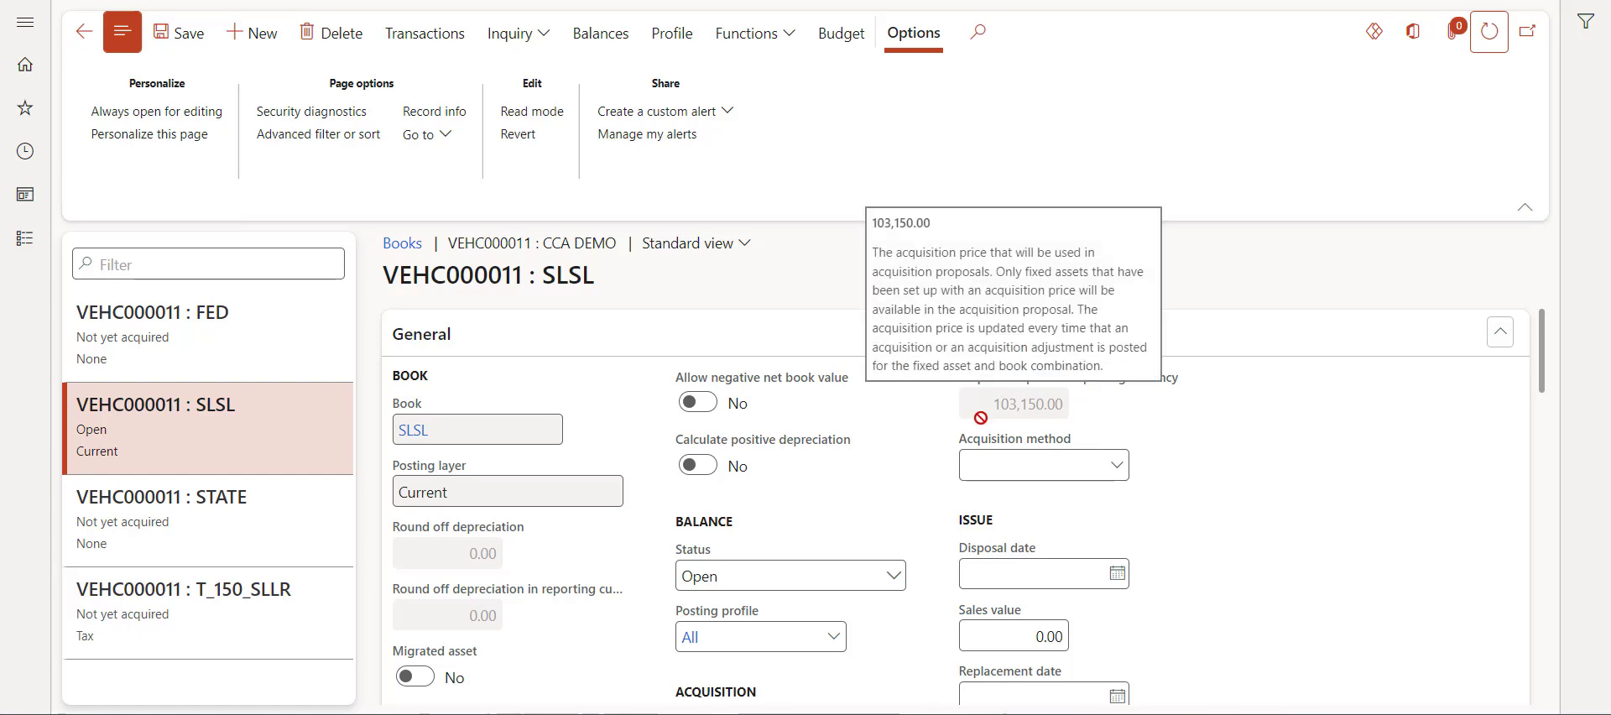
scroll(980, 417, "down", 3)
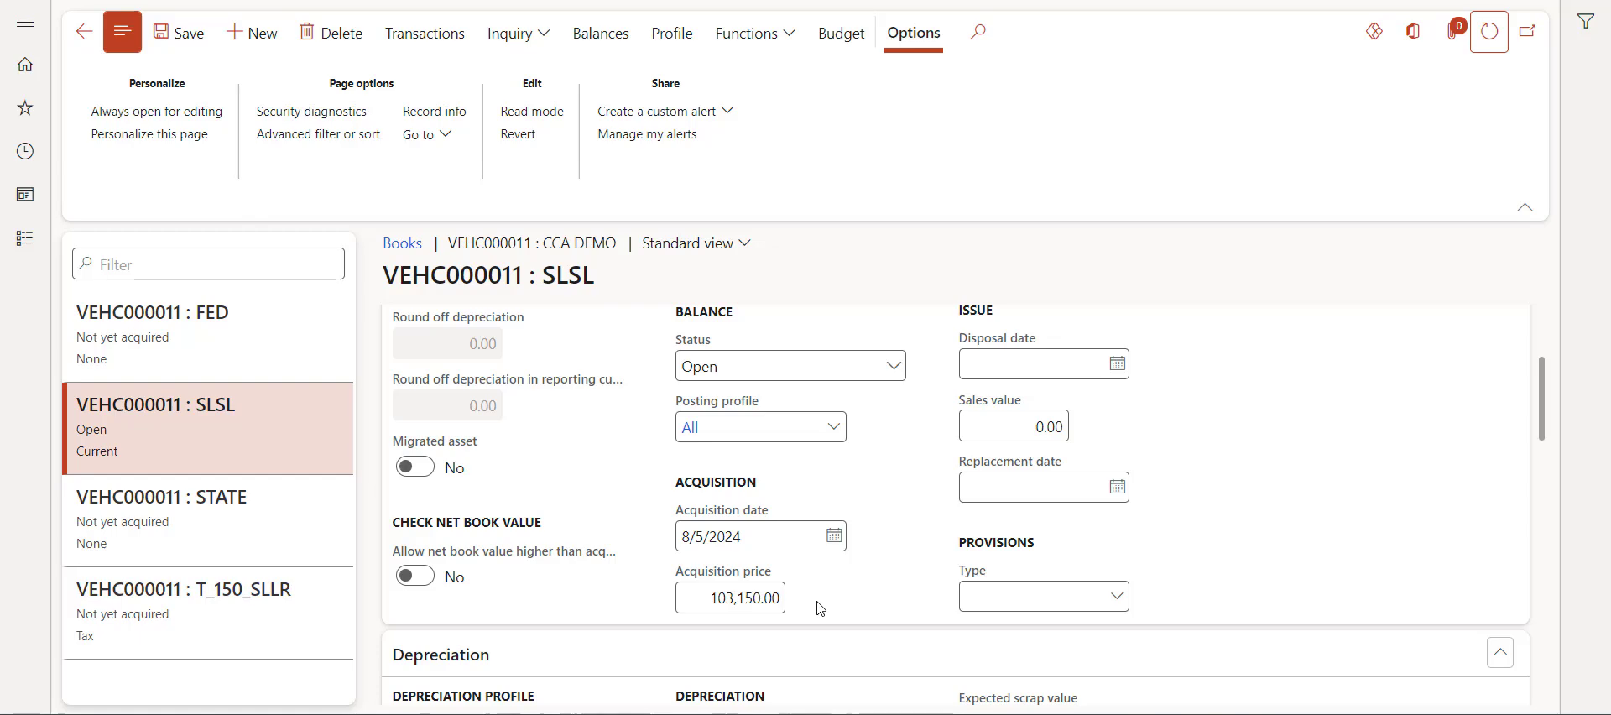
left_click(834, 661)
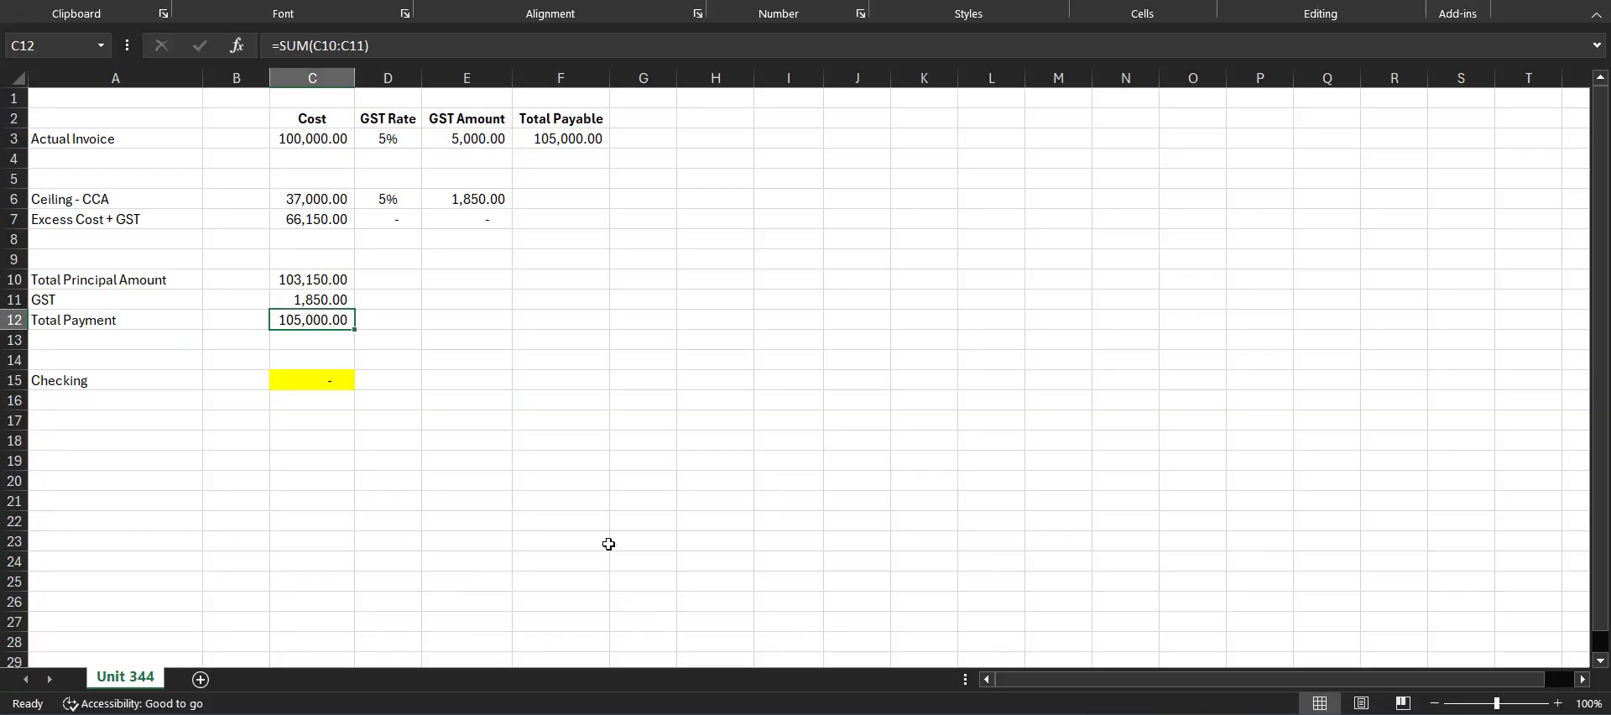
left_click(344, 279)
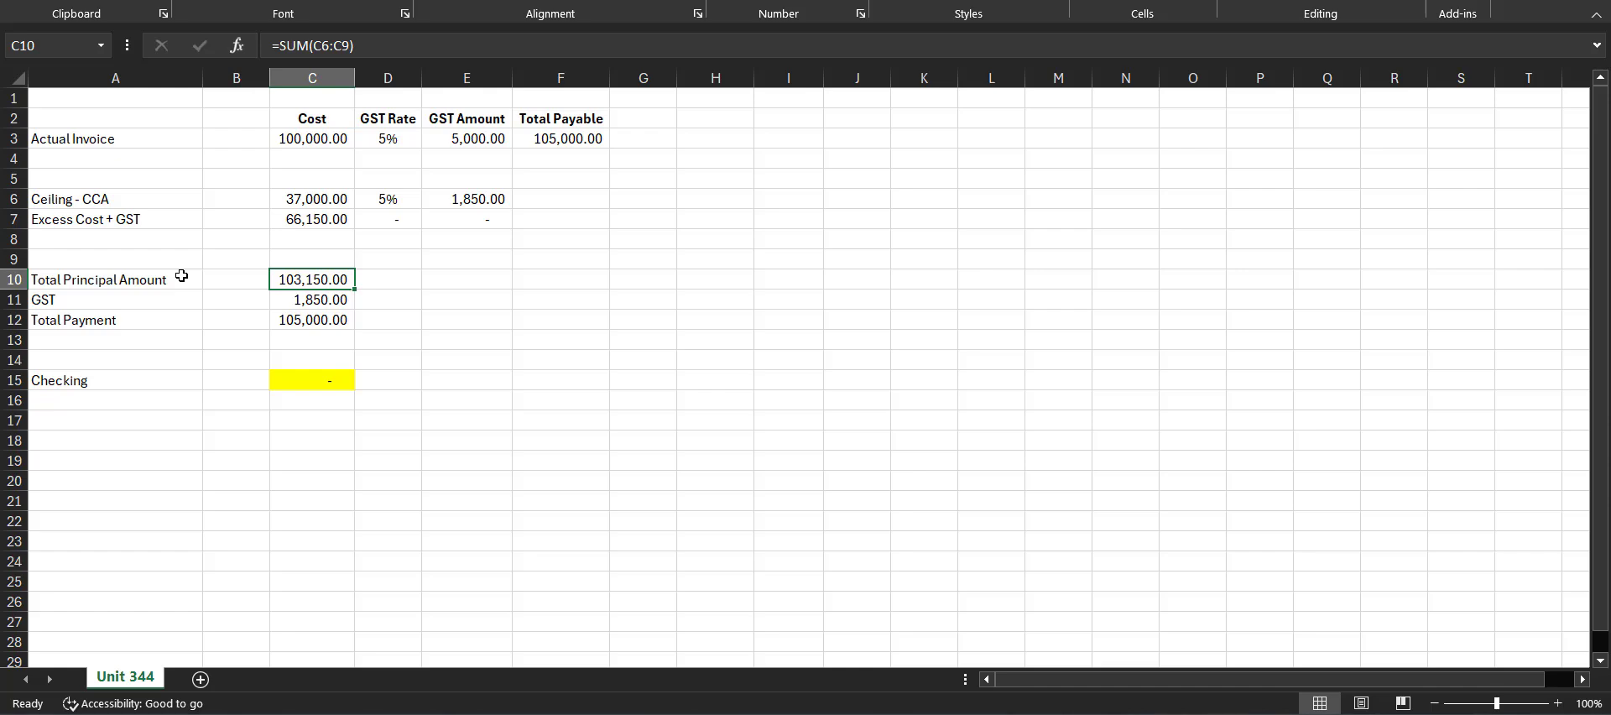
key("alt+Tab")
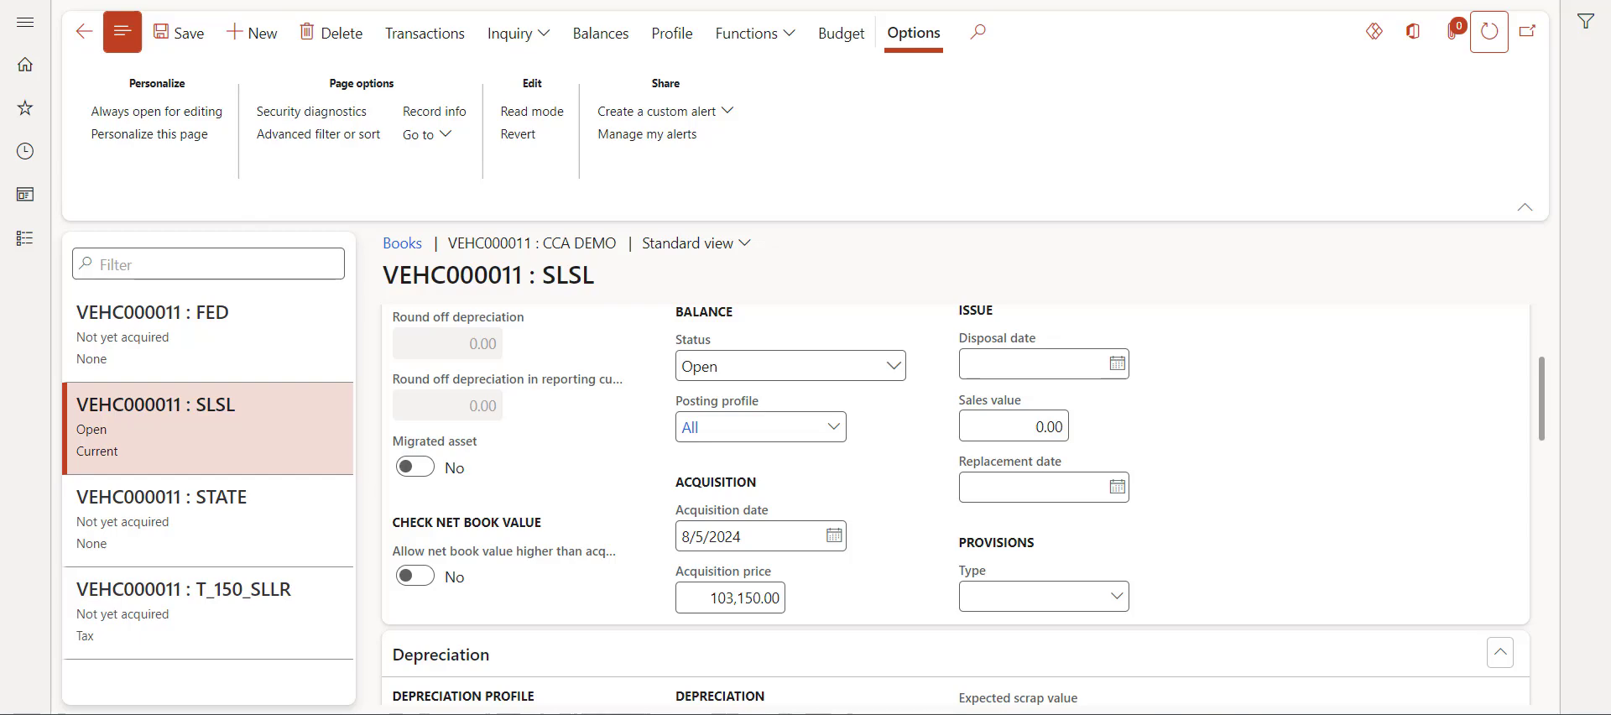
Open the purchase order's invoice journal and compare its sales tax and invoice amount with the GST and Total Payment in Excel
key("alt+Tab")
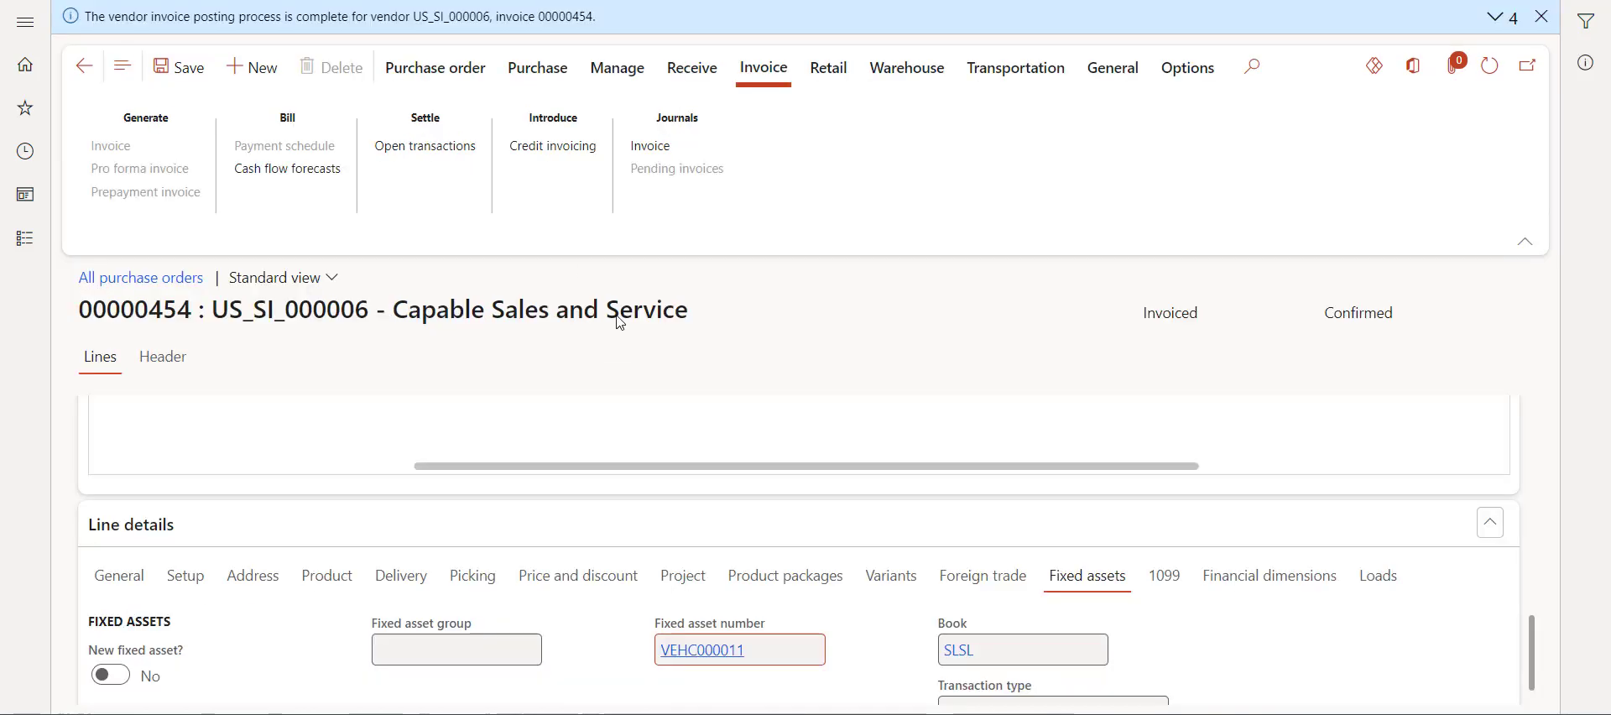
left_click(682, 153)
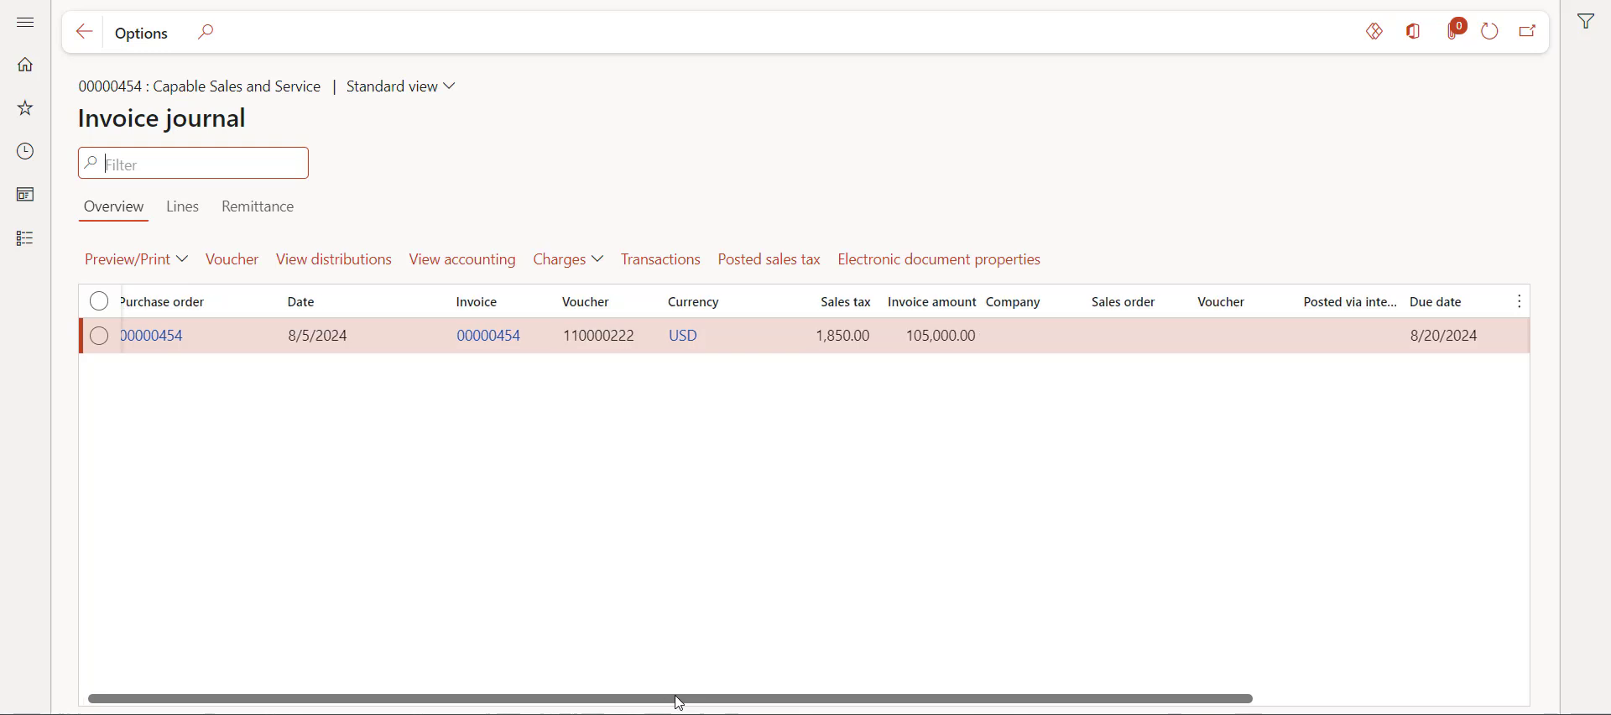
left_click_drag(676, 703, 747, 703)
left_click(738, 340)
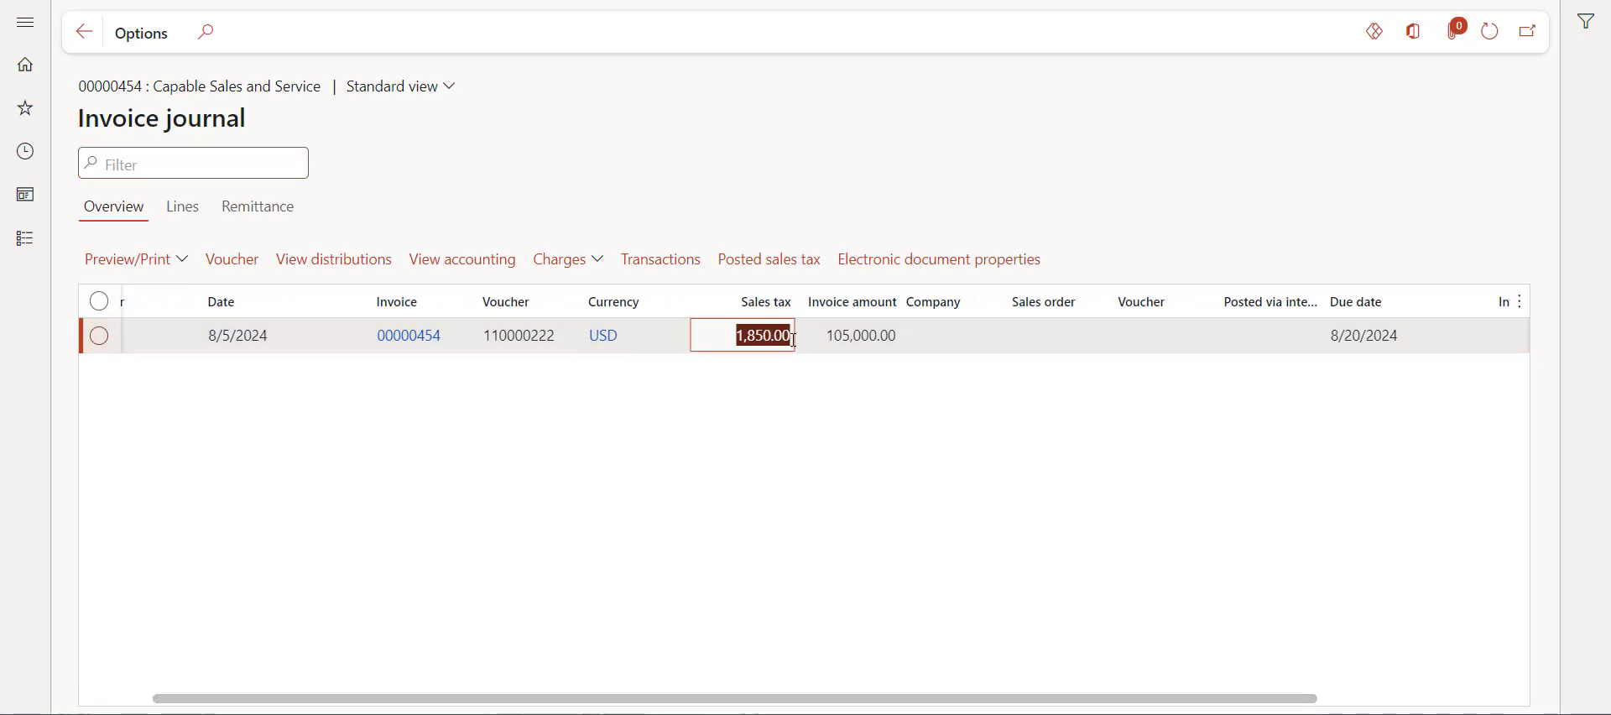
key("alt+Tab")
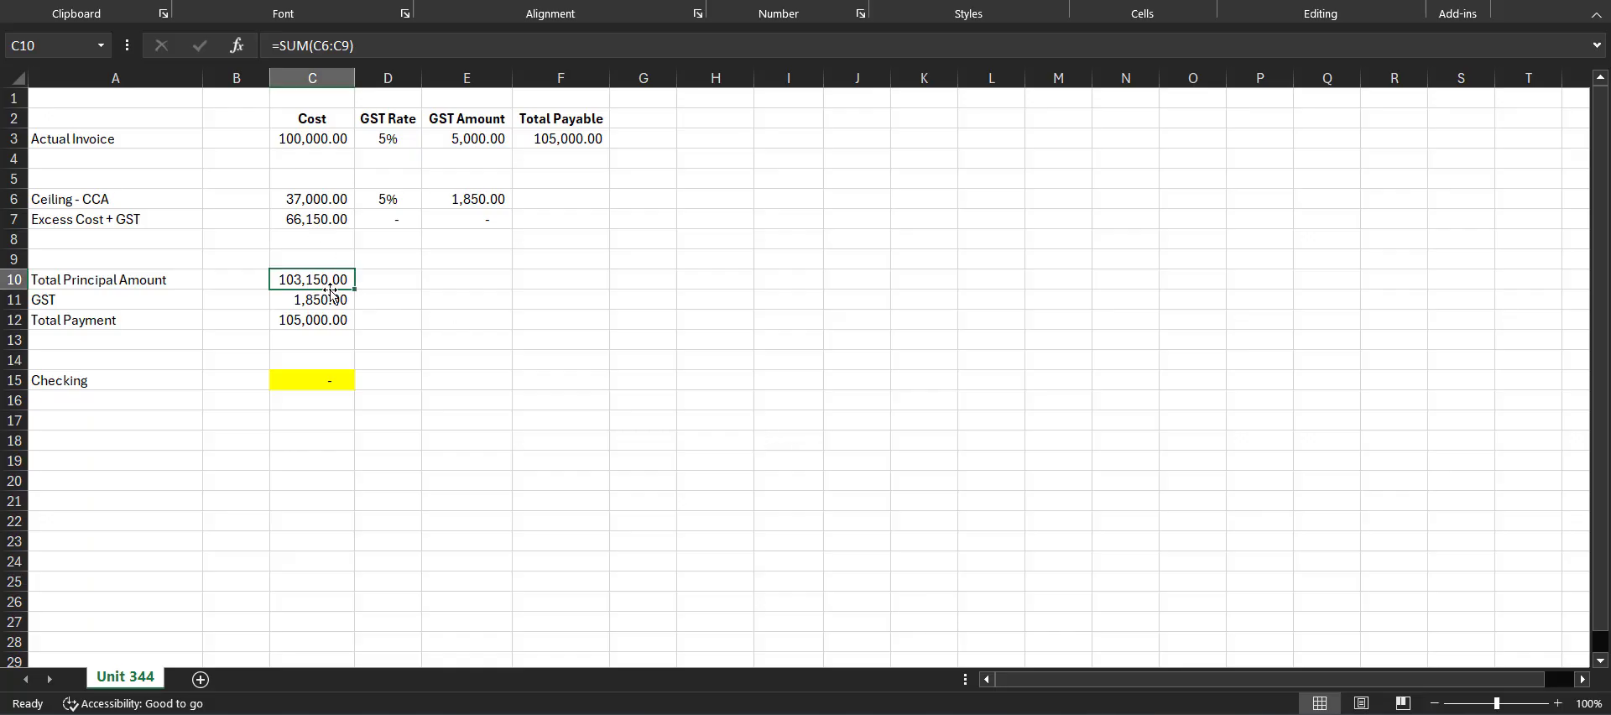
left_click(324, 300)
key("alt+Tab")
left_click(839, 340)
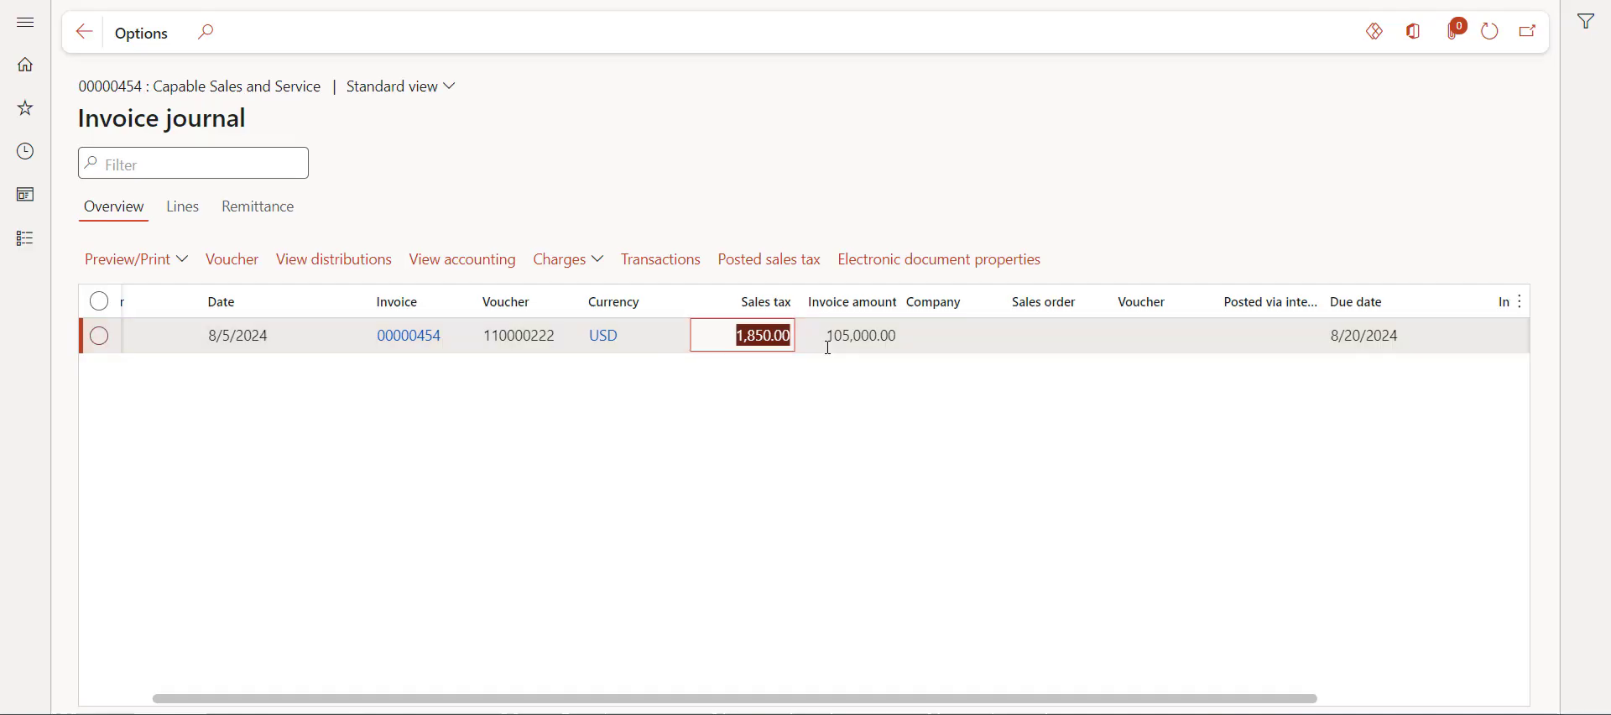
key("alt+Tab")
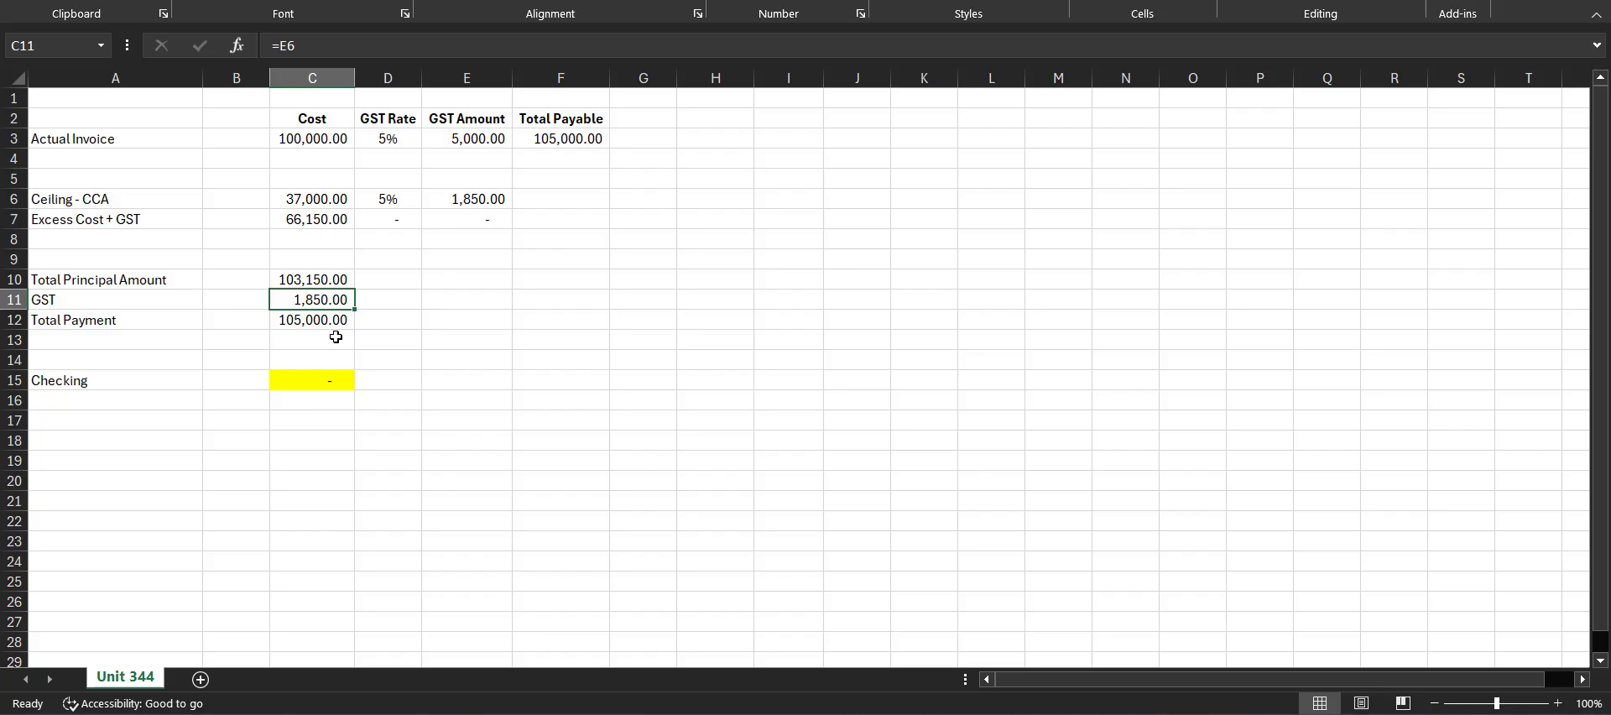
key("alt+Tab")
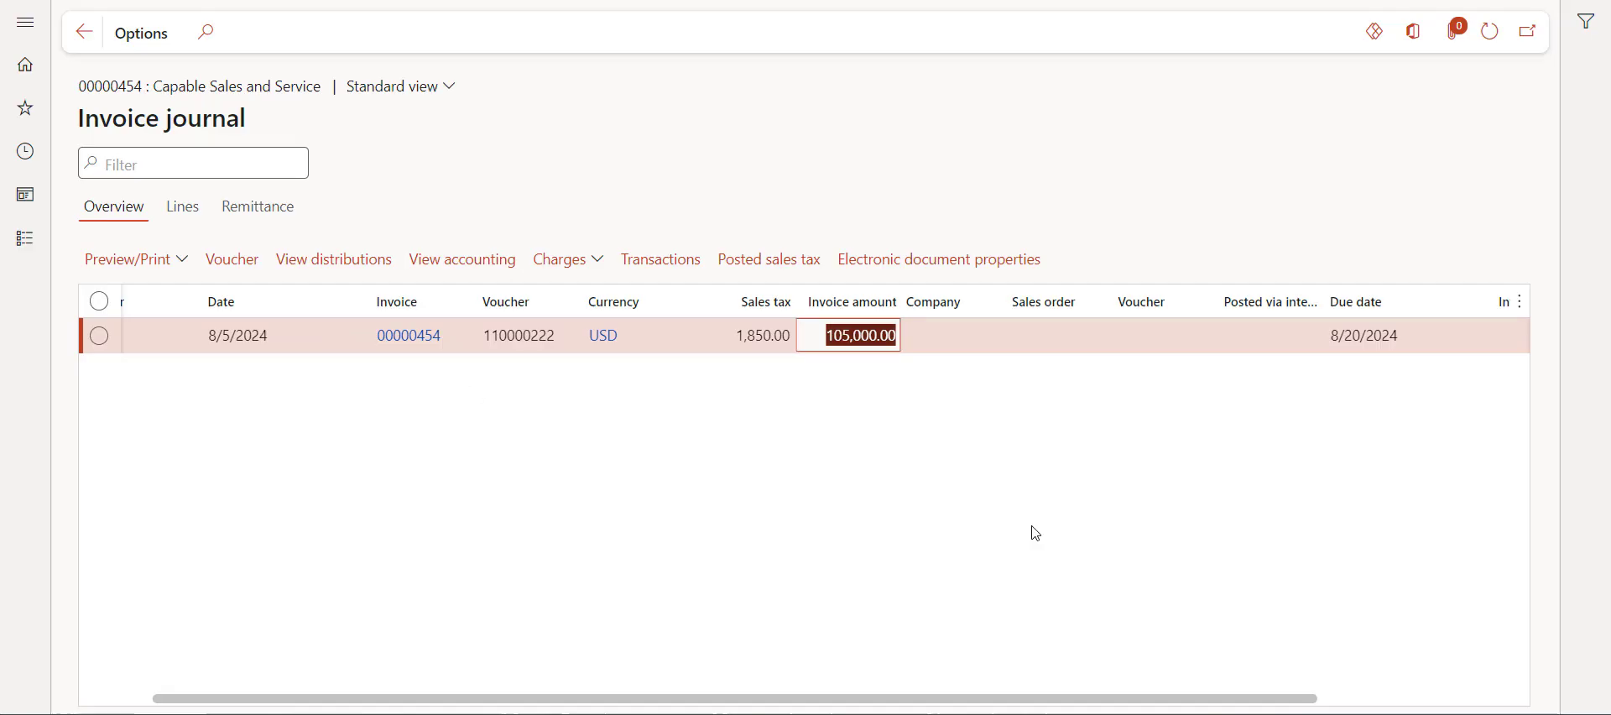